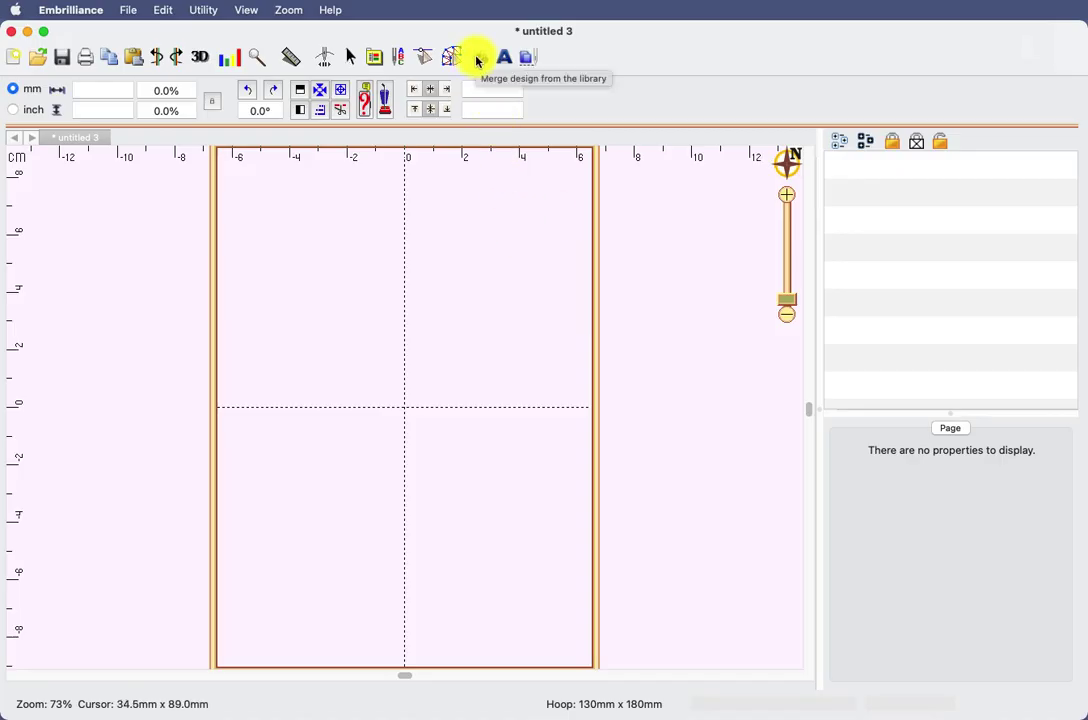
- From the widened Library, place the Christmas Traditions Sleigh design (37804 stitches) in the hoop
click(477, 60)
drag(687, 146, 444, 120)
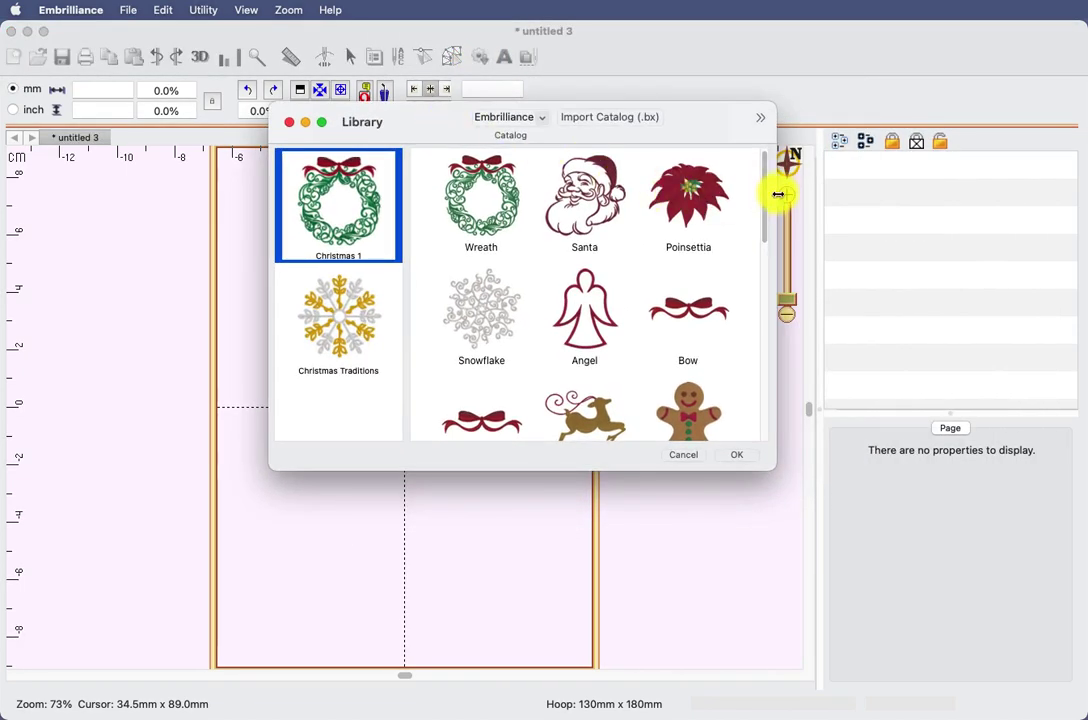
drag(776, 196, 986, 205)
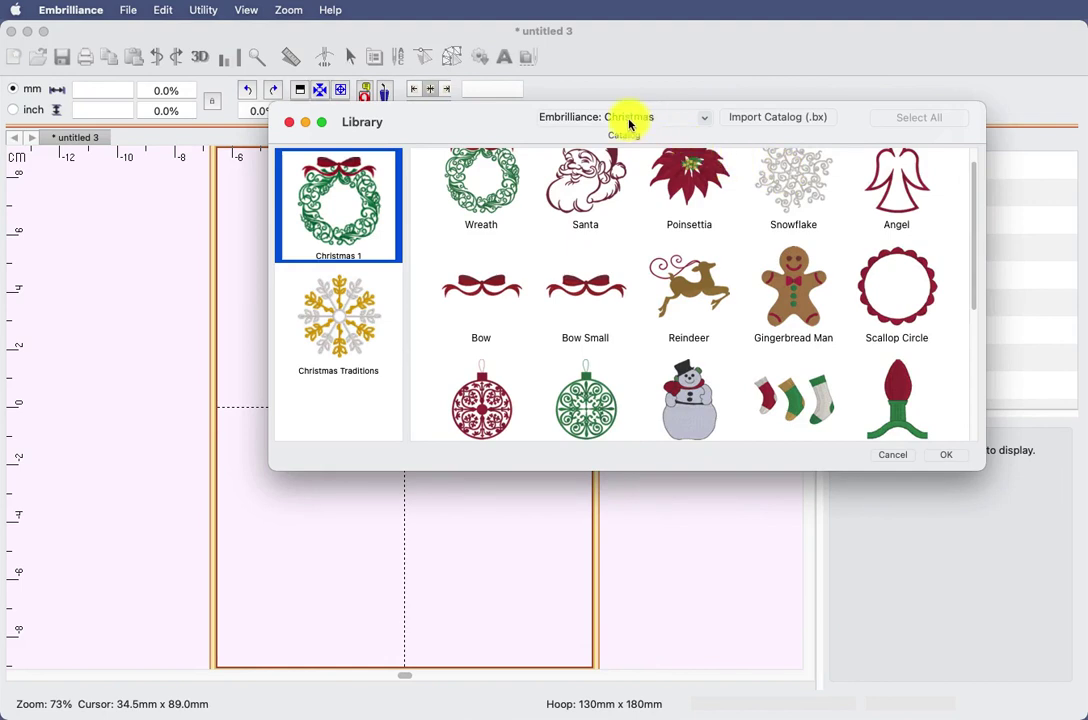
click(705, 121)
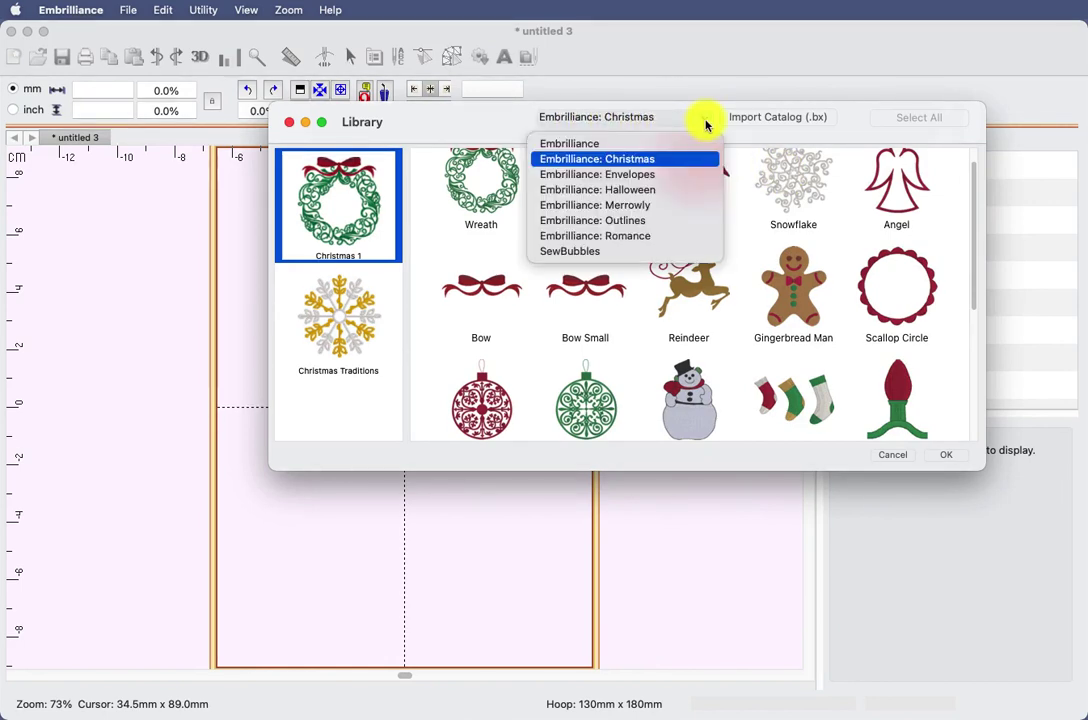
click(705, 121)
click(334, 347)
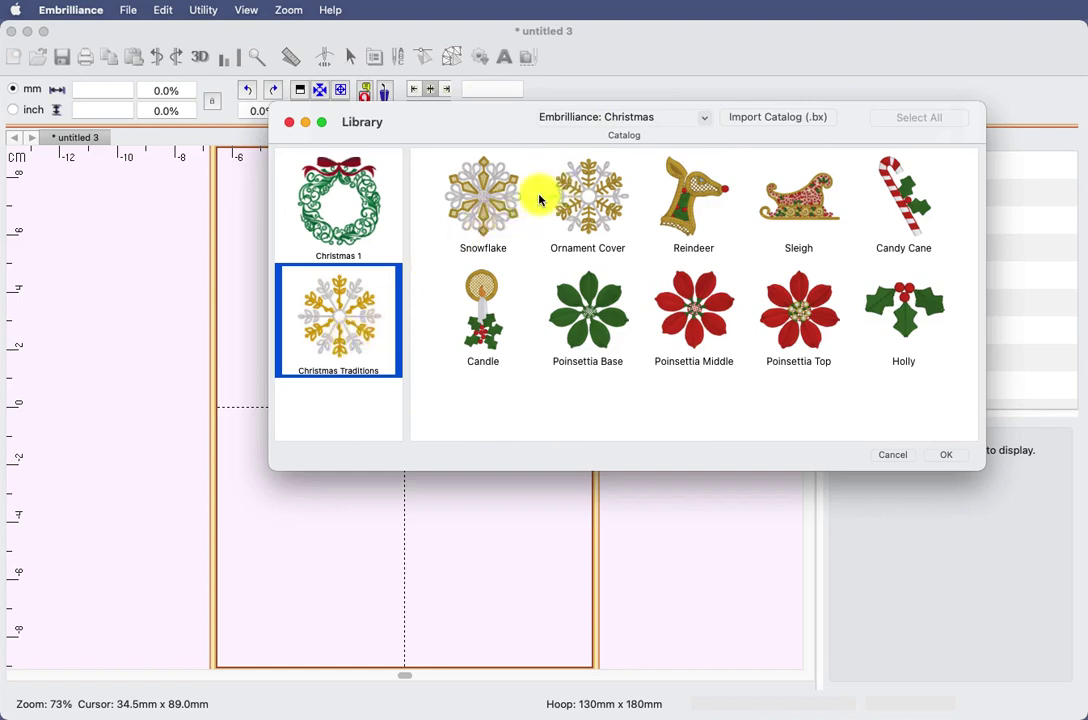
click(808, 208)
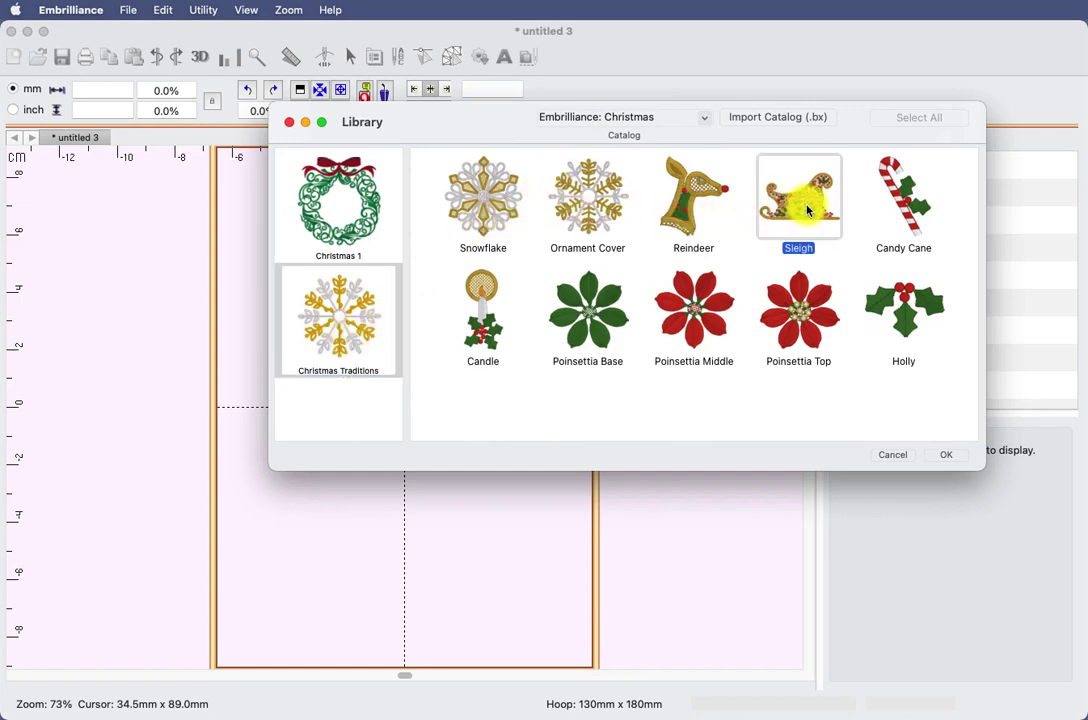
click(946, 456)
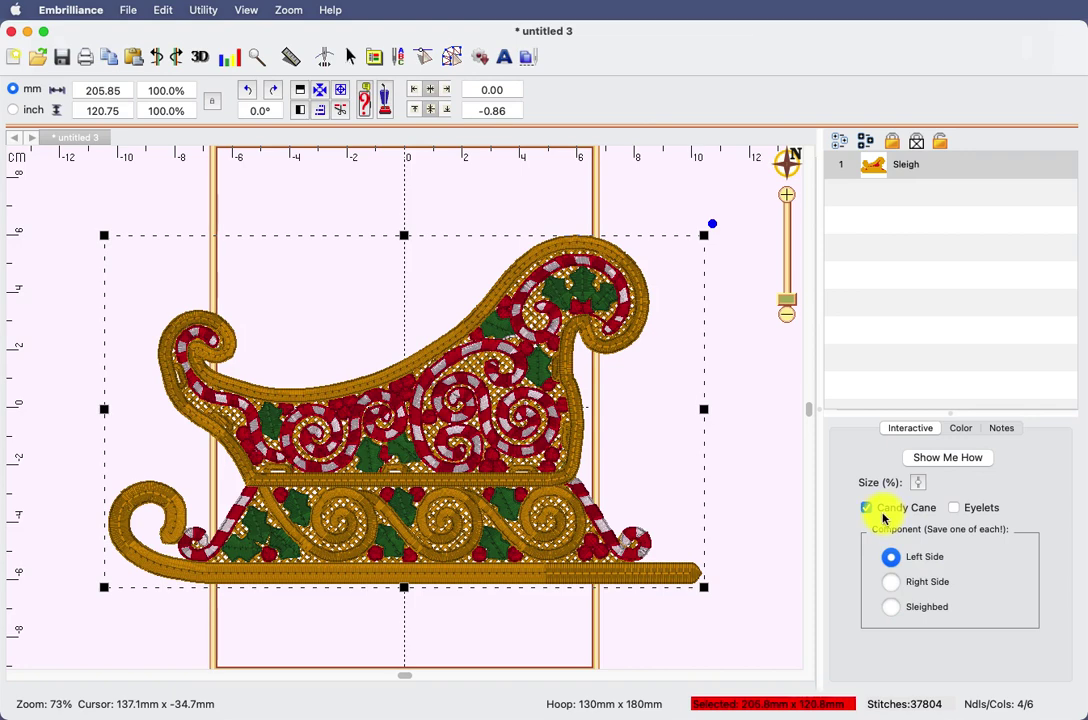
- Try the Right Side and Bed components, then settle on the Left Side component
click(895, 586)
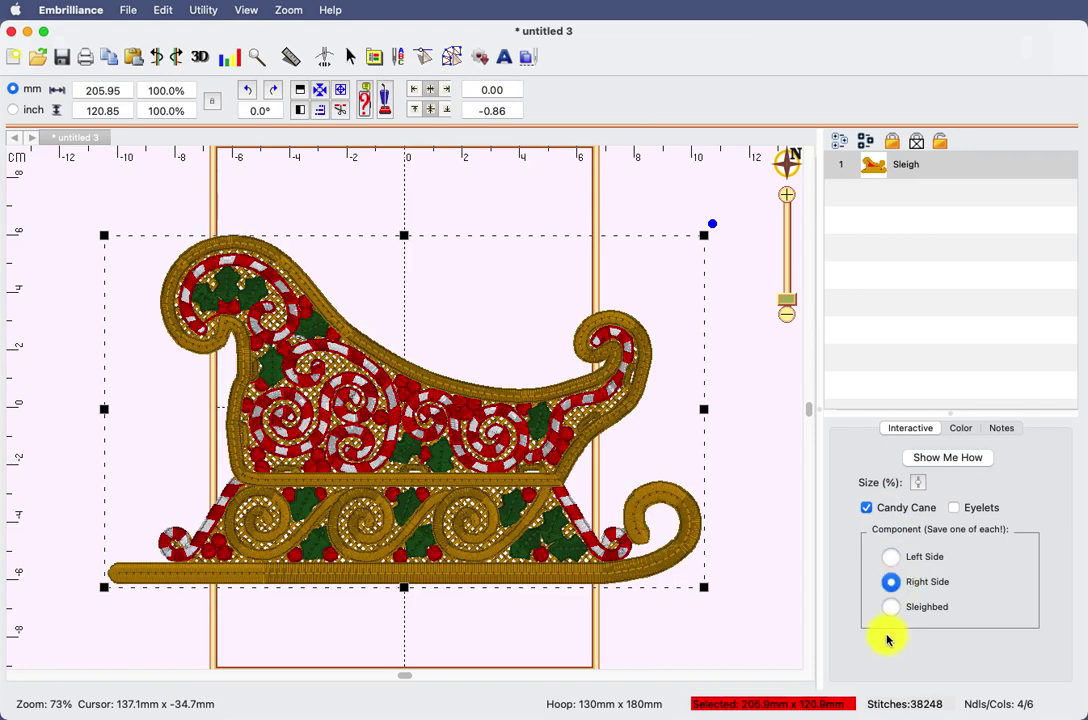
click(891, 608)
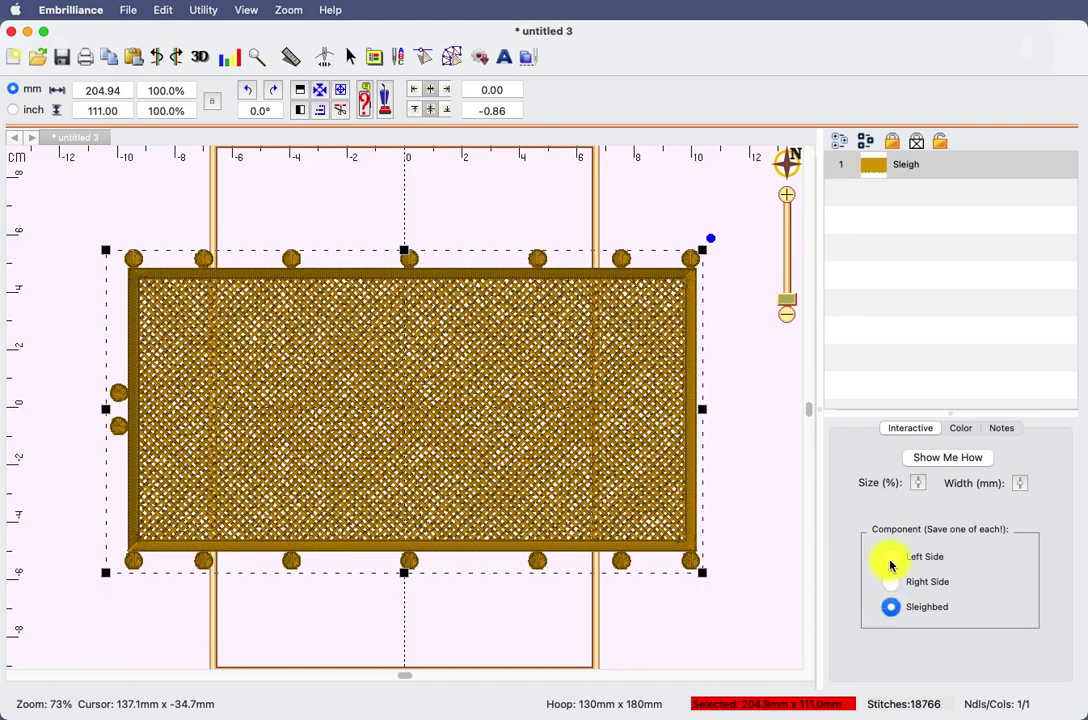
click(891, 562)
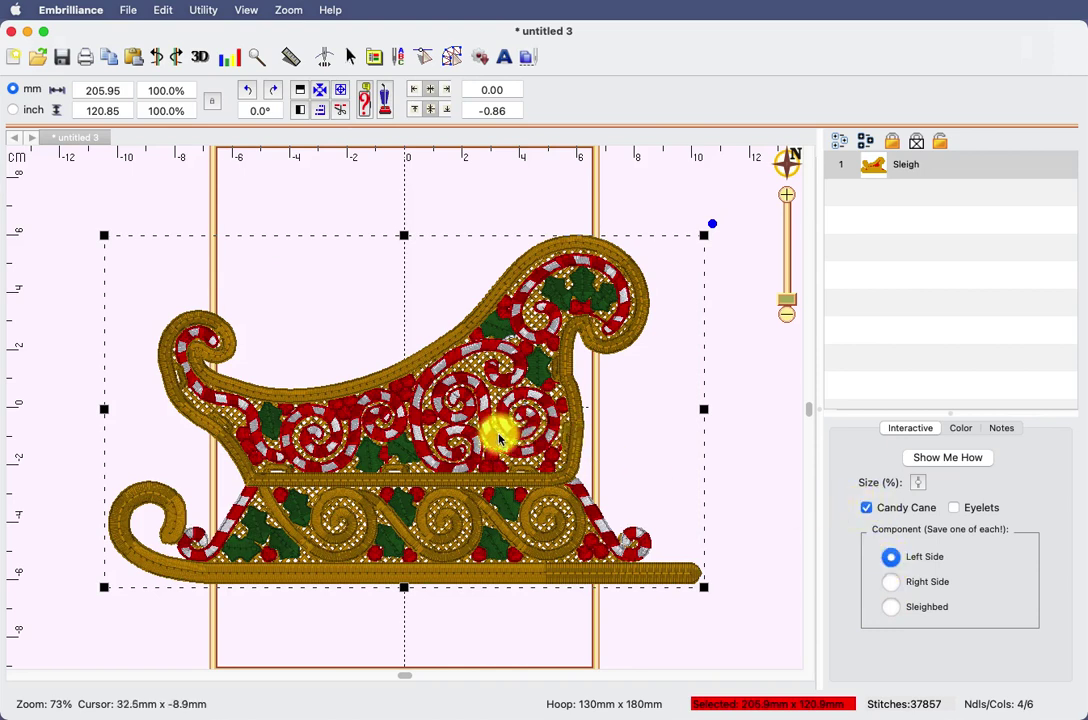
click(889, 559)
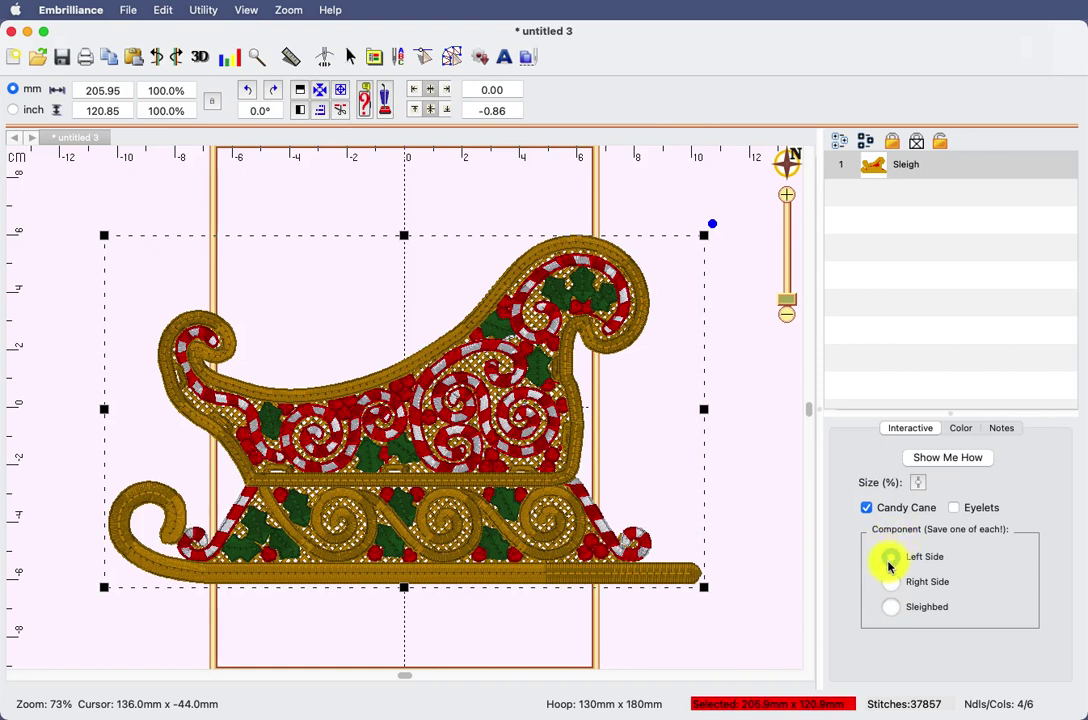
- Remove the Candy Cane trim and leave Eyelets off, giving 32729 stitches
click(866, 509)
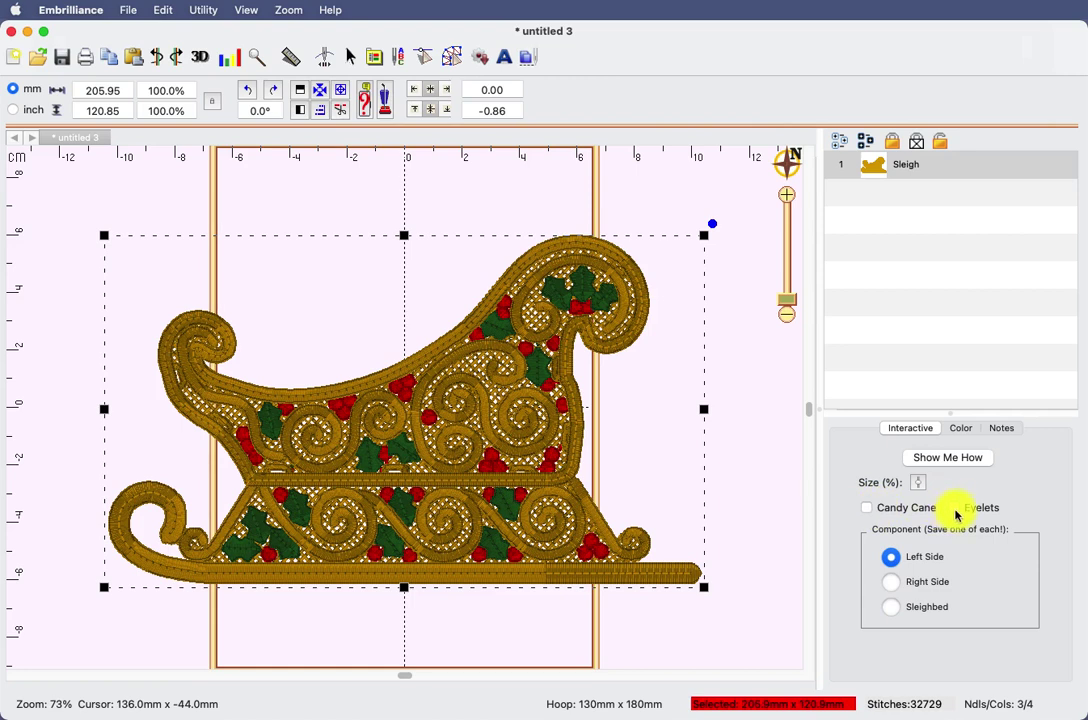
click(955, 507)
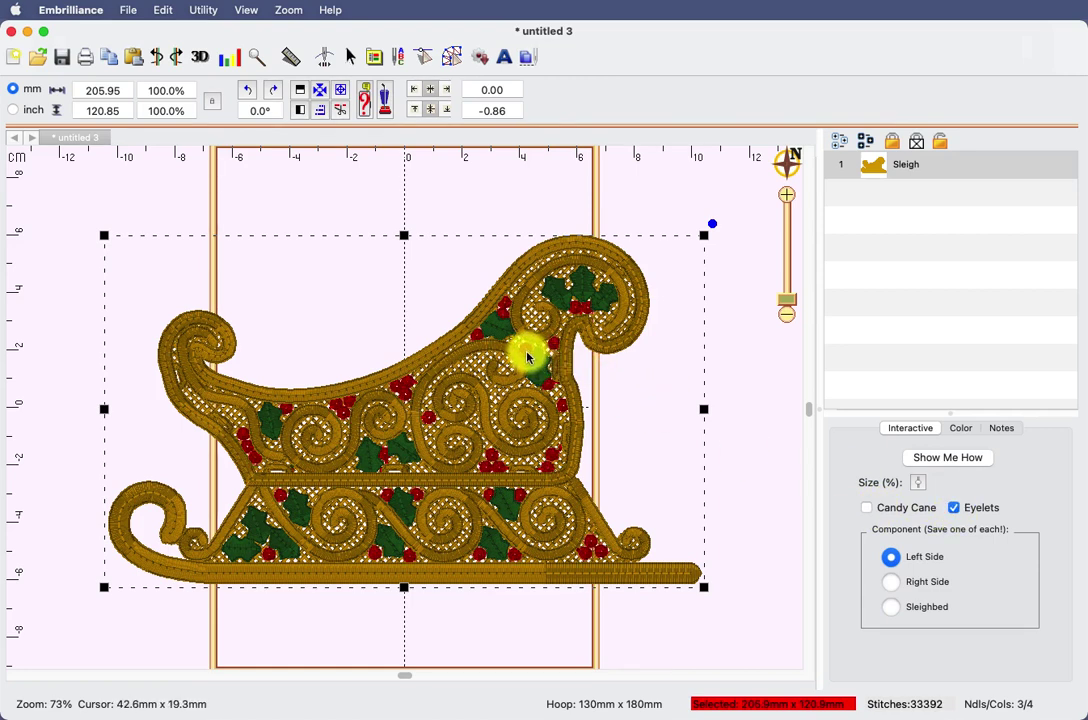
click(955, 508)
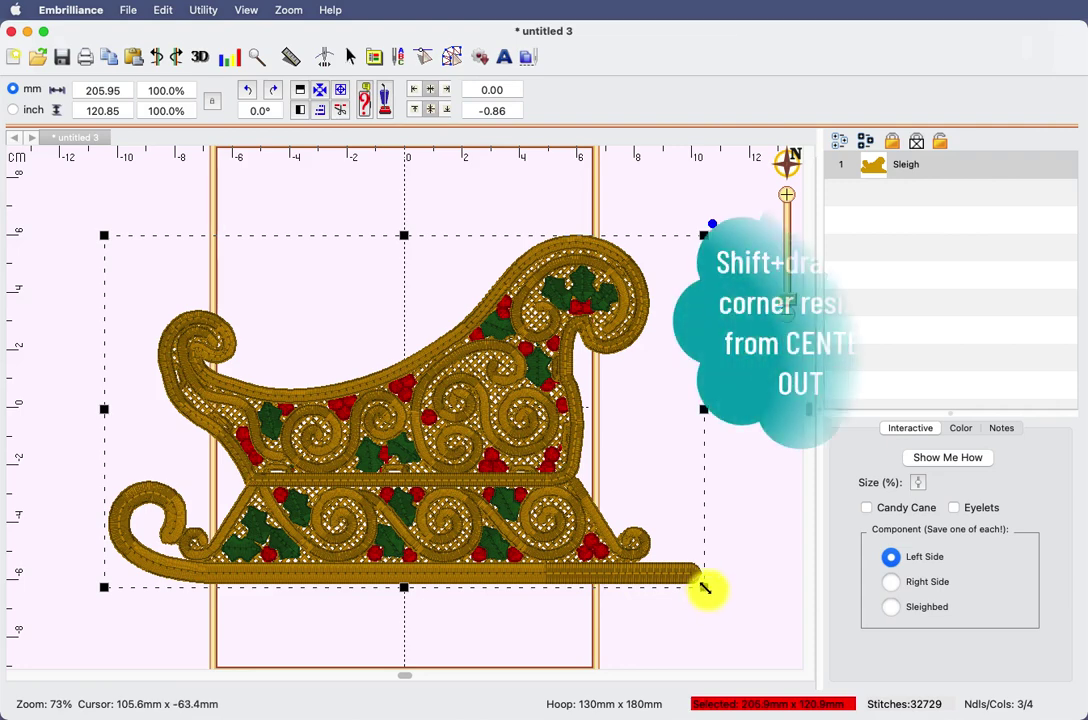
- Resize the sleigh from its centre to 62.8%, 129.43 × 75.94 mm
drag(705, 588, 486, 455)
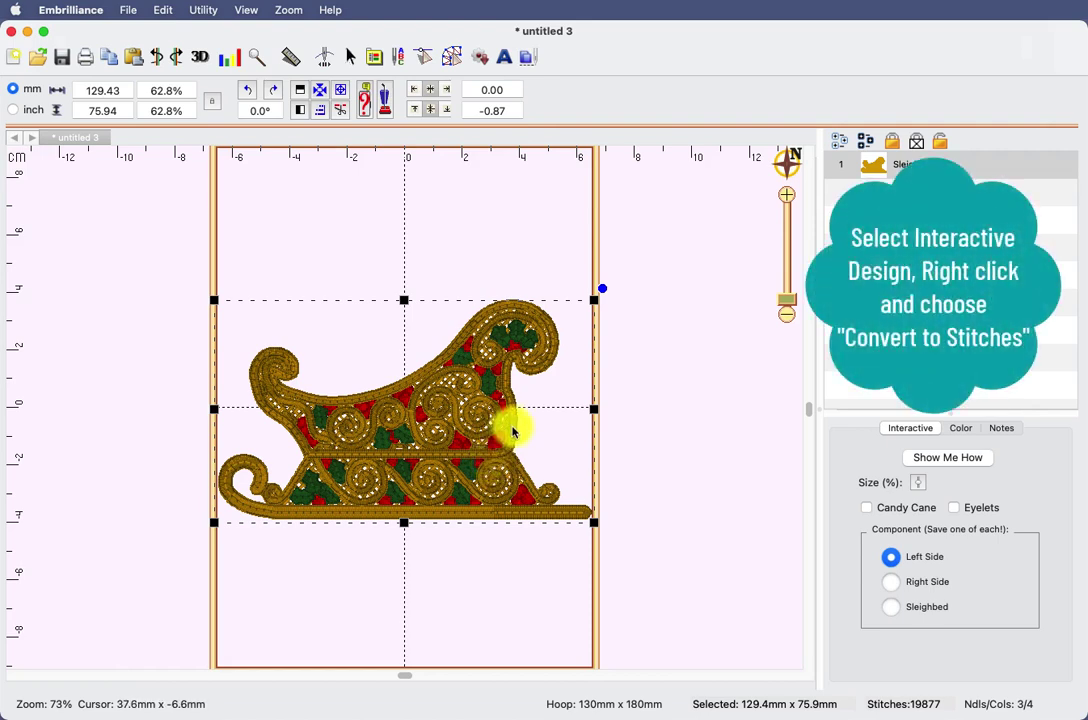
- Convert the sleigh to stitches and expand its Temple Gold, Xmas Red, Xmas Green, Temple Gold stops
right_click(512, 427)
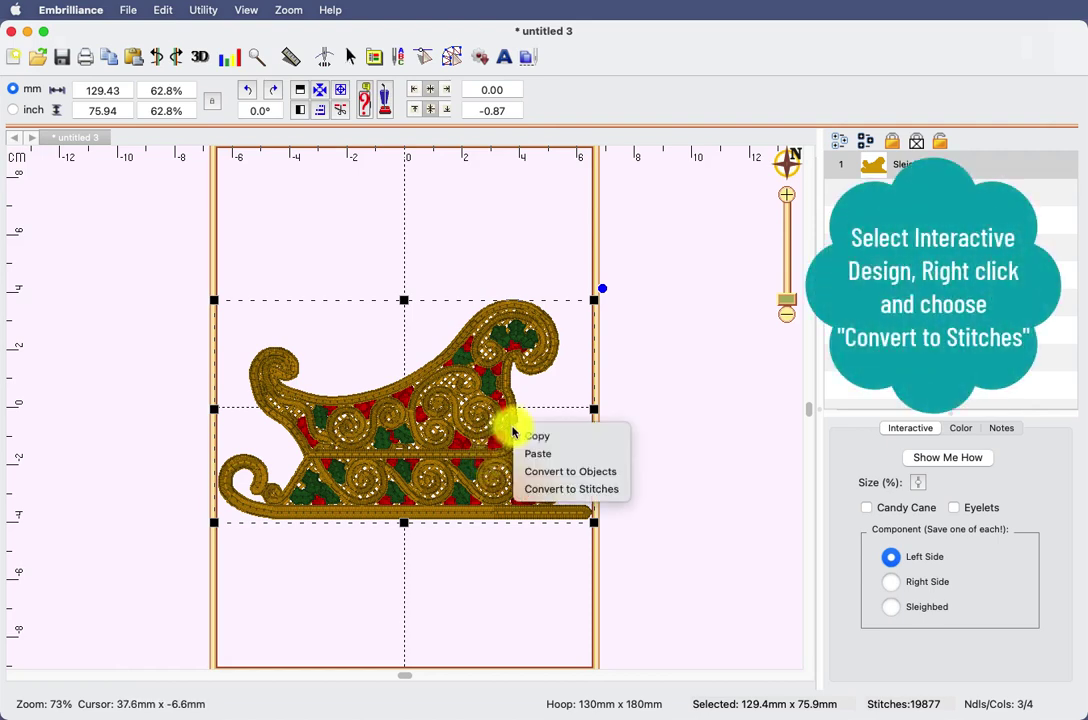
click(588, 498)
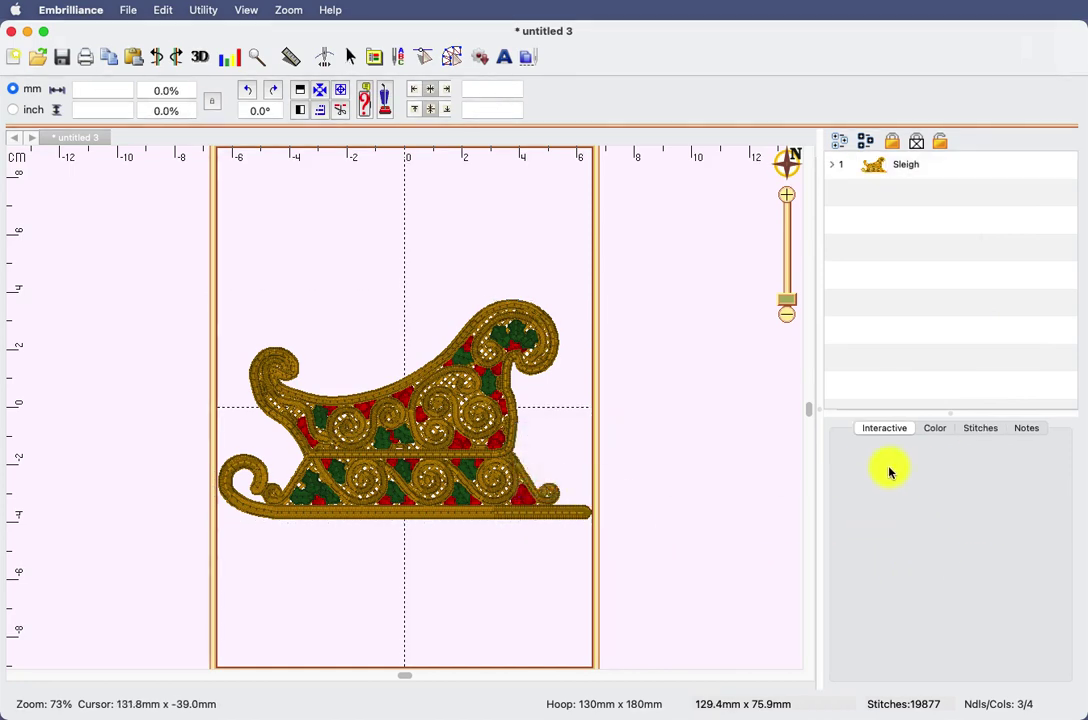
click(831, 166)
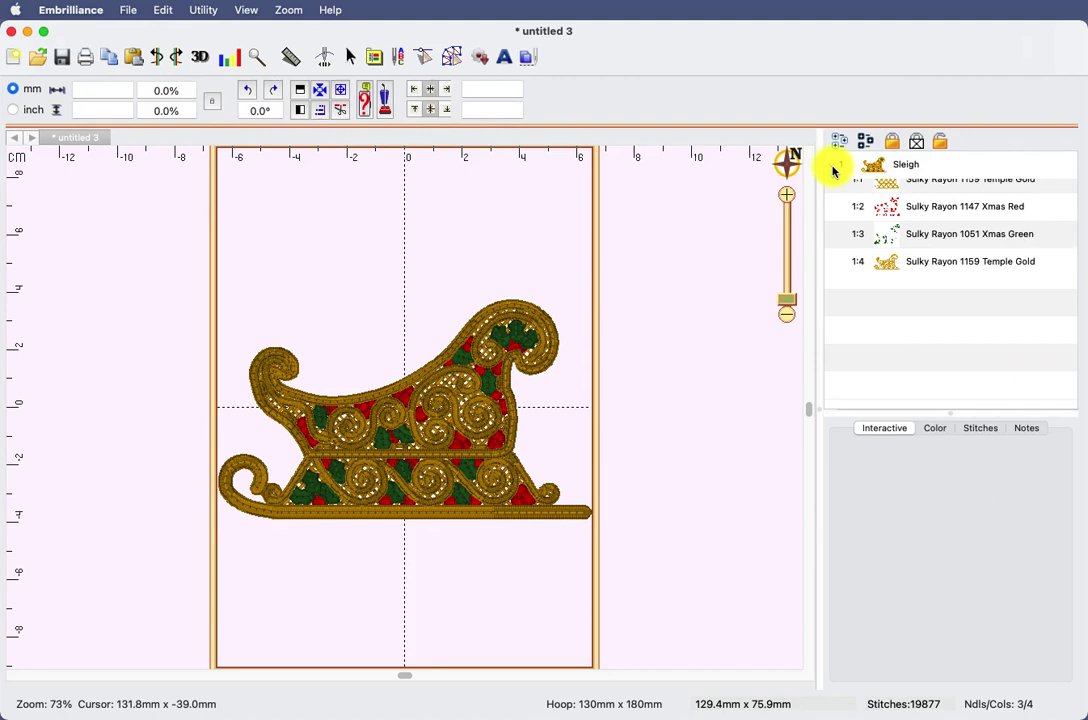
- Recolour the first Temple Gold stop to Sulky Rayon 520 Bone
click(893, 196)
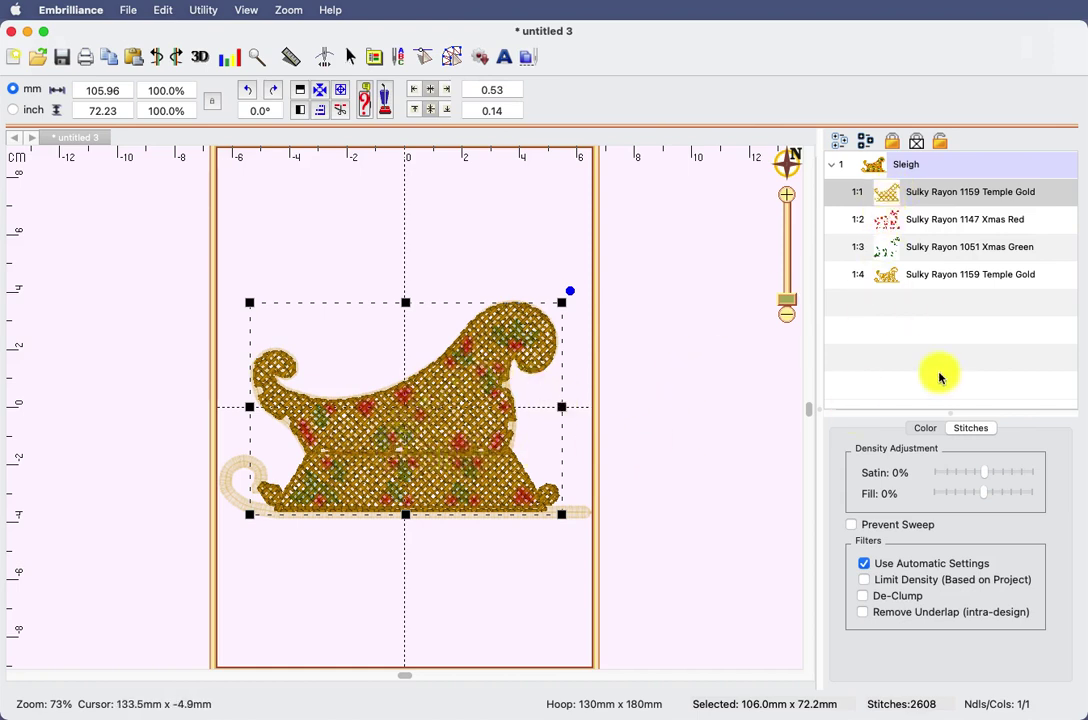
click(922, 430)
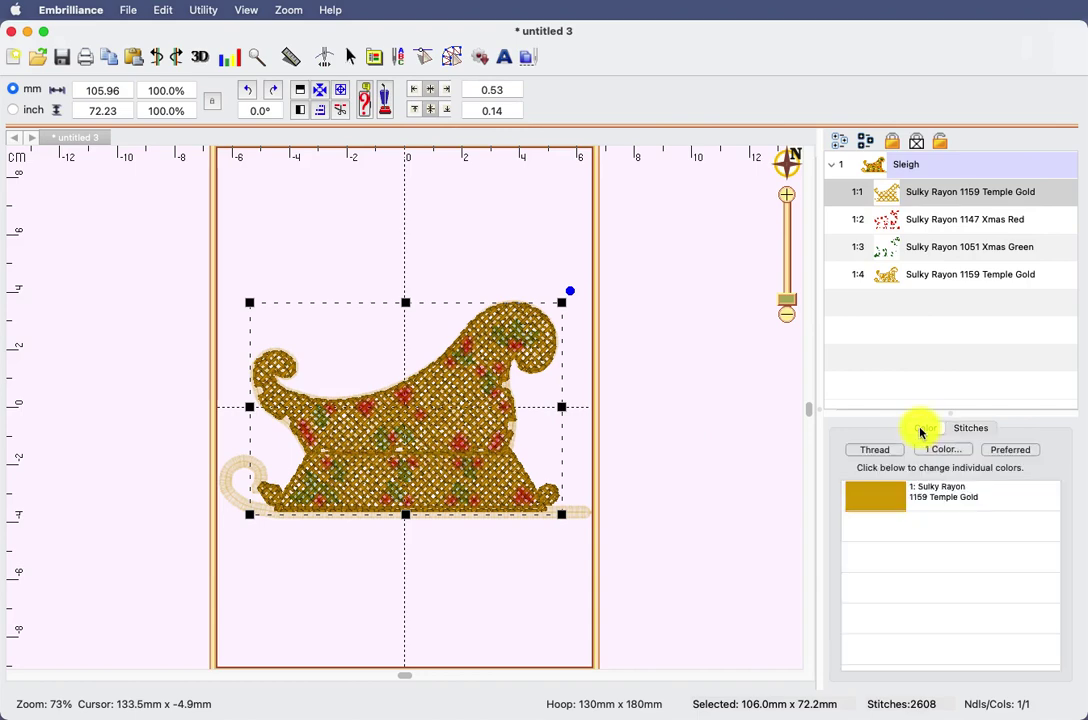
click(862, 497)
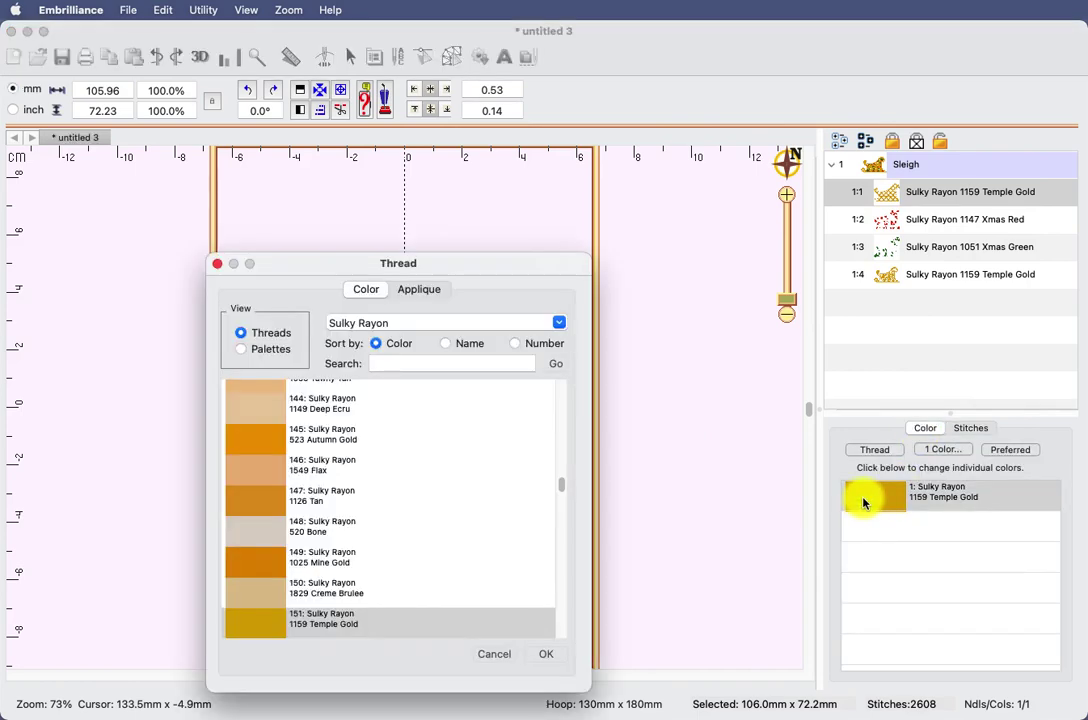
click(300, 528)
click(546, 654)
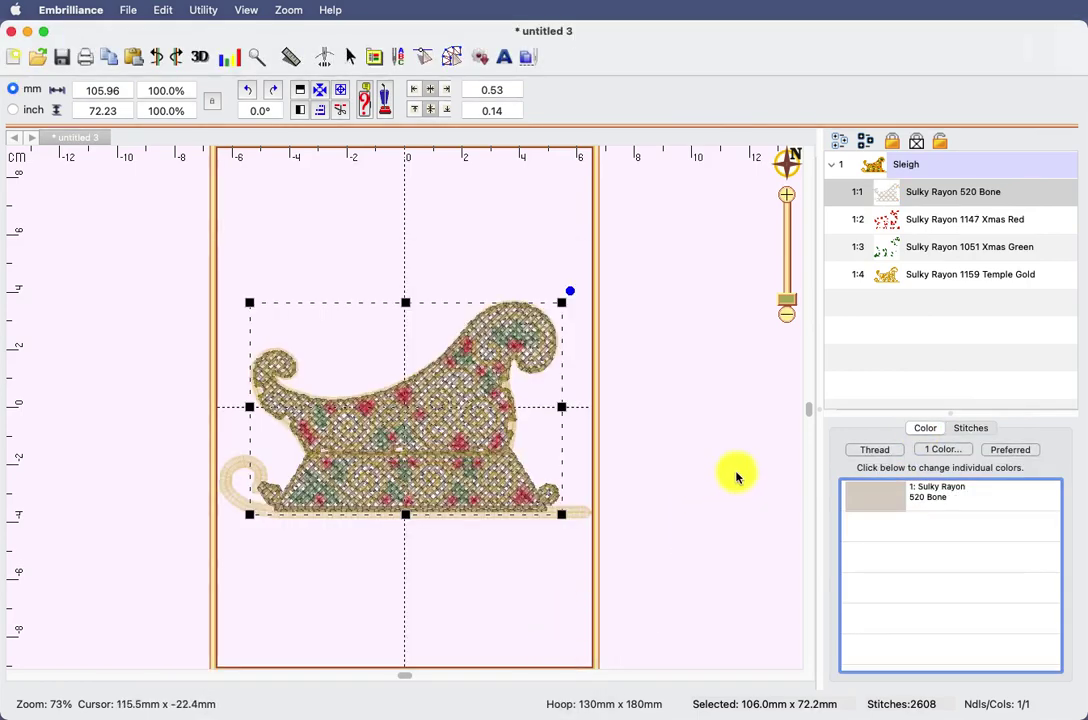
click(705, 457)
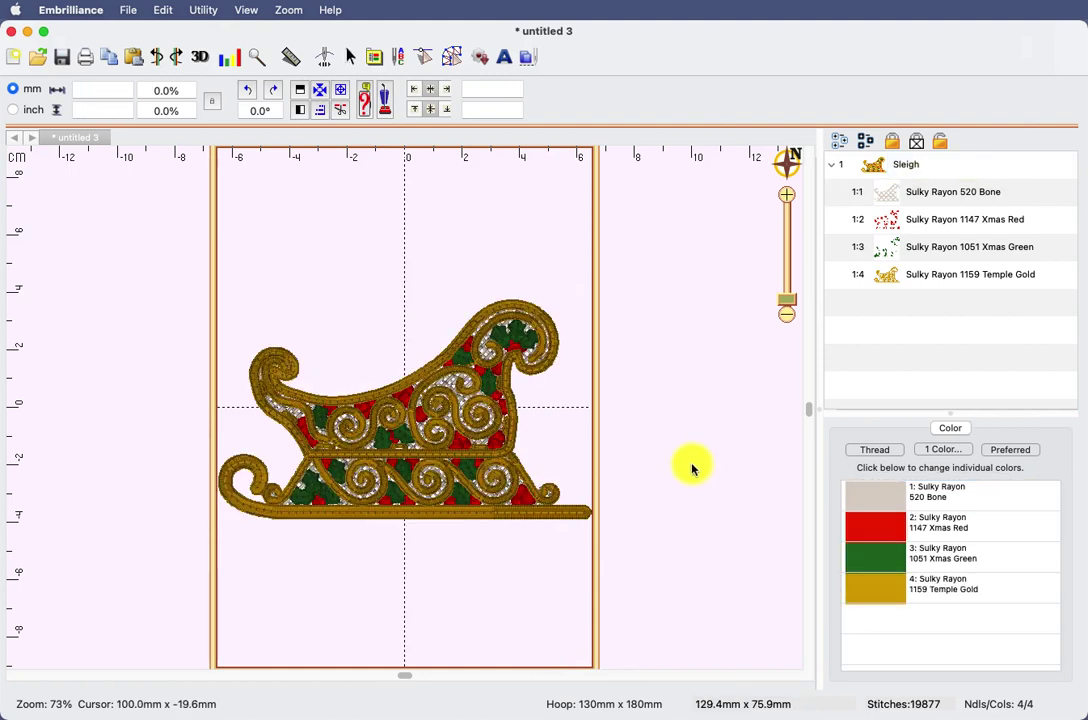
- Select the Xmas Red, Xmas Green and final Temple Gold layers in turn
click(886, 226)
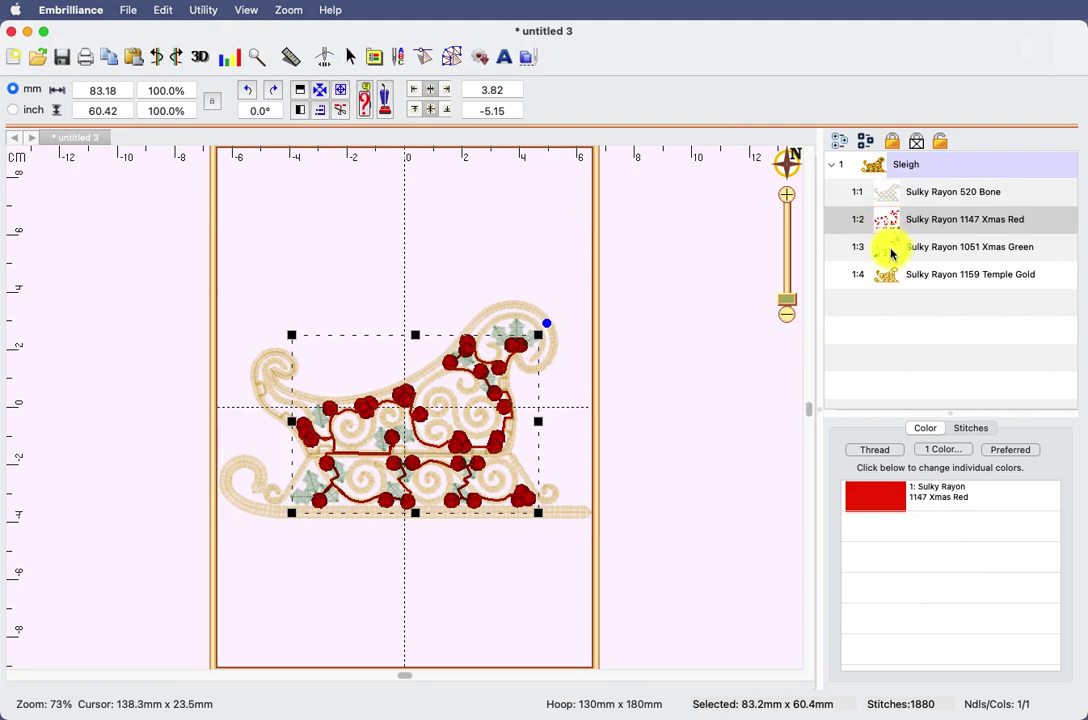
click(892, 254)
click(900, 284)
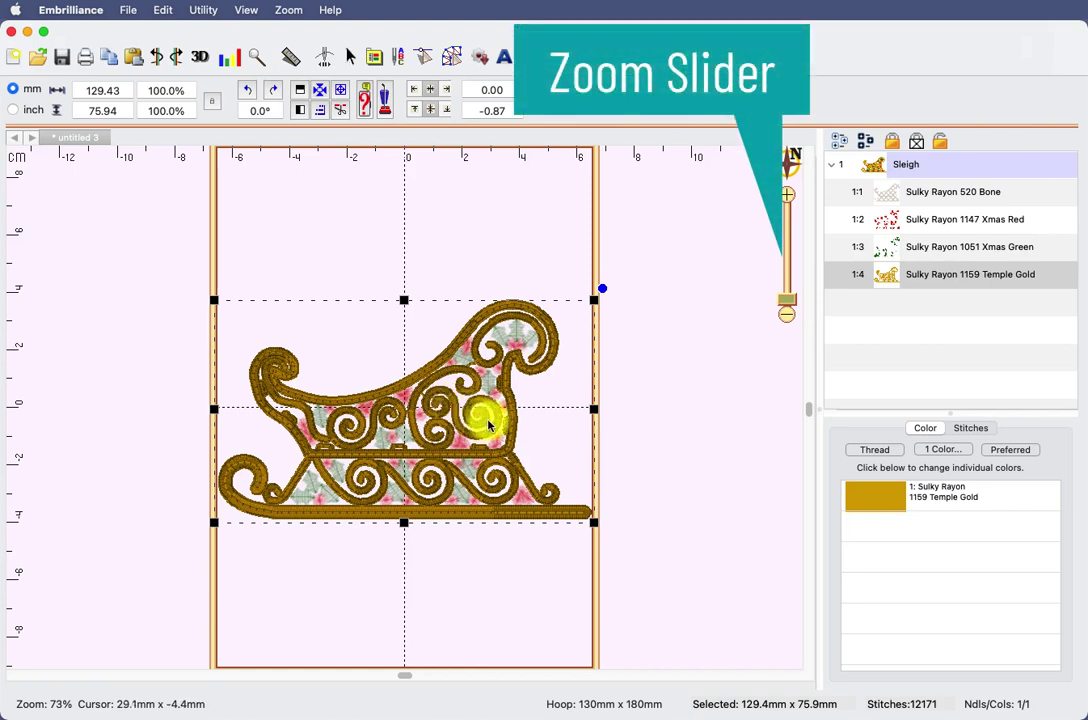
- Zoom in and run the stitch simulator from the start to stitch 8451 of 19877
click(783, 300)
drag(783, 298, 783, 297)
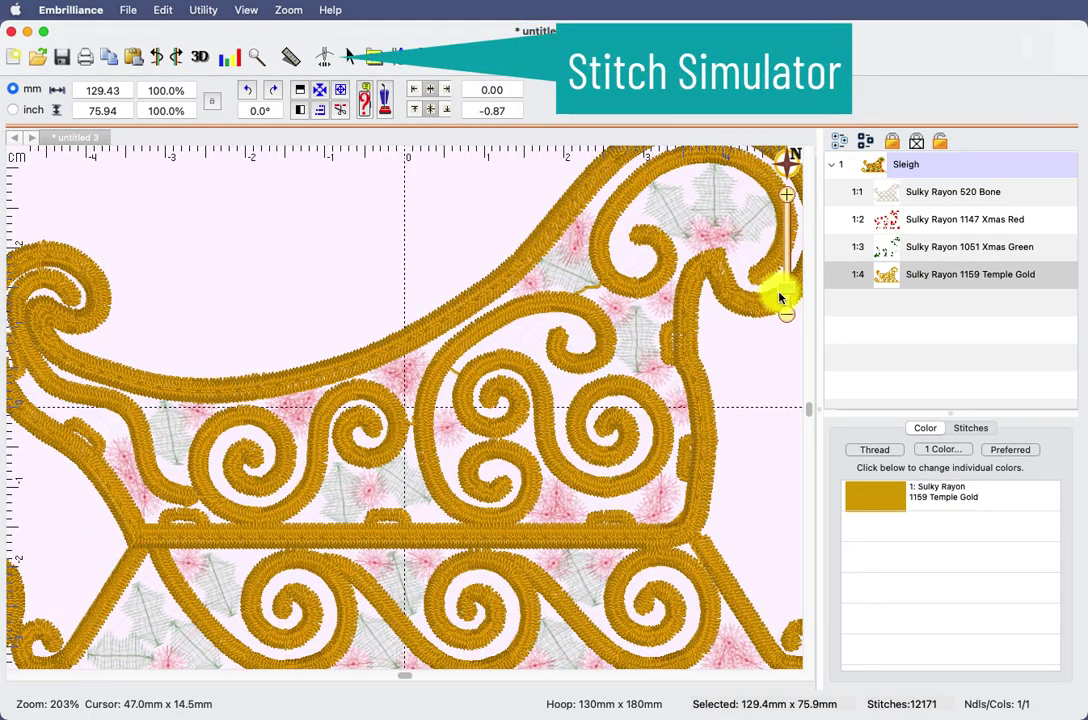
click(323, 58)
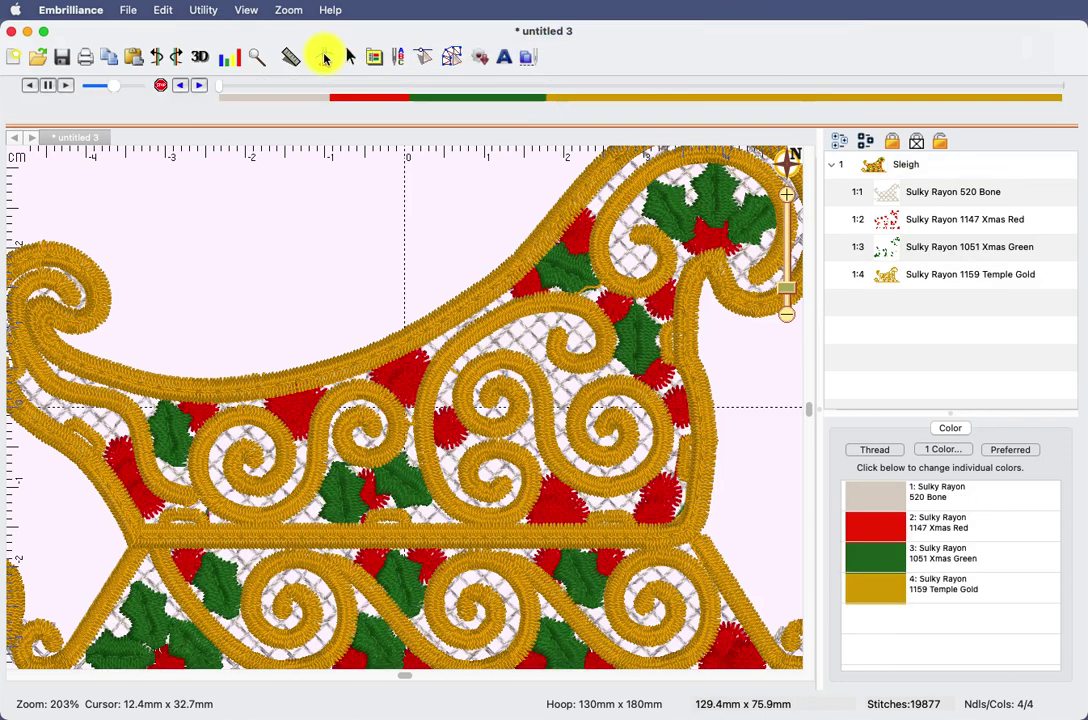
click(230, 90)
drag(310, 98, 577, 110)
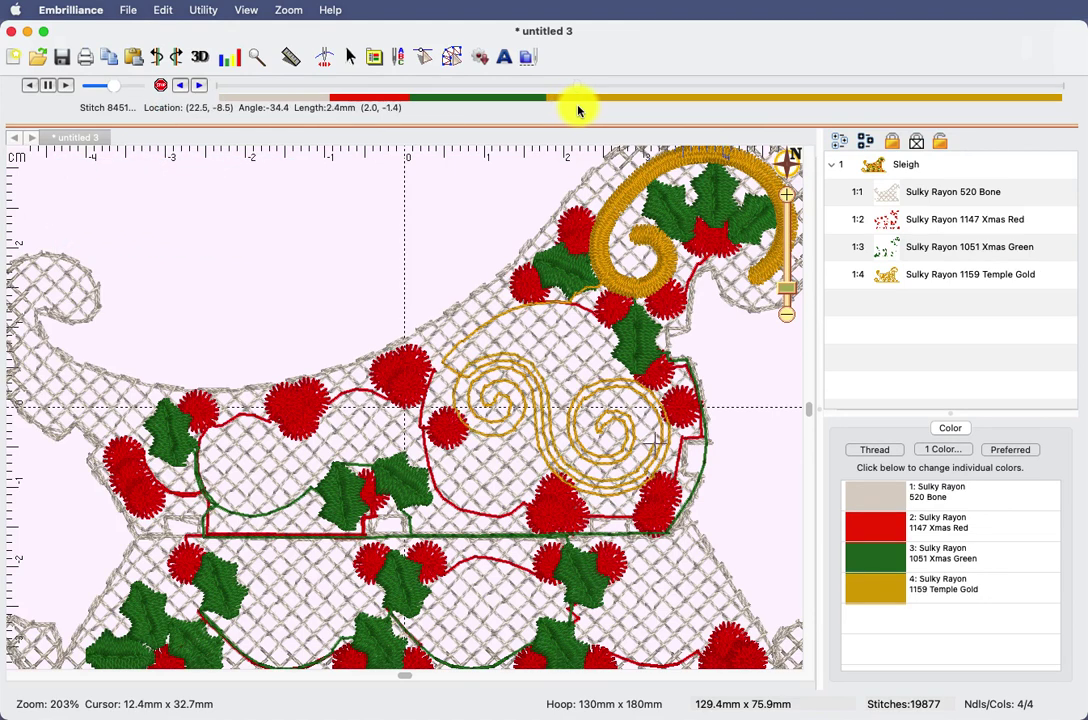
- Fine-step the stitch simulator to stitch 8316, just before the gold swirl
drag(577, 110, 572, 110)
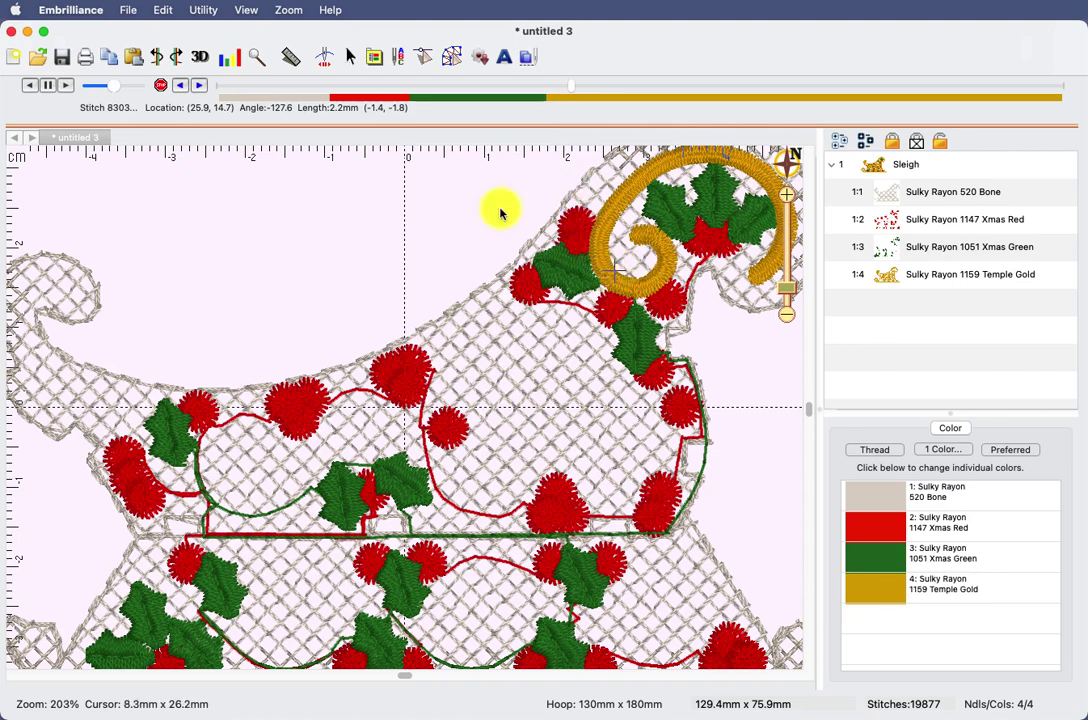
click(199, 90)
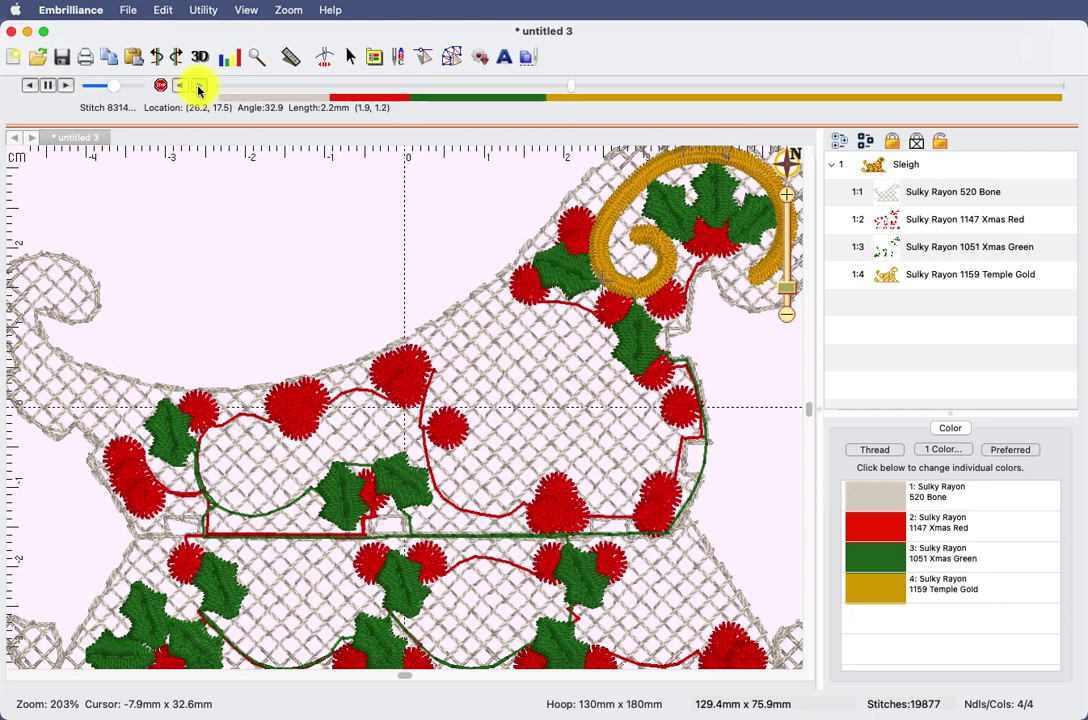
click(199, 90)
click(199, 90)
click(199, 90)
click(198, 91)
click(197, 93)
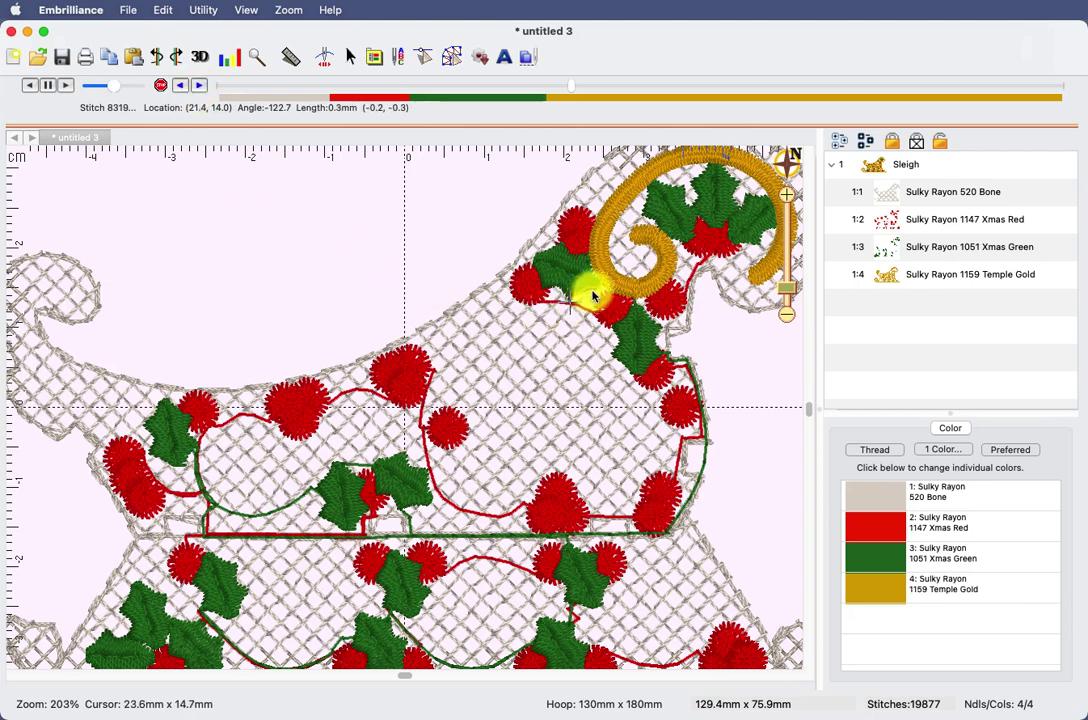
click(182, 90)
click(182, 91)
click(182, 91)
click(182, 91)
click(182, 91)
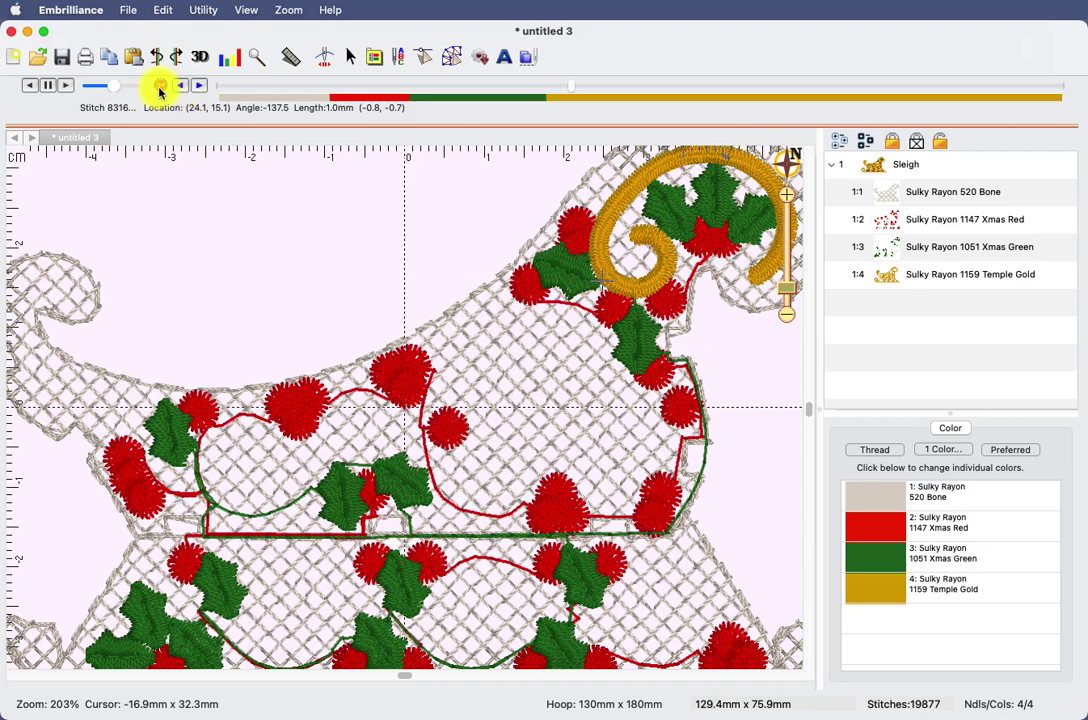
- Insert a colour stop at stitch 8316 using Sulky Rayon 1560 Marine Aqua
click(160, 88)
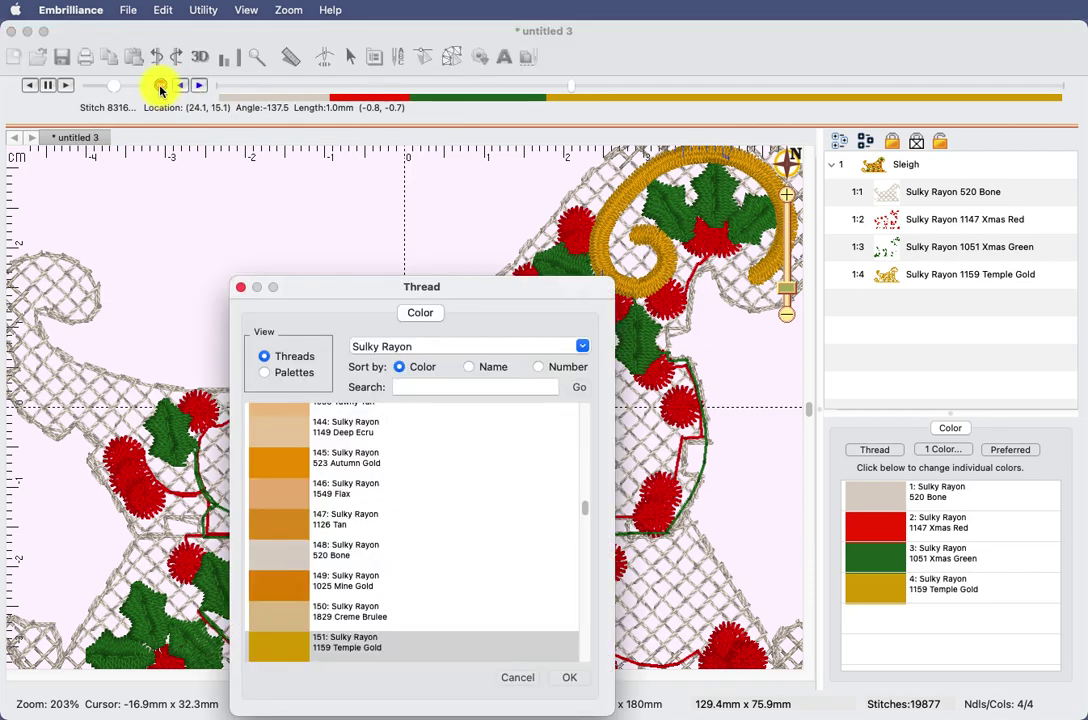
drag(586, 512, 588, 576)
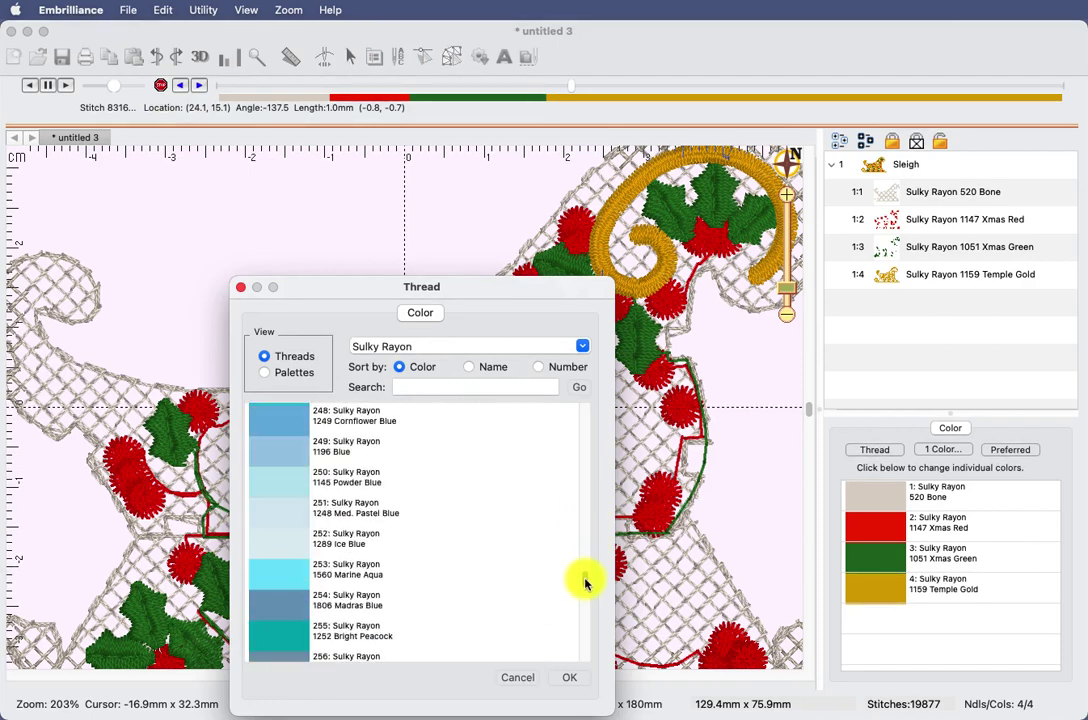
click(292, 571)
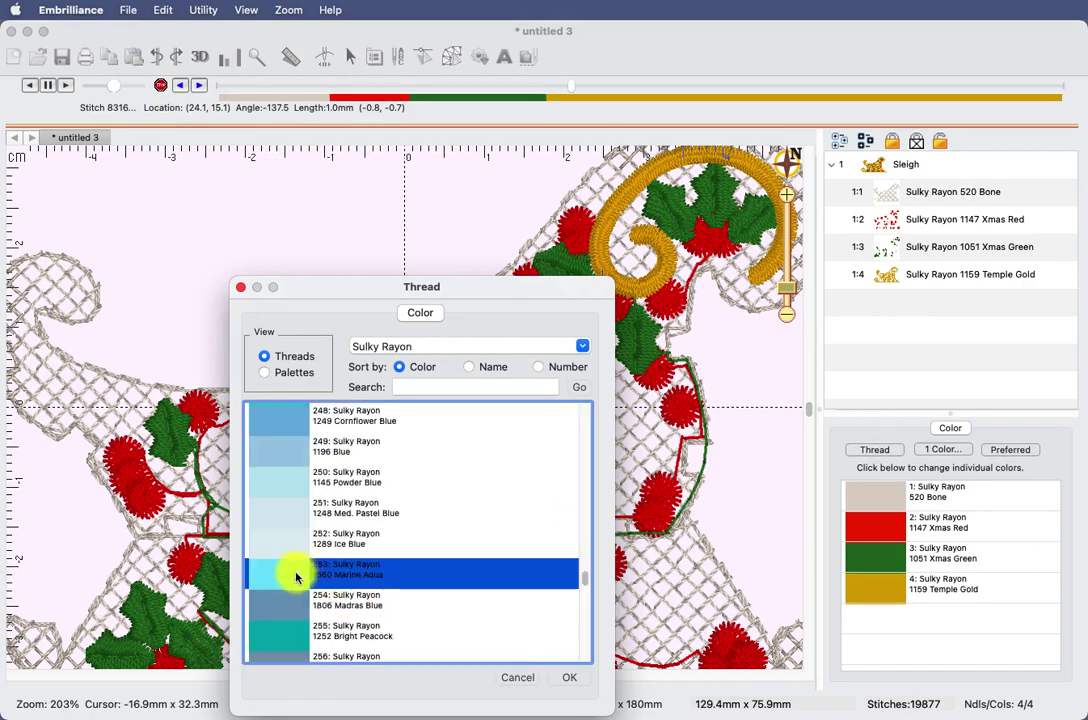
click(574, 678)
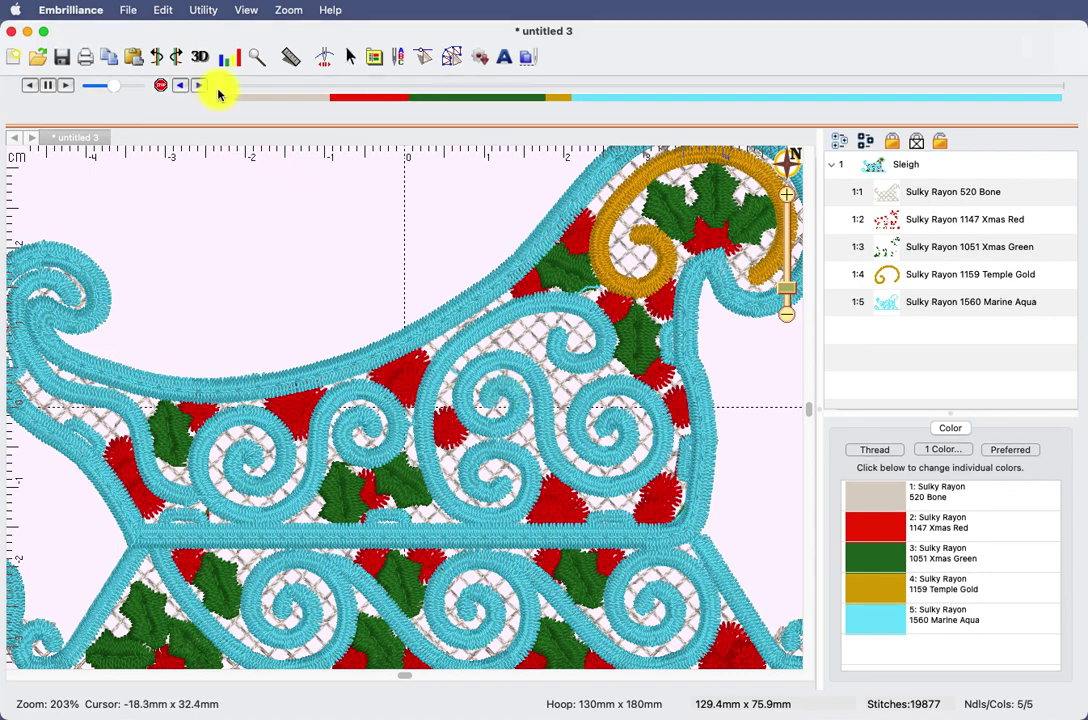
- Add a 1095 Turquoise stop after the swirl and delete the 1:5 Marine Aqua block
drag(218, 90, 613, 121)
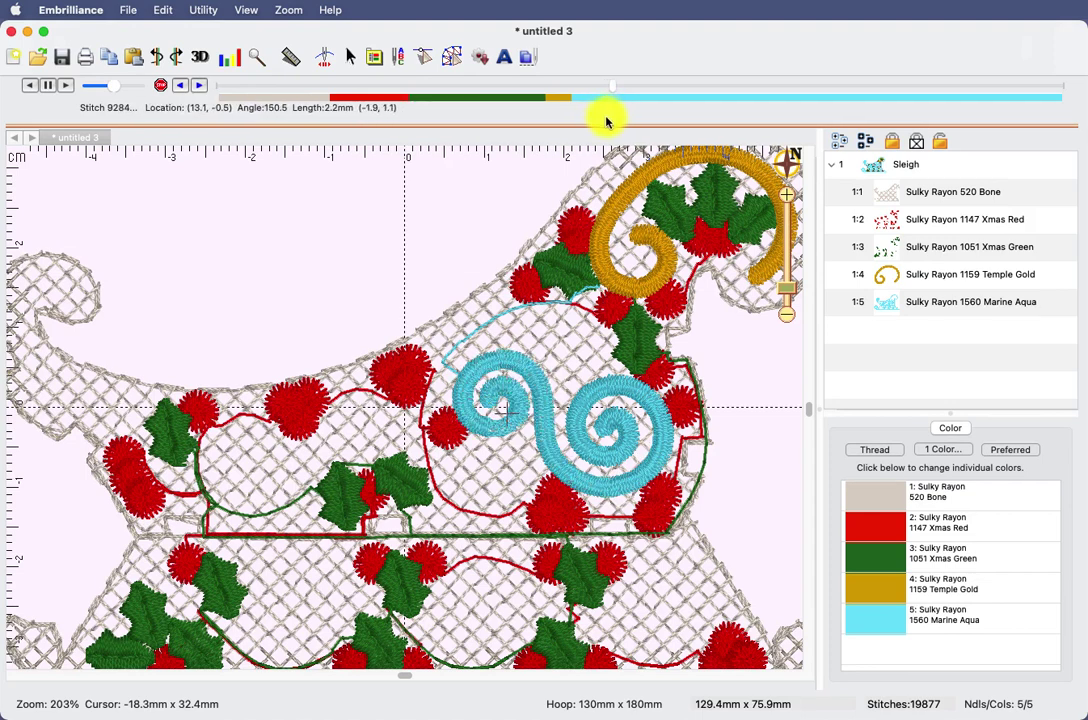
click(199, 86)
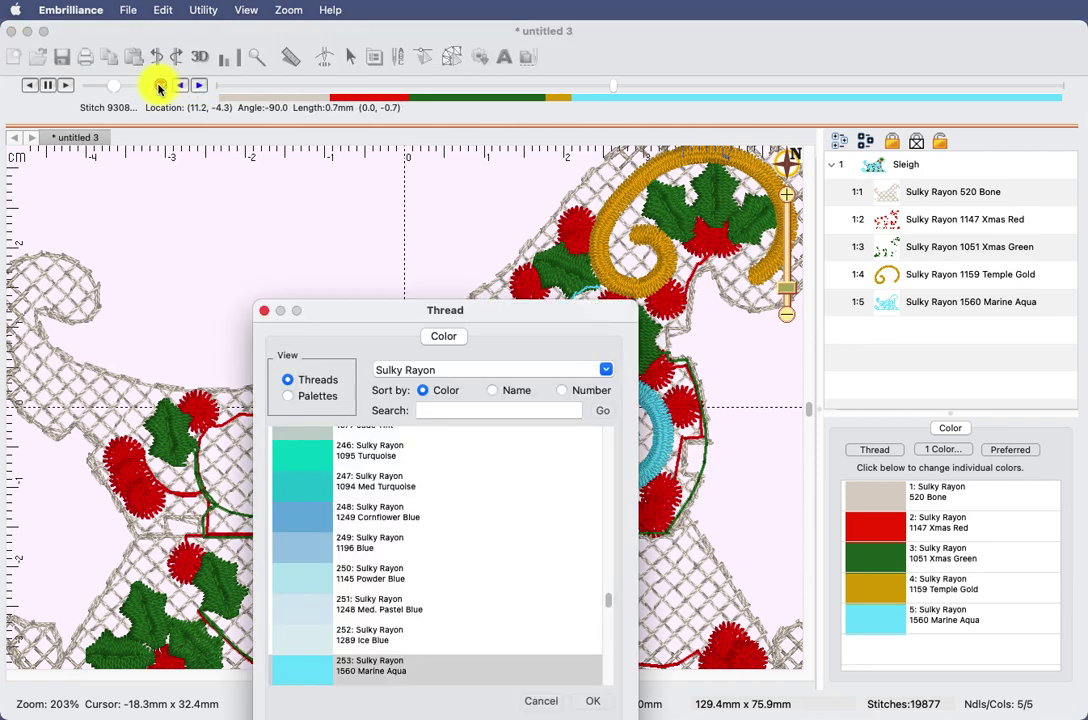
click(315, 460)
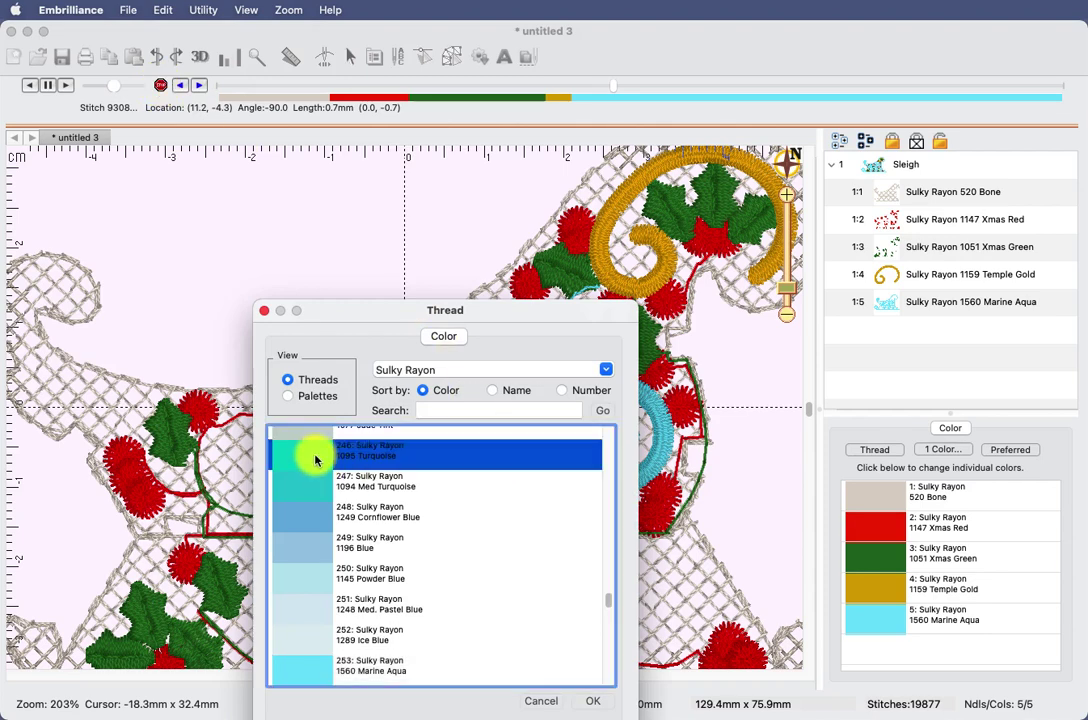
click(590, 697)
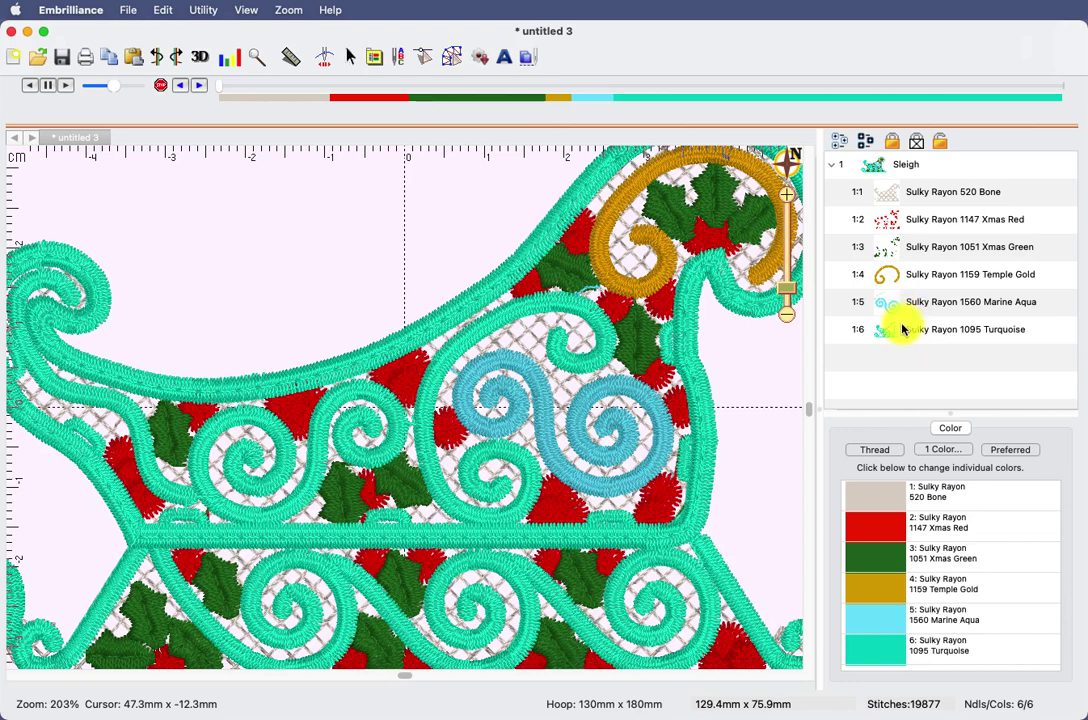
click(893, 316)
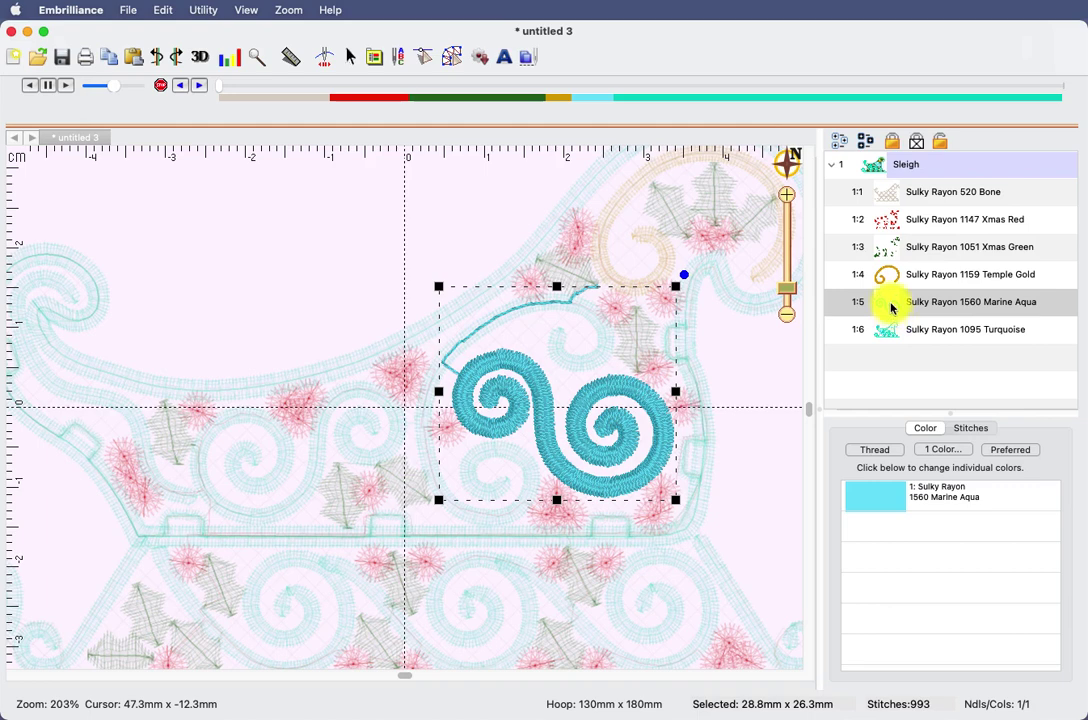
key(Delete)
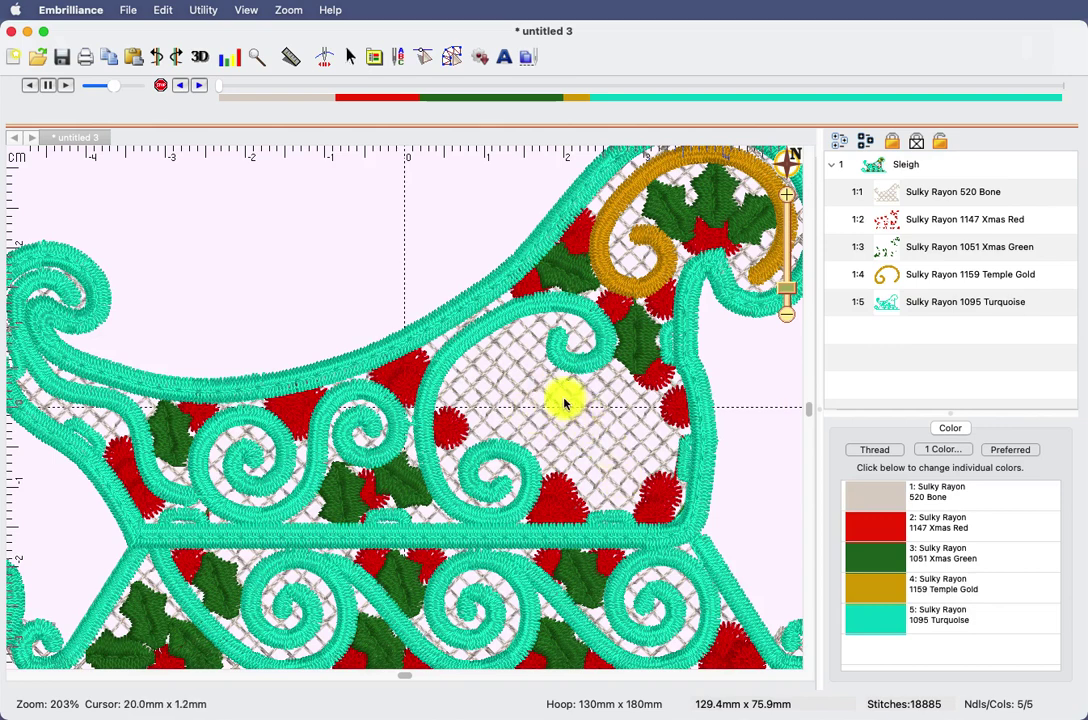
- Recolour blocks 1:4 and 1:5 together to Sulky Rayon 1159 Temple Gold, then deselect
click(905, 283)
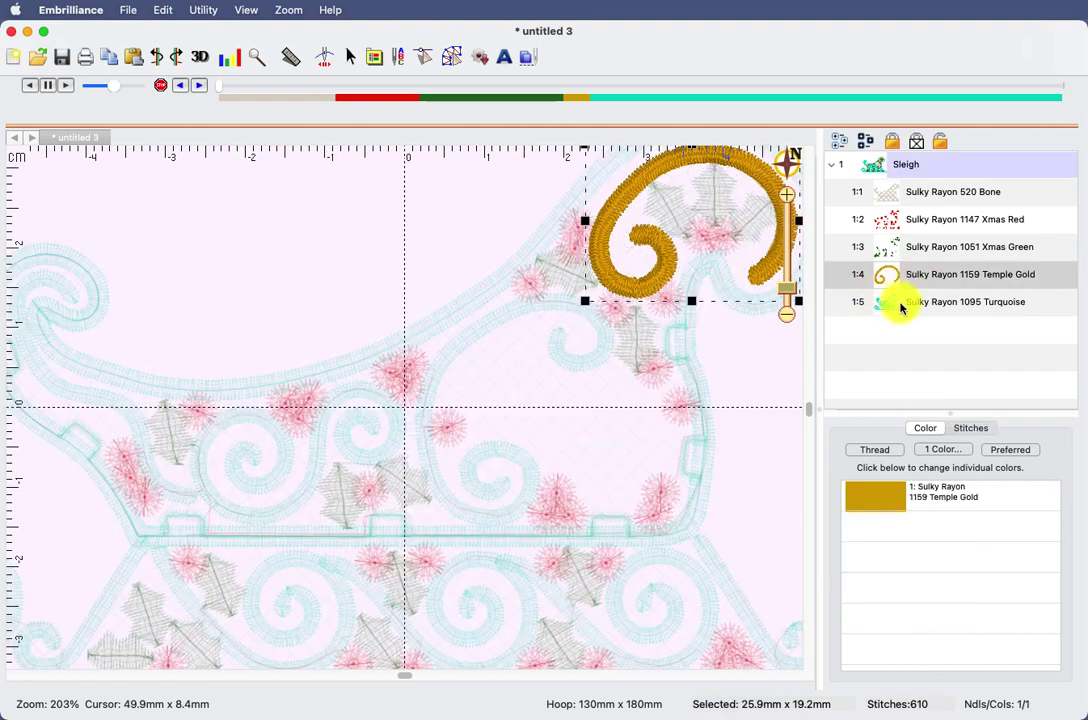
shift+click(900, 306)
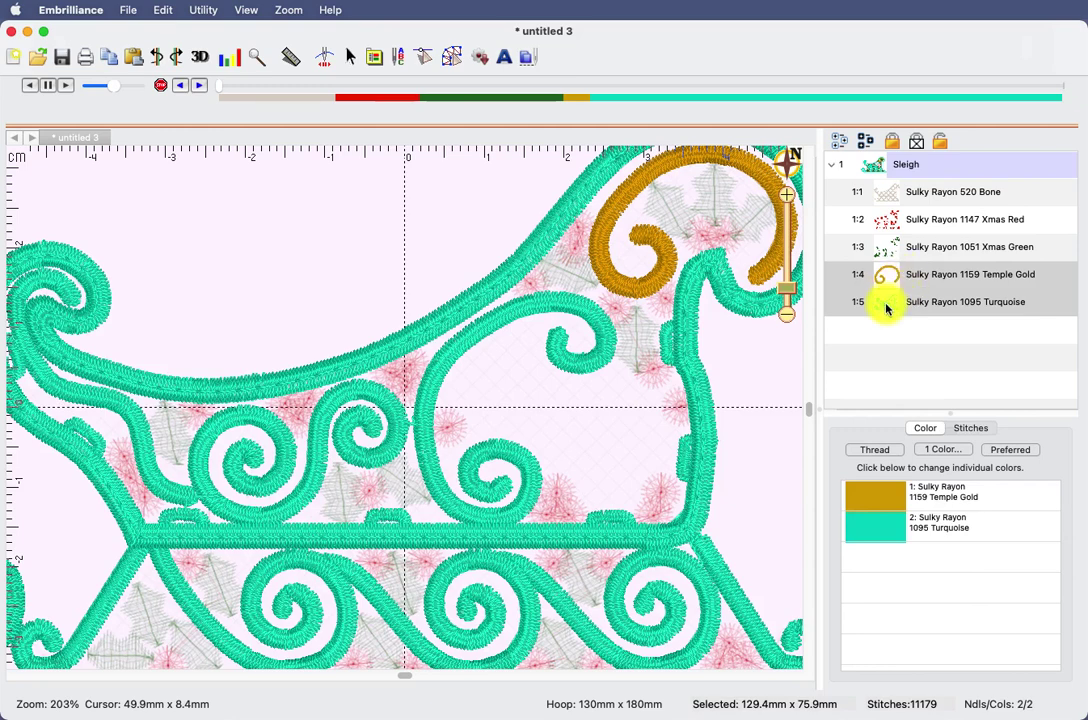
click(937, 451)
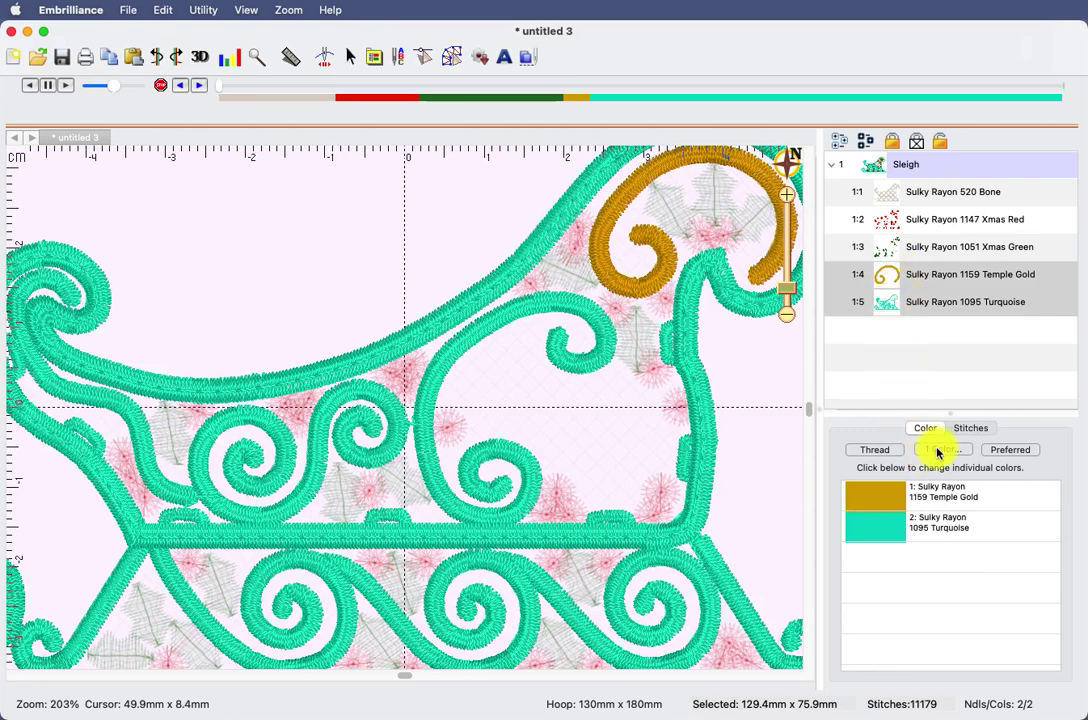
click(938, 450)
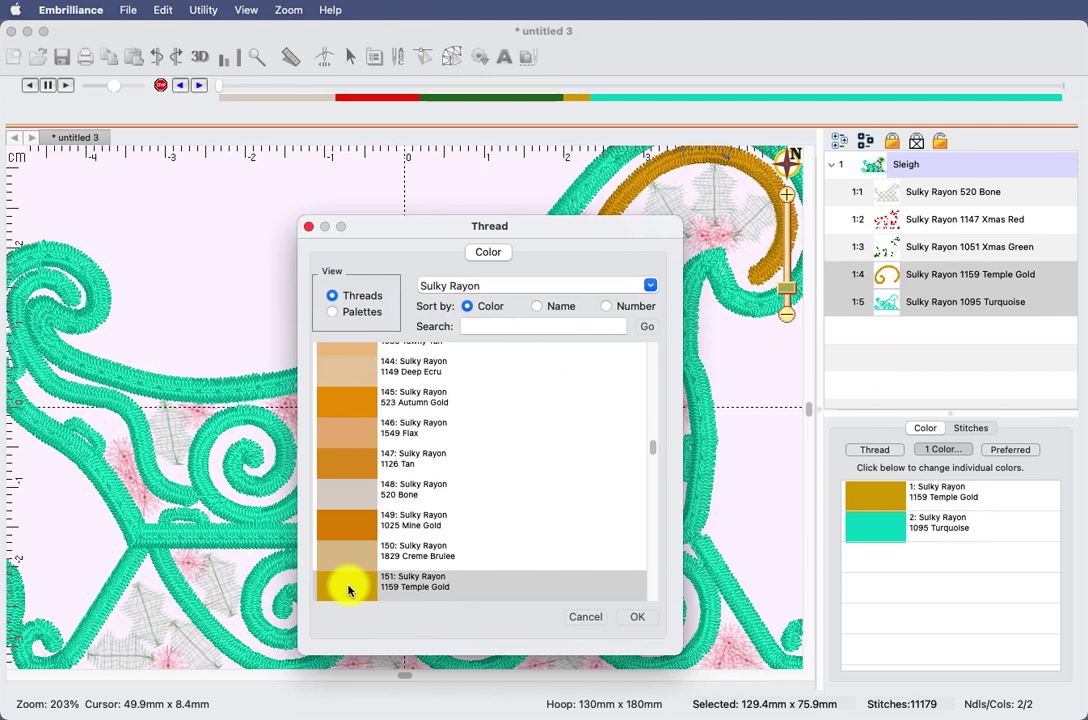
click(640, 620)
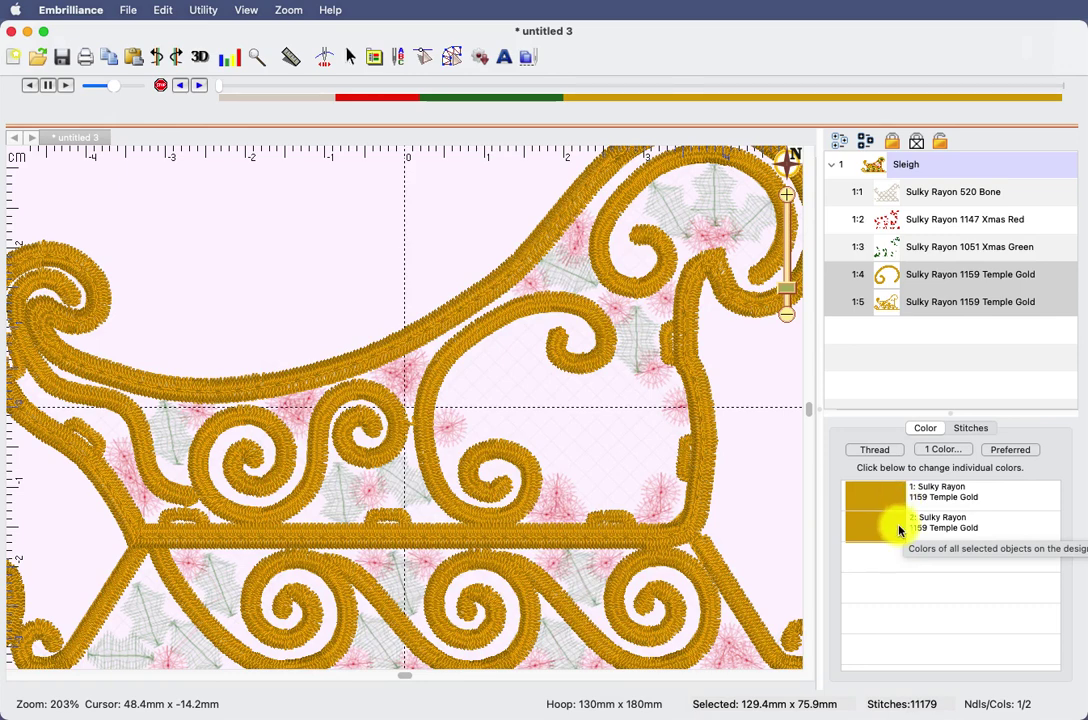
click(779, 580)
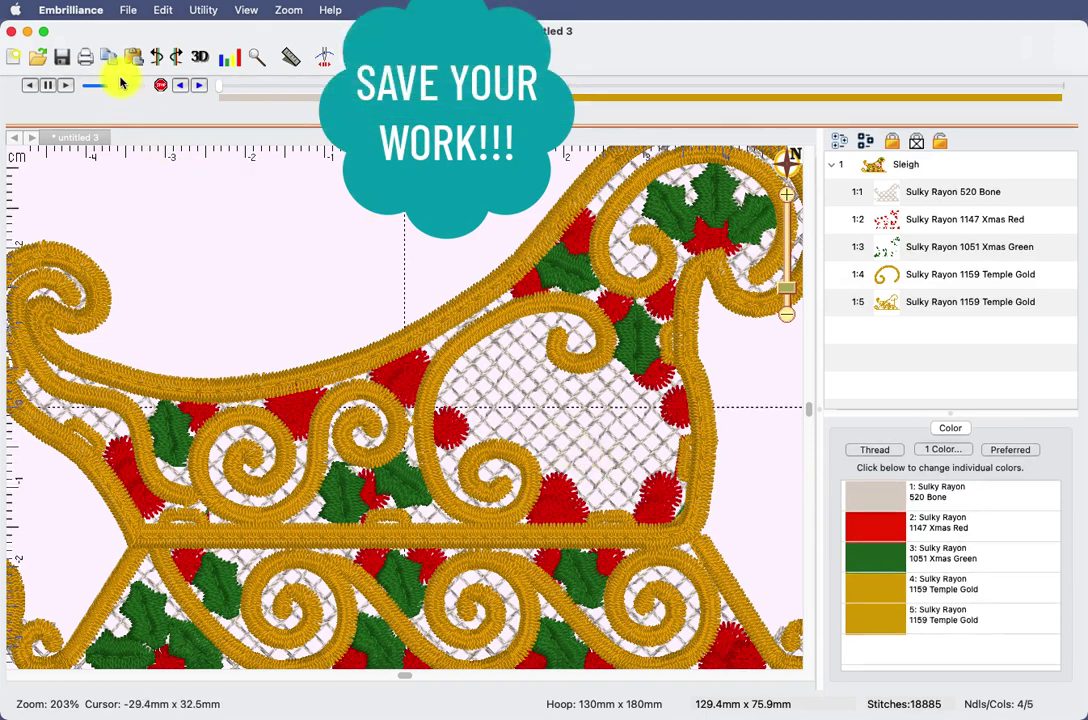
- Save the sleigh design as Sleigh2021ornament, keeping the JEF format, with Save As
click(128, 10)
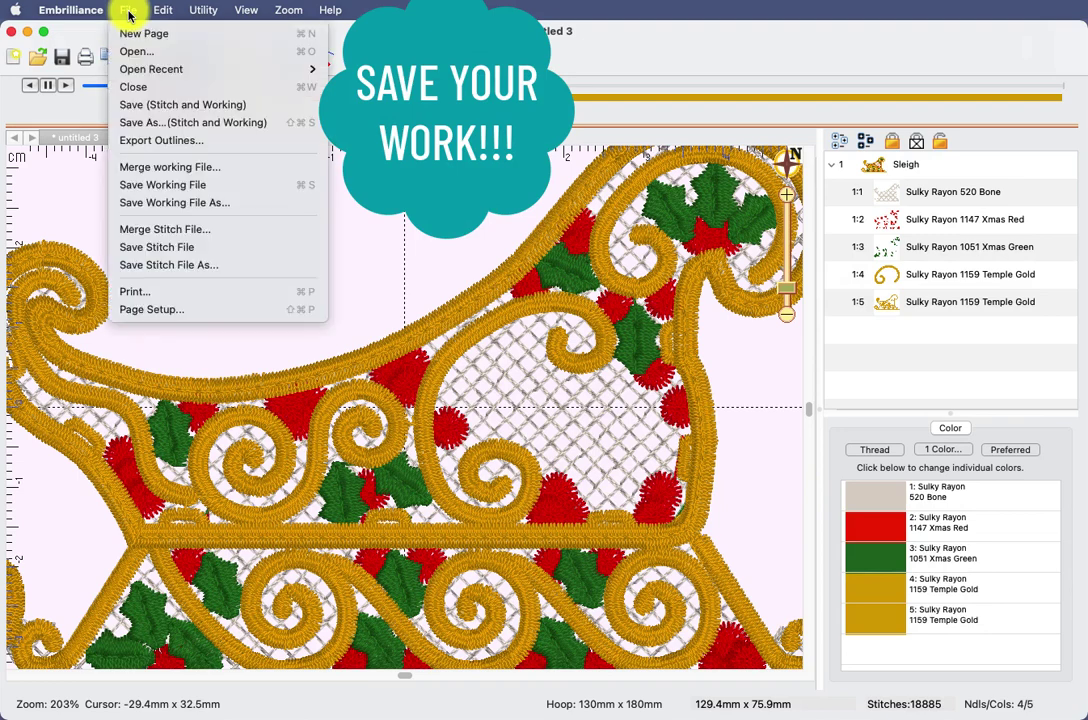
click(138, 122)
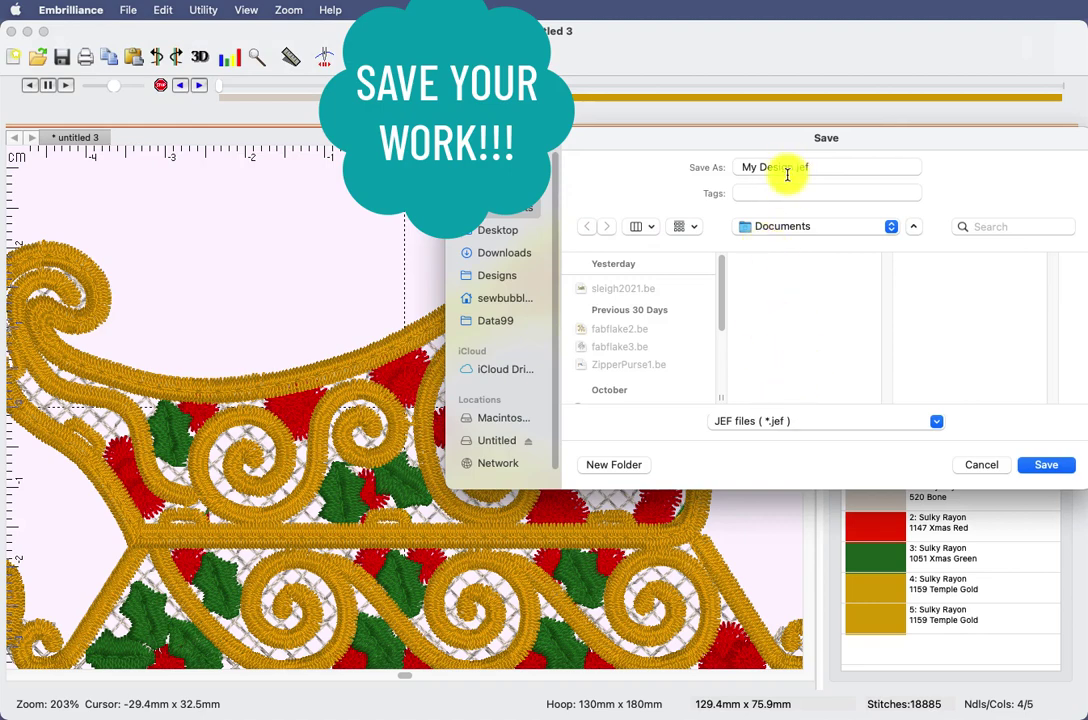
click(790, 424)
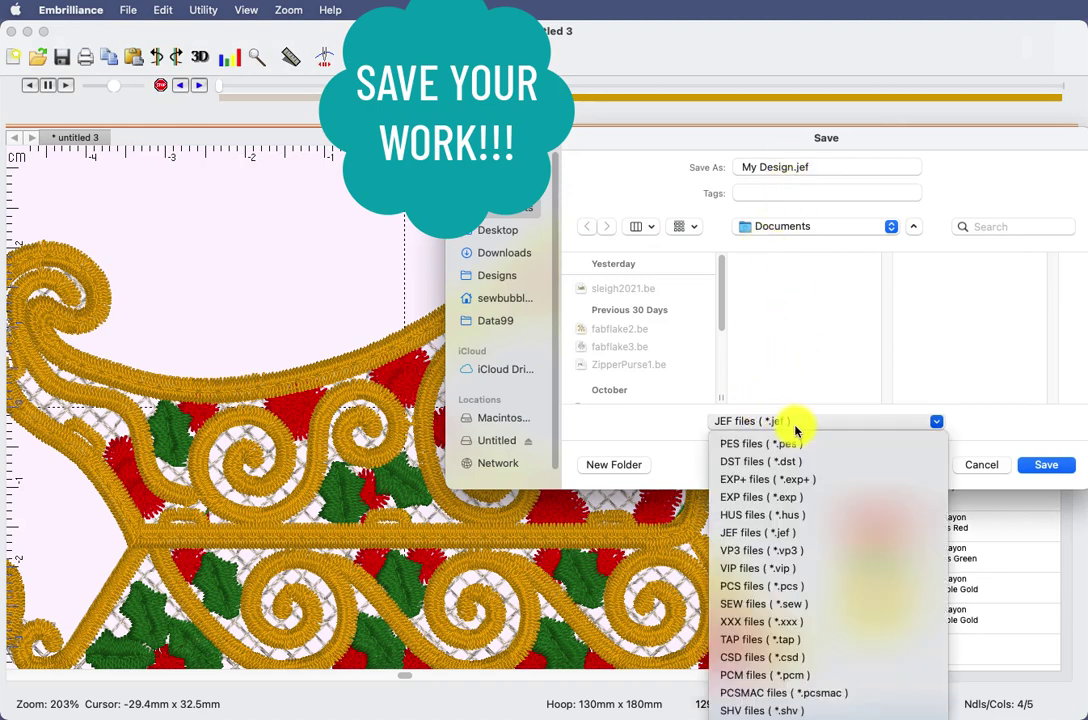
click(795, 428)
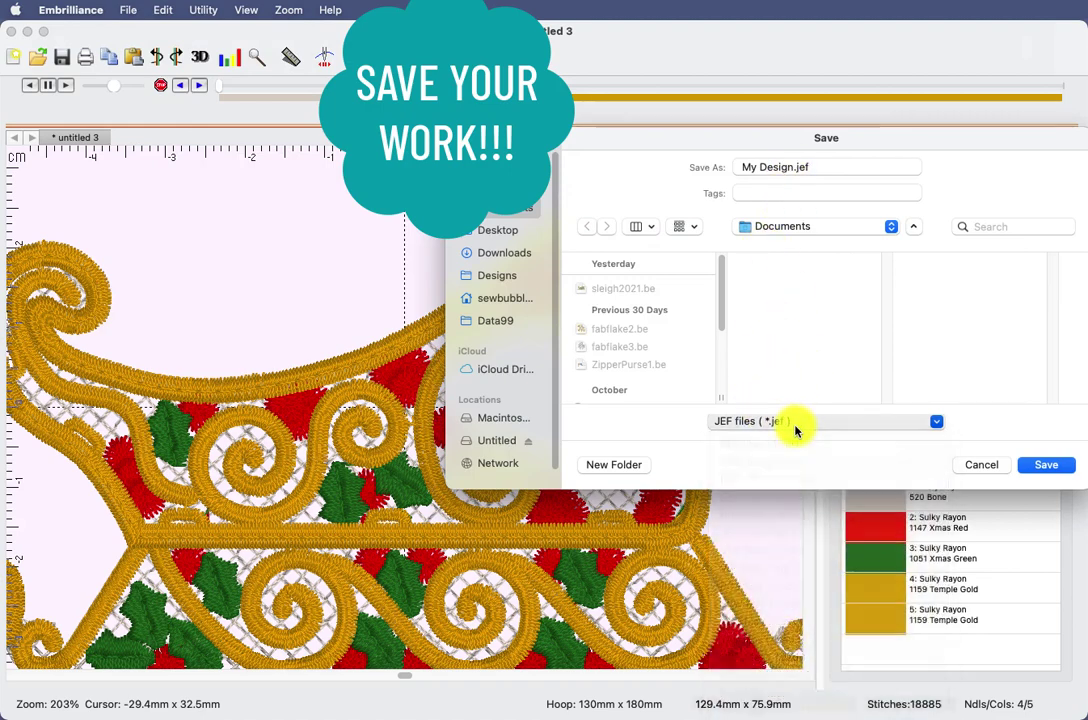
click(766, 168)
triple_click(766, 168)
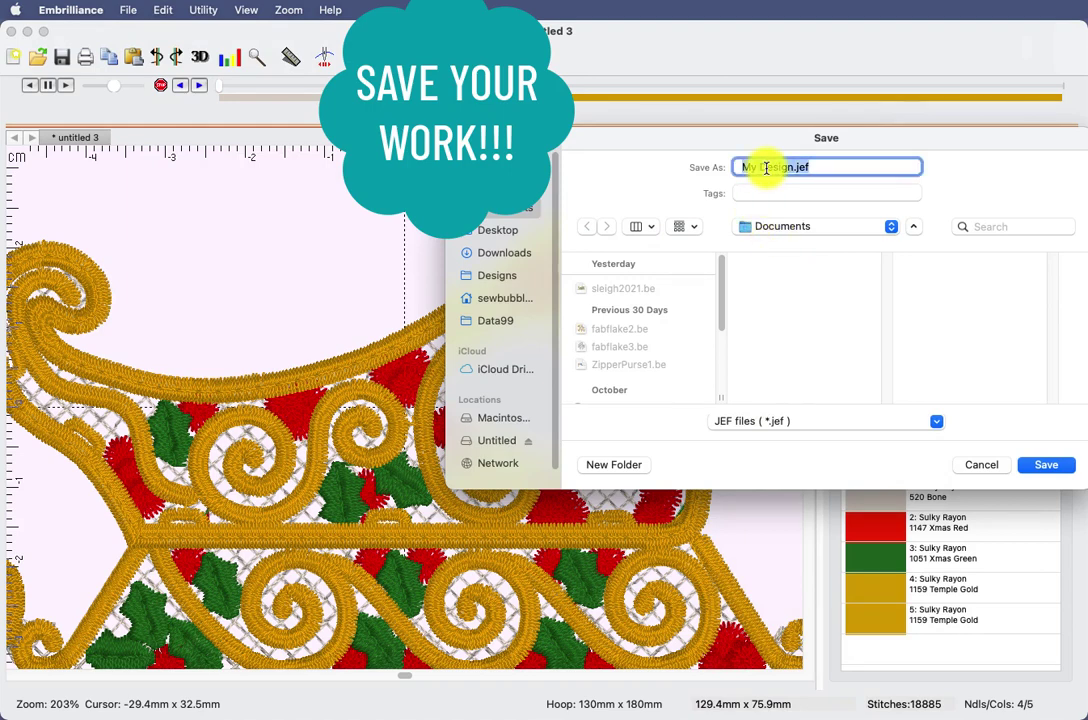
text(Sleigh2021)
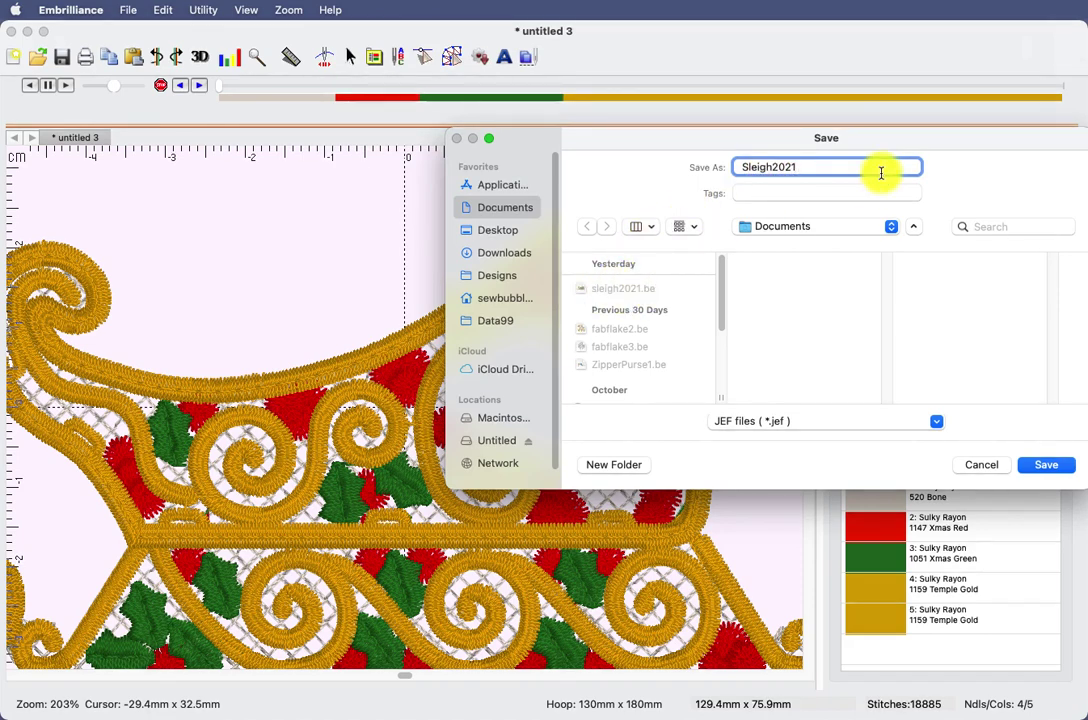
text(a)
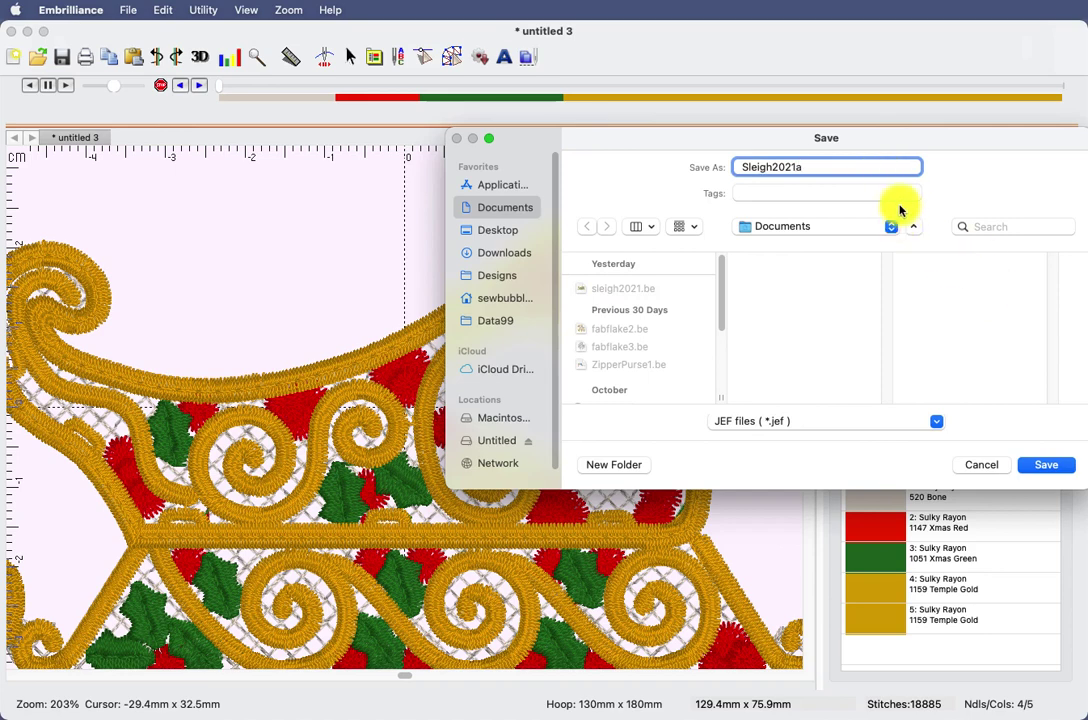
key(BackSpace)
text(ornament)
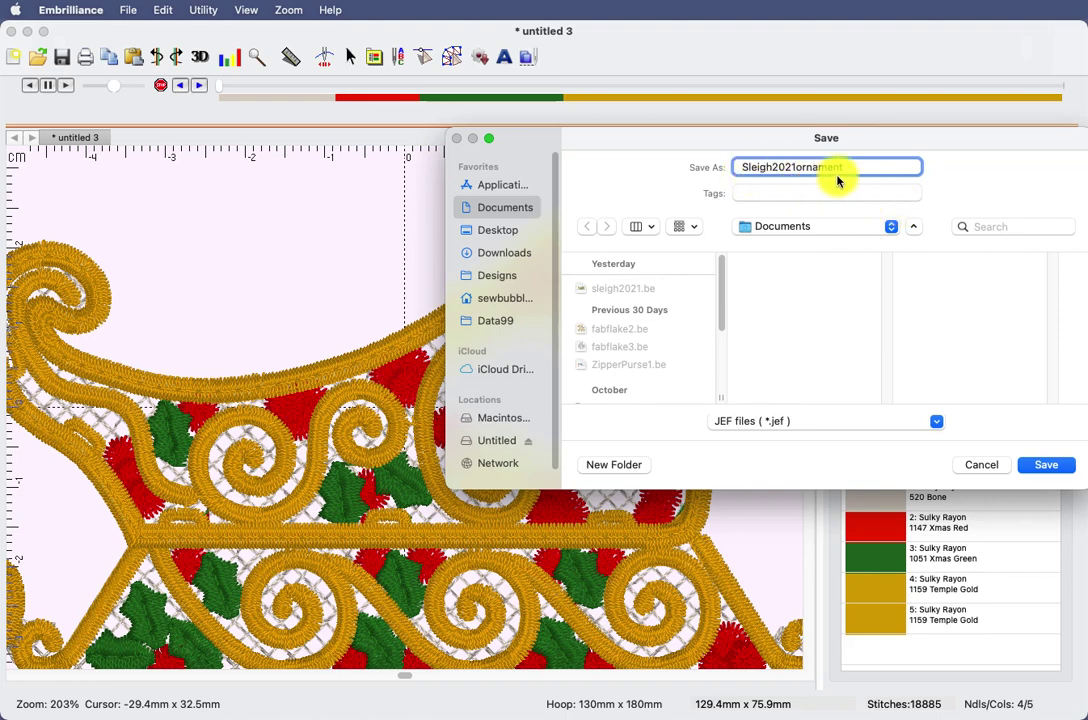
click(1048, 468)
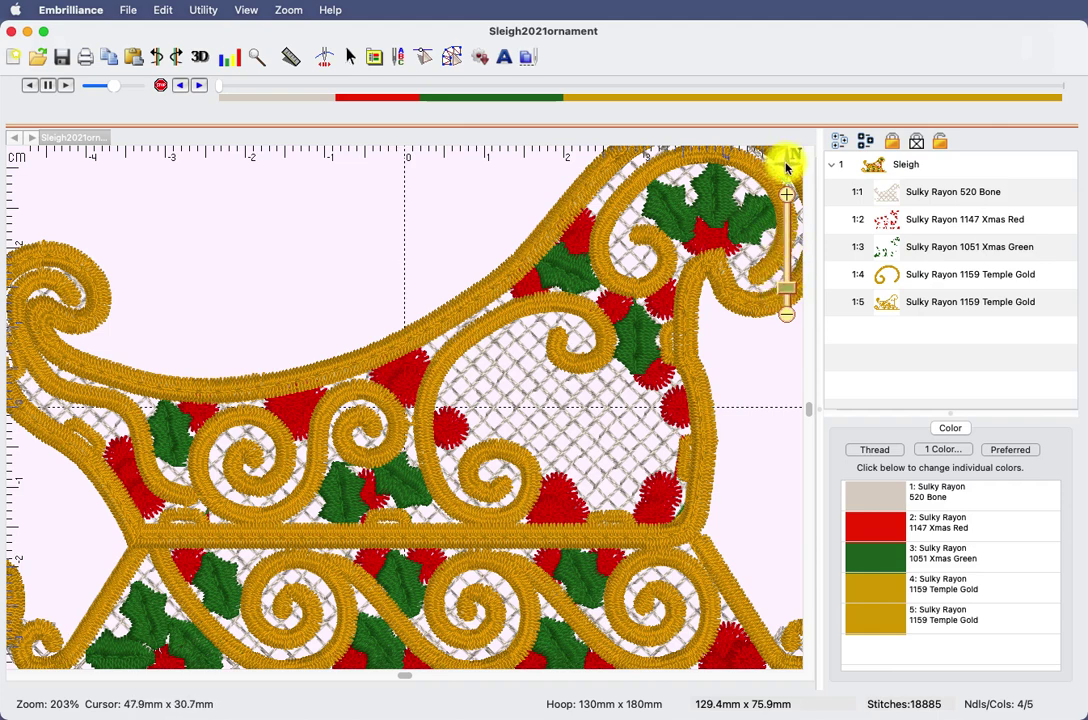
- Zoom out to fit the whole 130 × 180 mm hoop and sleigh in view
mouse_move(785, 162)
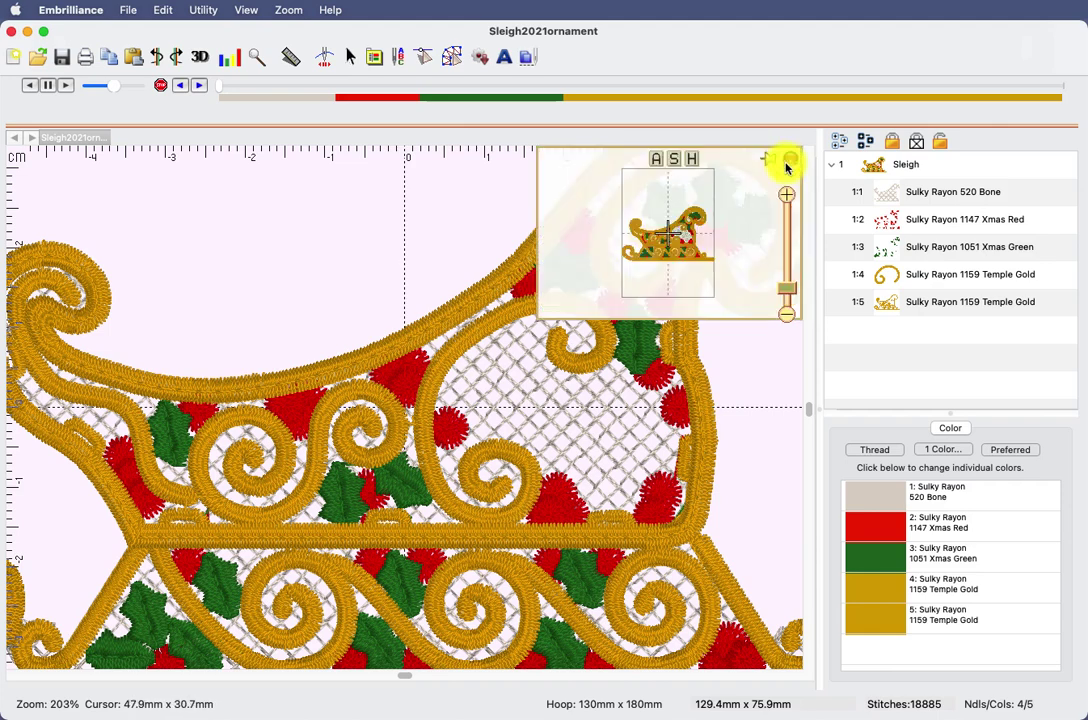
click(690, 166)
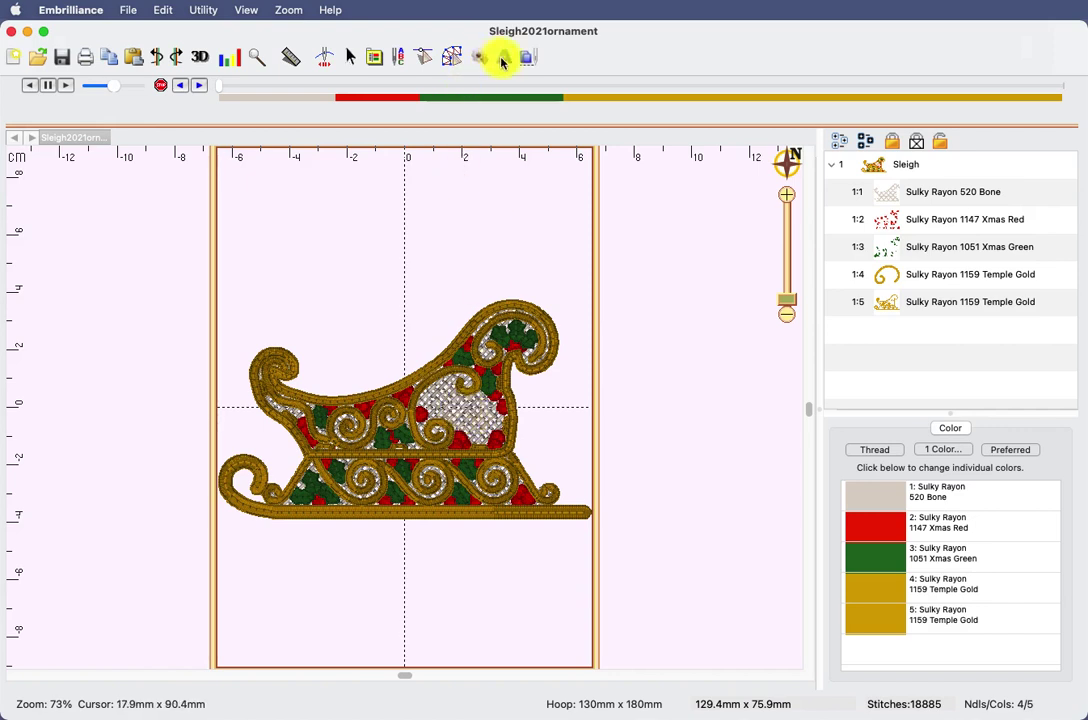
- Add a lettering object and change its text to '2021'
click(503, 62)
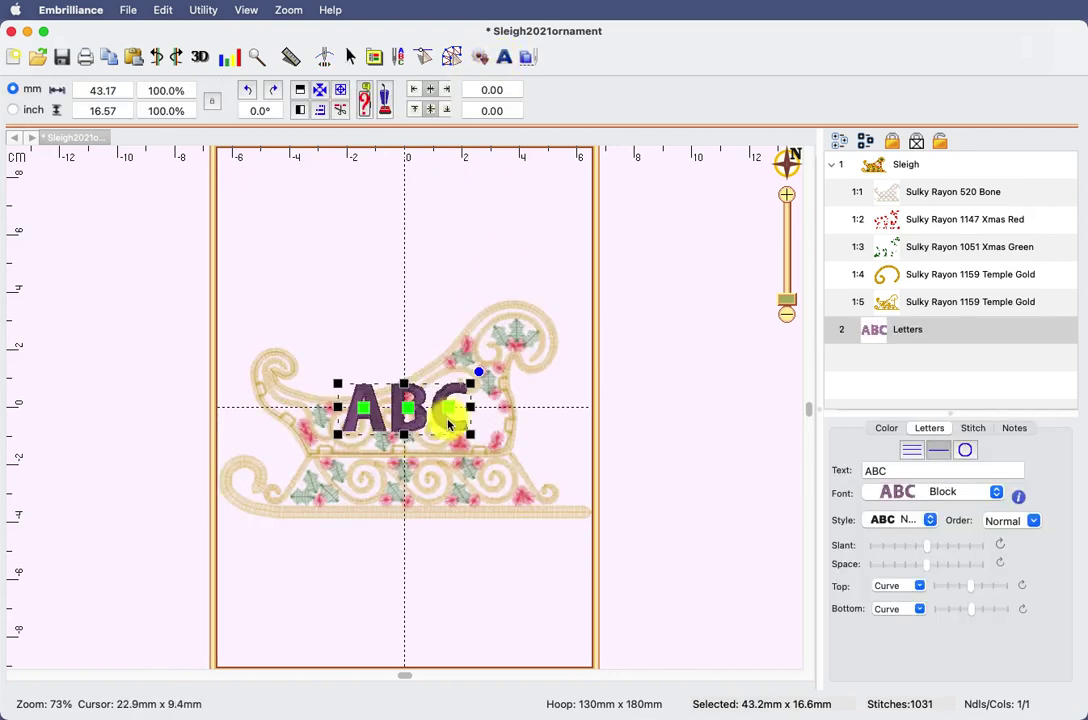
click(901, 467)
text(2021)
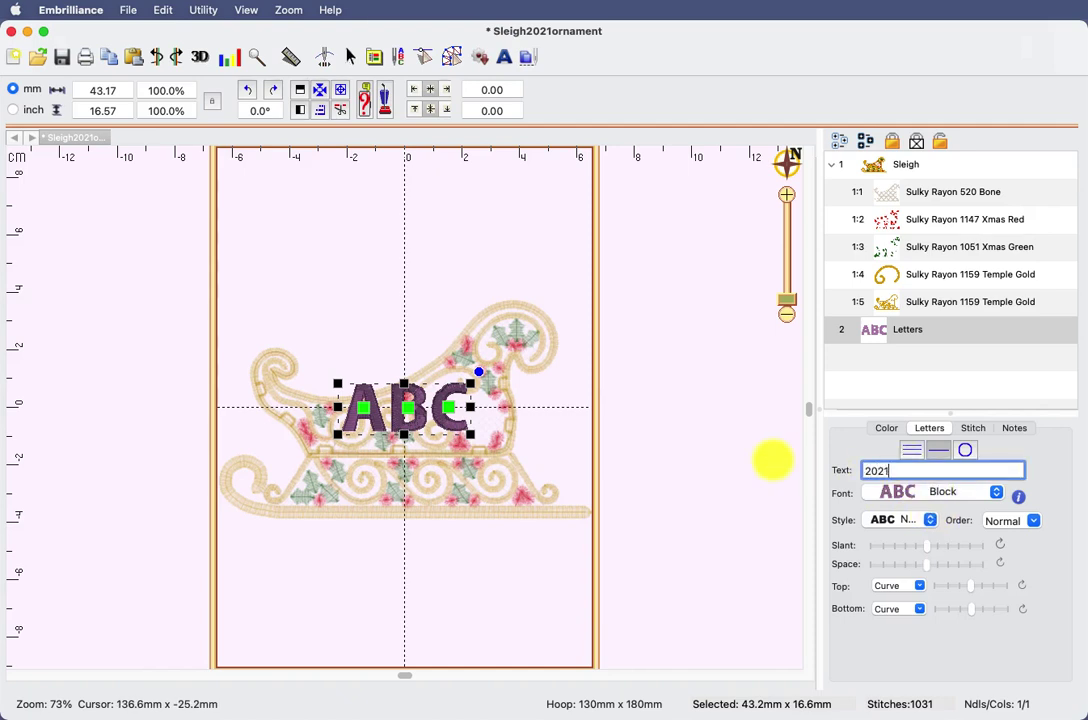
key(Return)
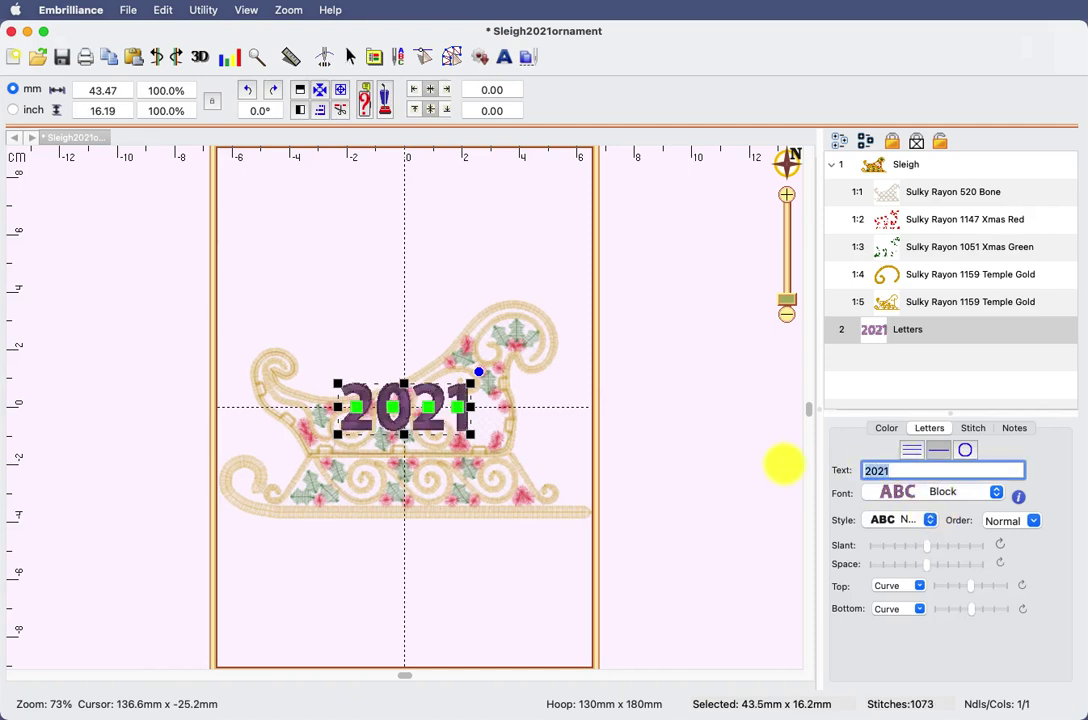
- Set the 2021 lettering's font to Dallas
click(919, 498)
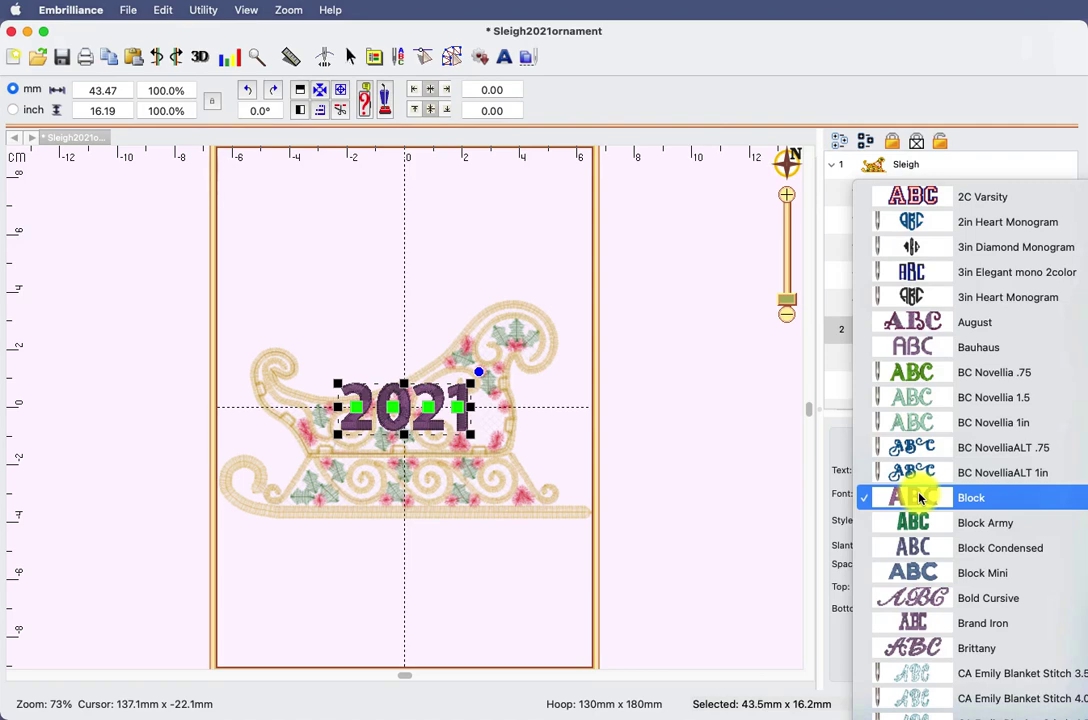
scroll(919, 498, down, 10)
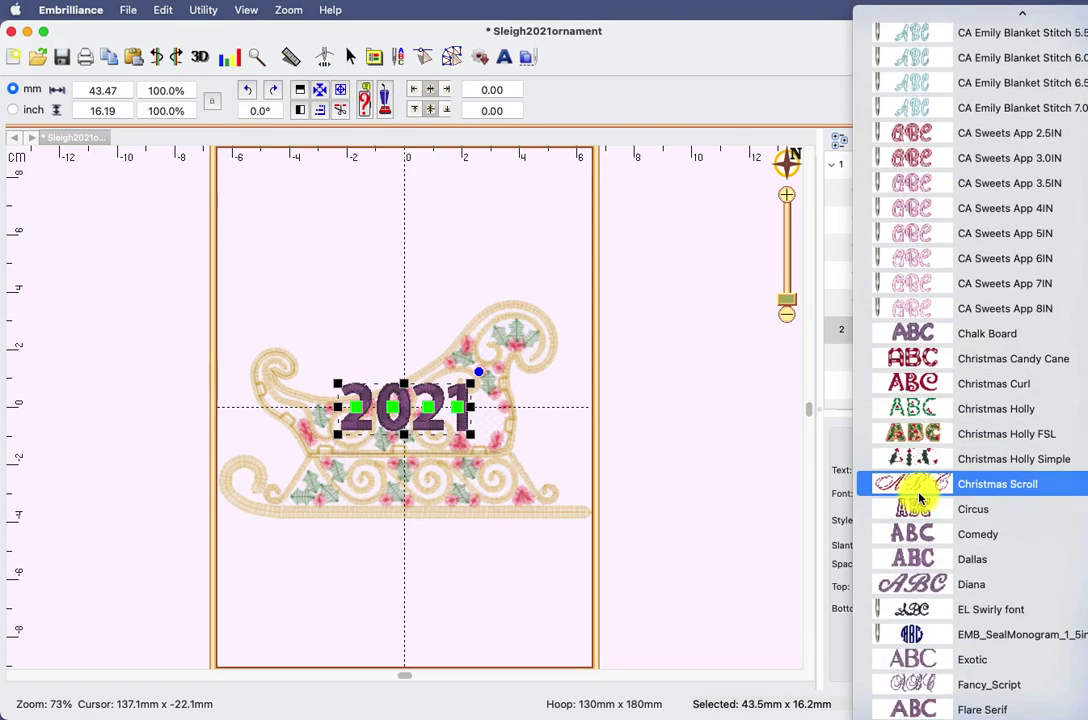
click(922, 566)
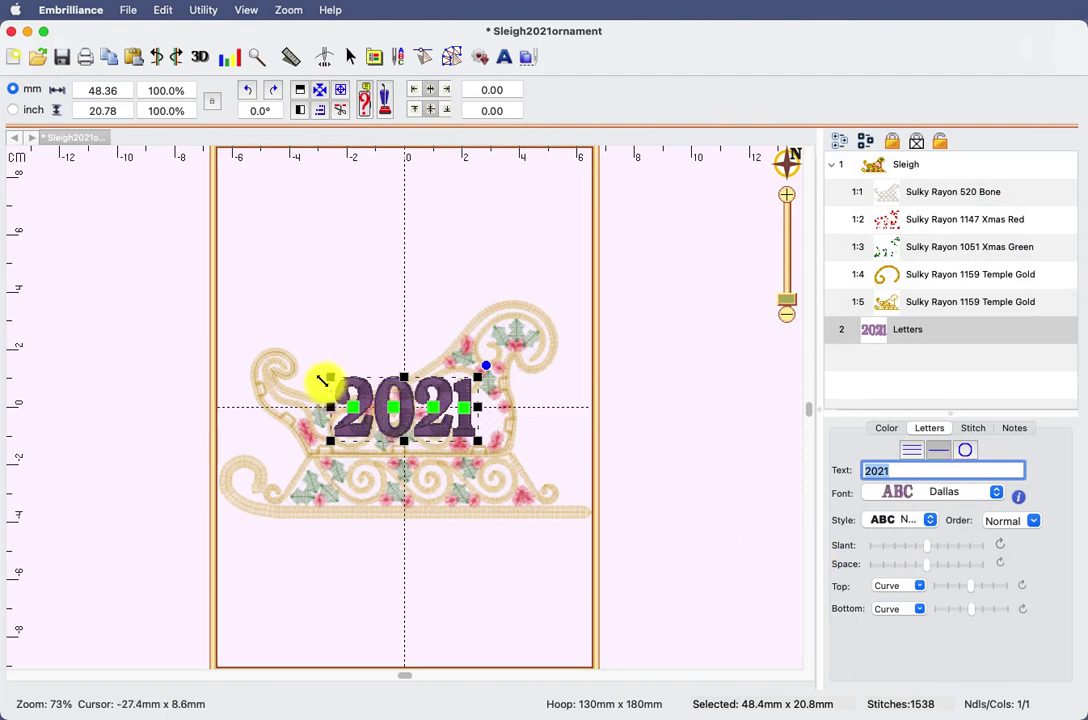
- Shrink the 2021 lettering to roughly three quarters of its size
click(327, 386)
drag(325, 377, 400, 422)
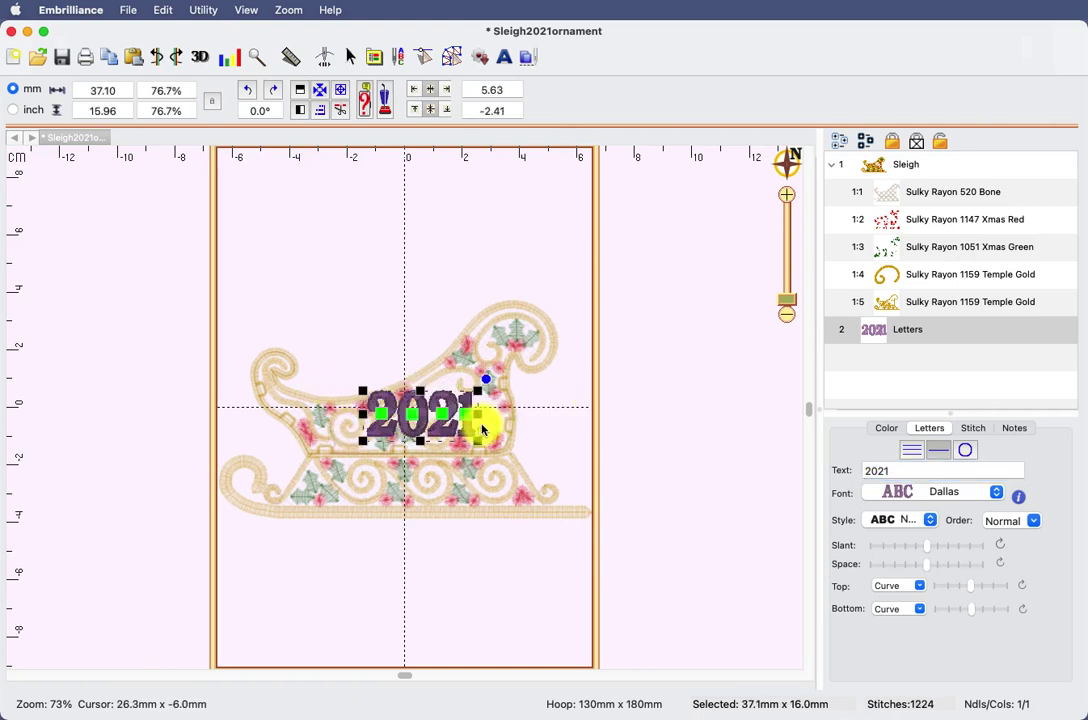
drag(786, 303, 776, 295)
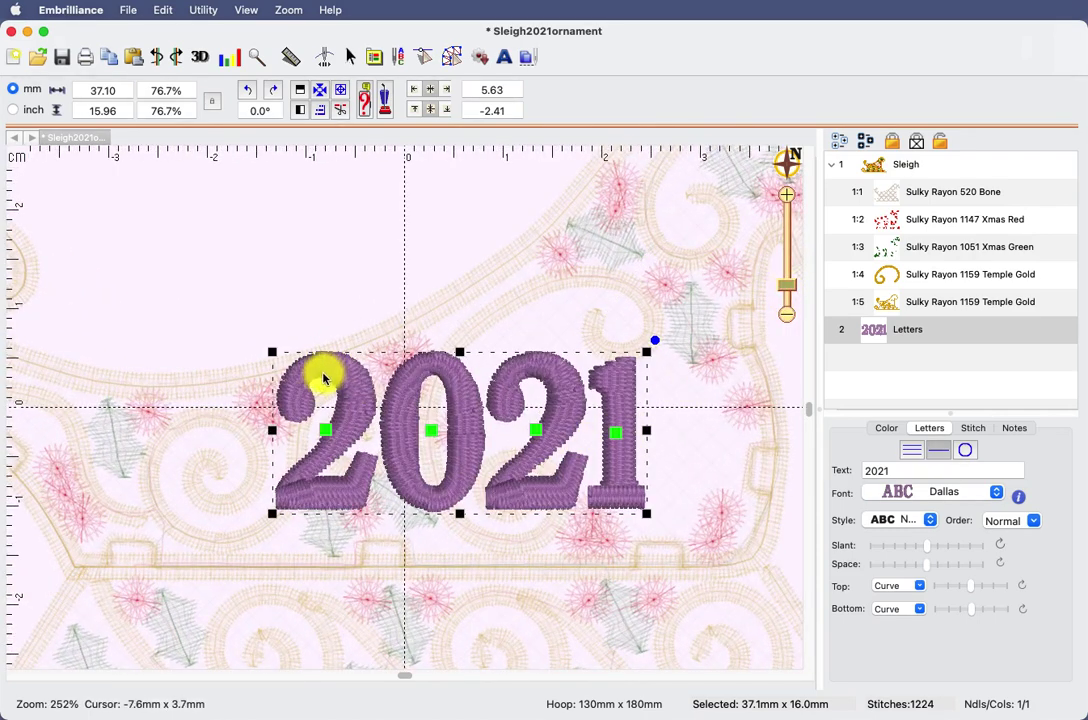
drag(272, 352, 309, 378)
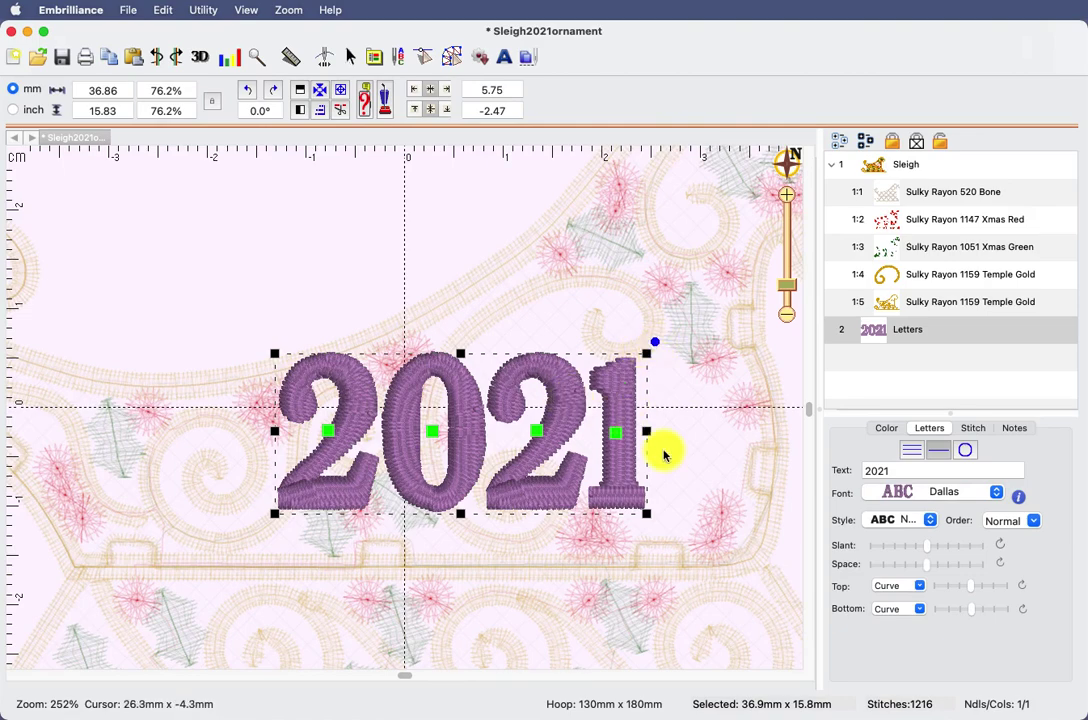
- Tilt the lettering about 25° clockwise and move it up and right inside the sleigh
drag(655, 343, 658, 433)
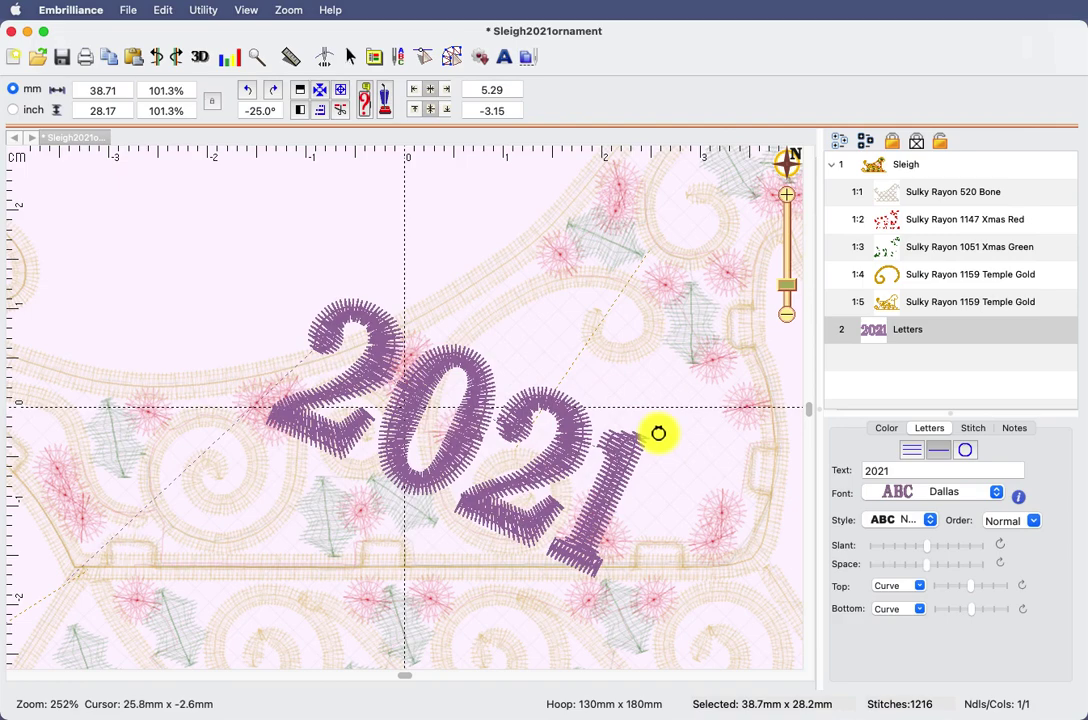
drag(583, 457, 664, 424)
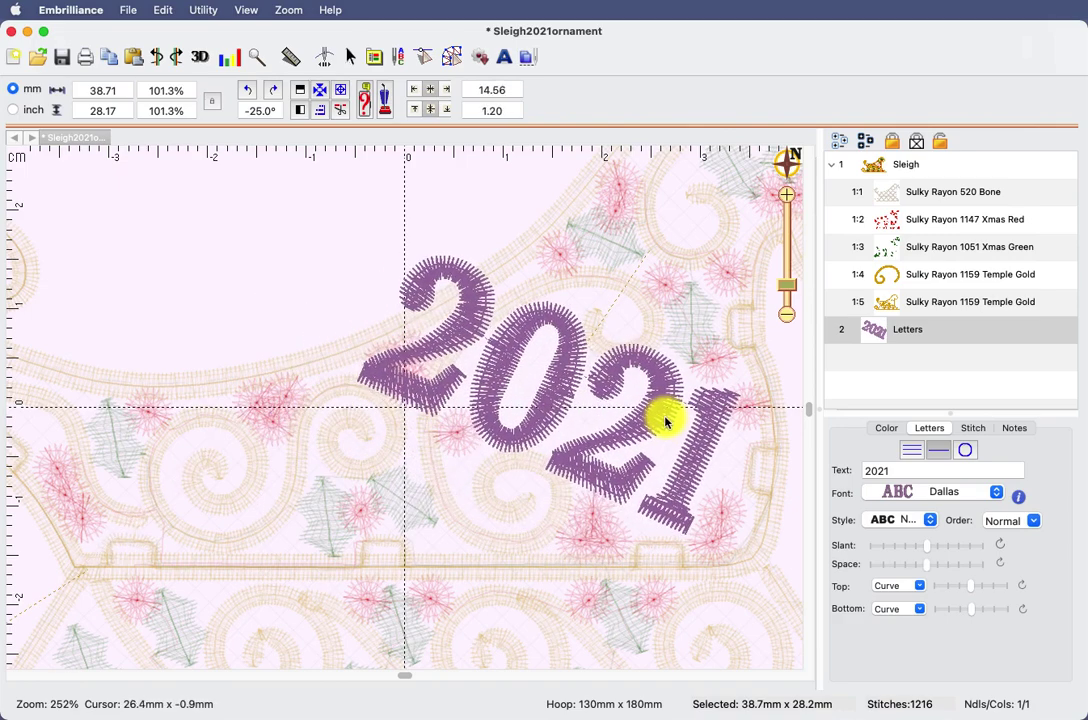
key(Escape)
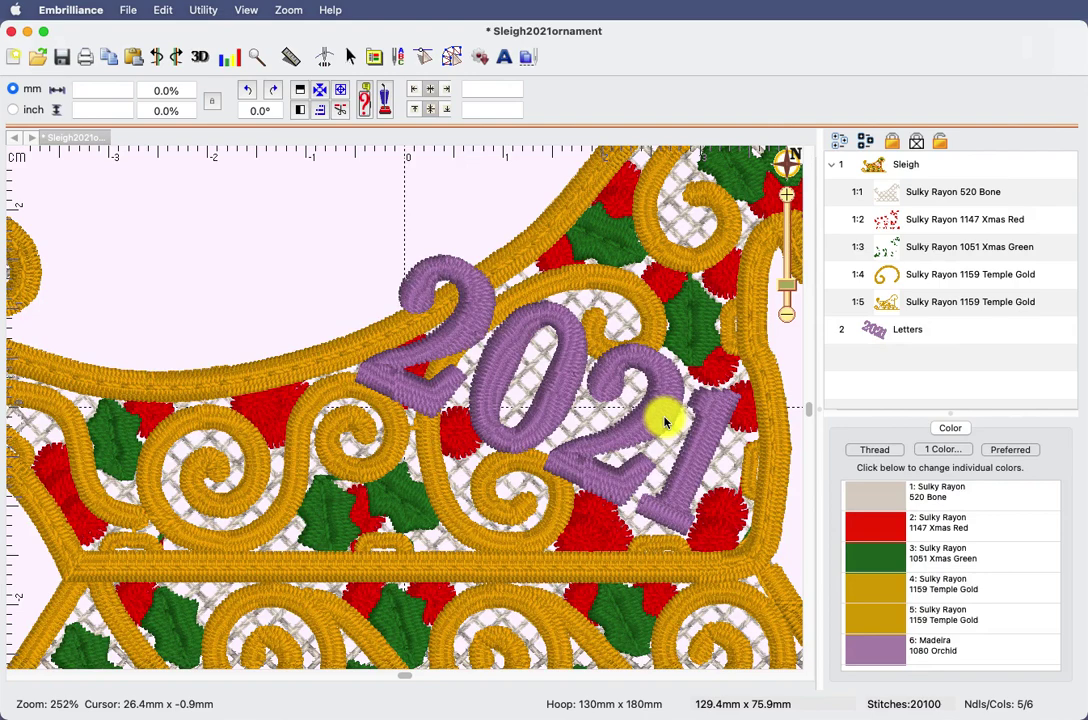
- Set the 2021 lettering's width to 30 mm and shift it right and down
click(664, 422)
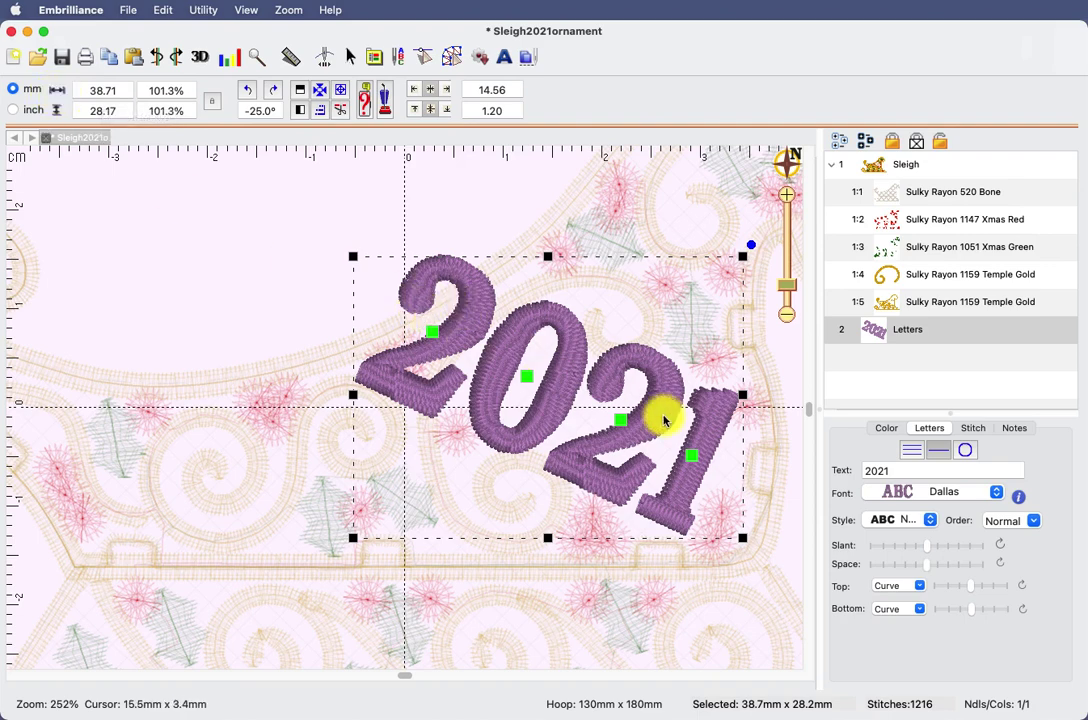
click(97, 92)
text(30)
key(Return)
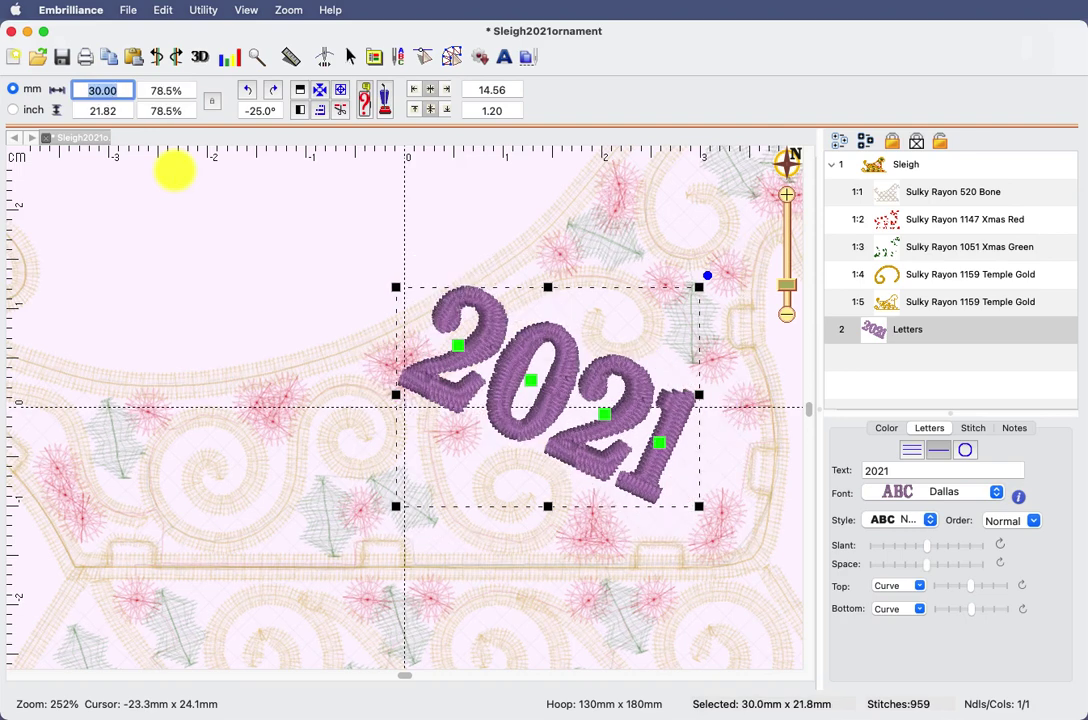
drag(634, 483, 687, 503)
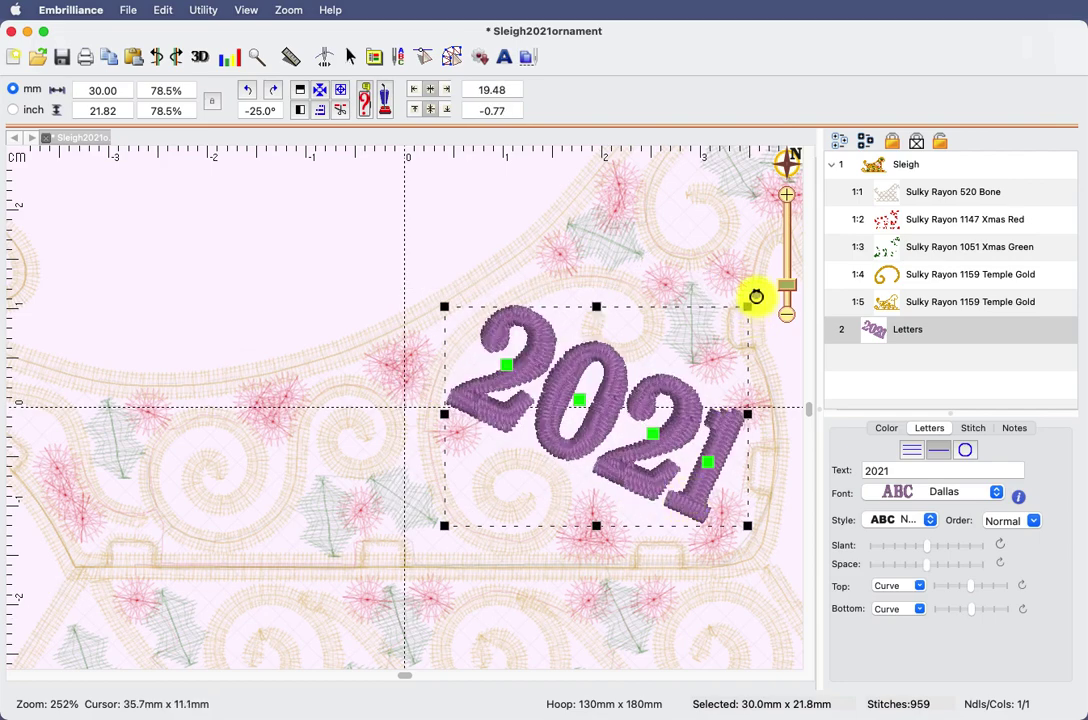
- Tilt the lettering to about -31.5°, narrow it to 25 mm, and nudge it up-left
drag(760, 297, 767, 313)
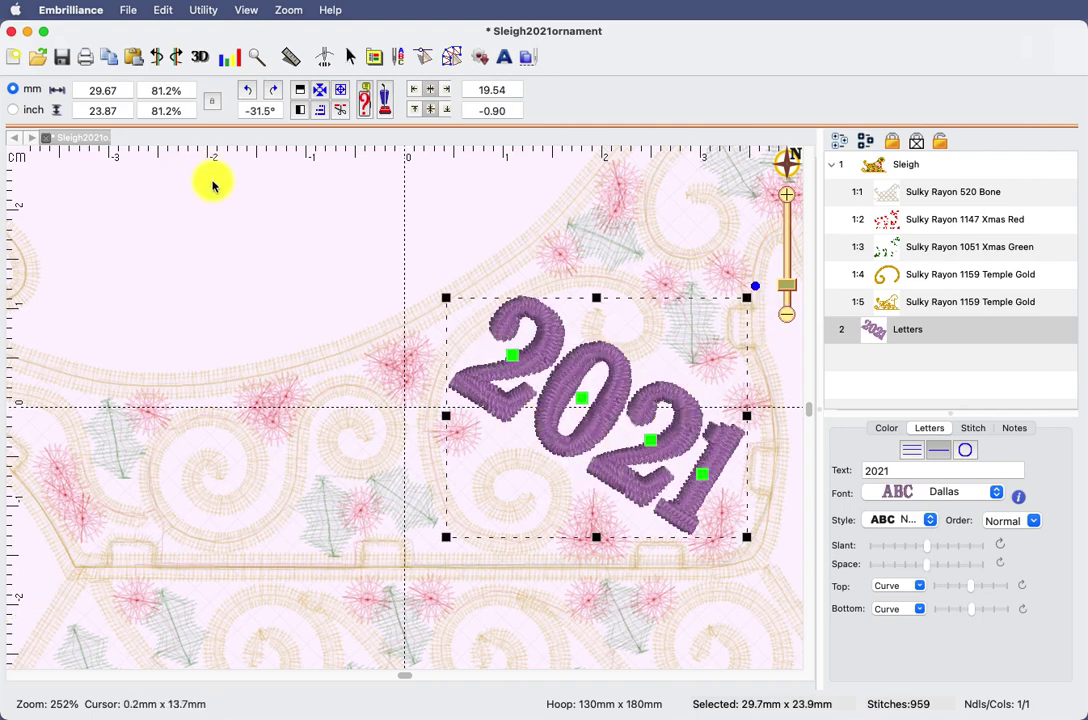
double_click(102, 90)
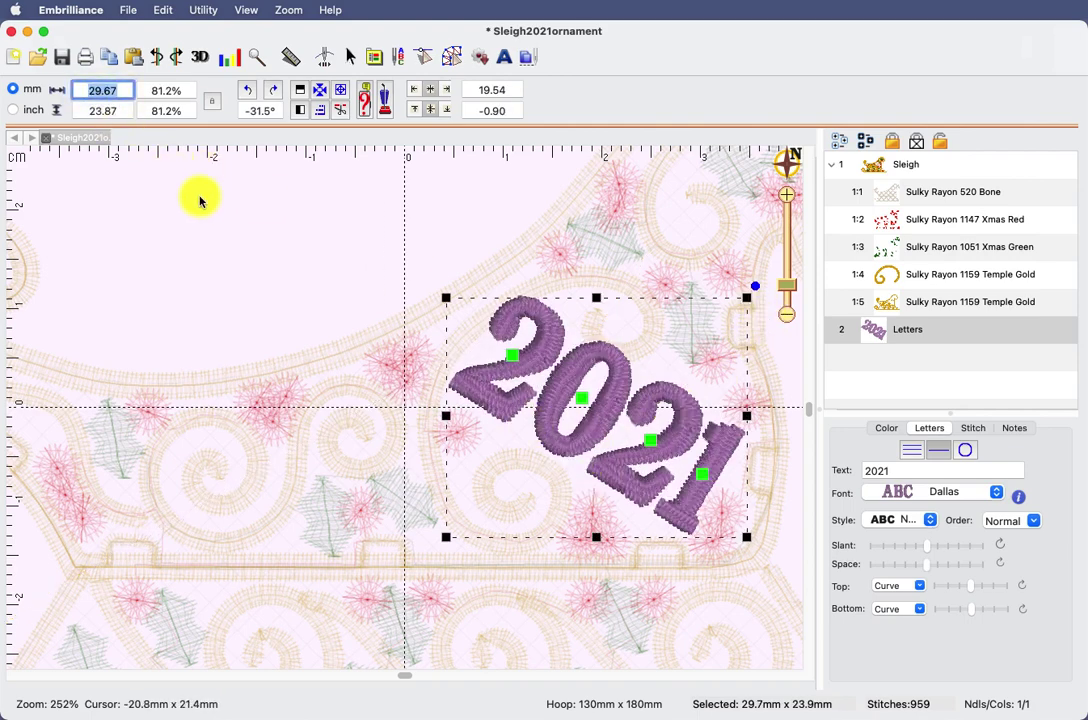
text(25)
key(Return)
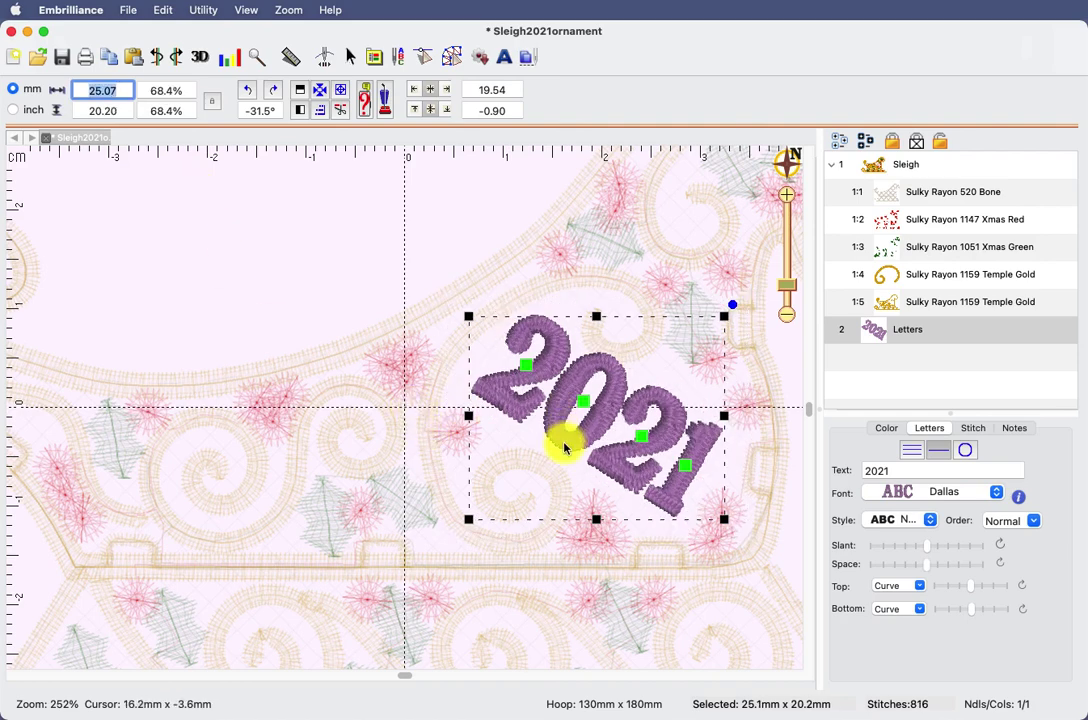
mouse_move(565, 448)
mouse_down()
mouse_move(549, 452)
mouse_move(558, 456)
mouse_up()
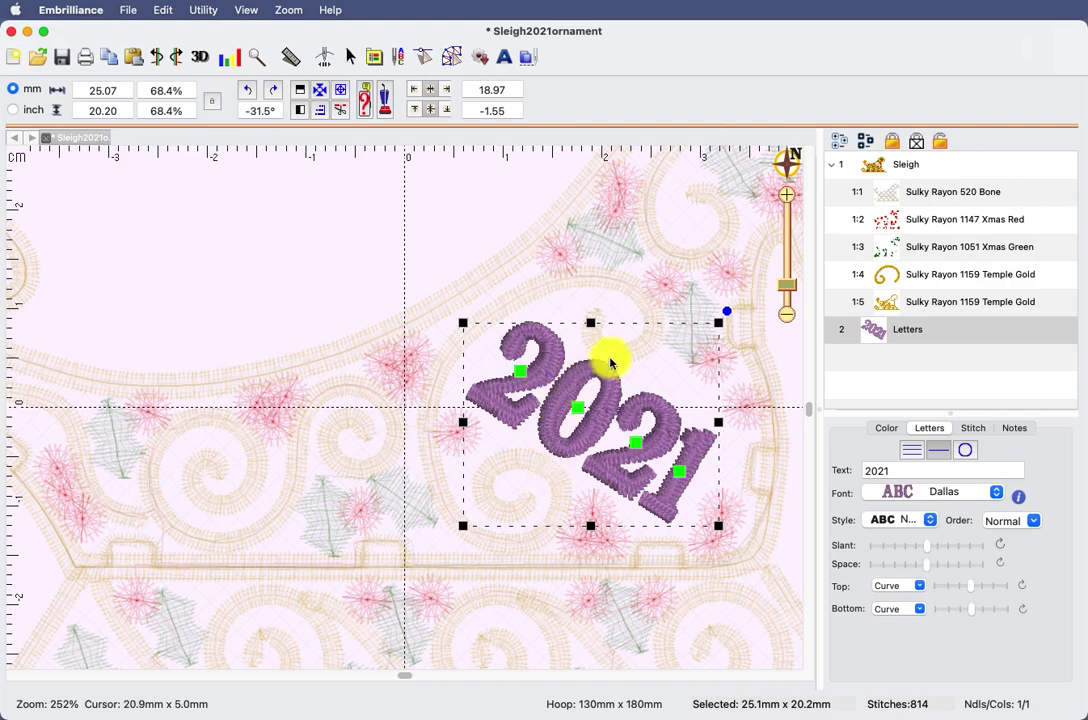
- Nudge the 2021 lettering slightly down, tilt it to -35°, and deselect to preview
drag(612, 413, 607, 416)
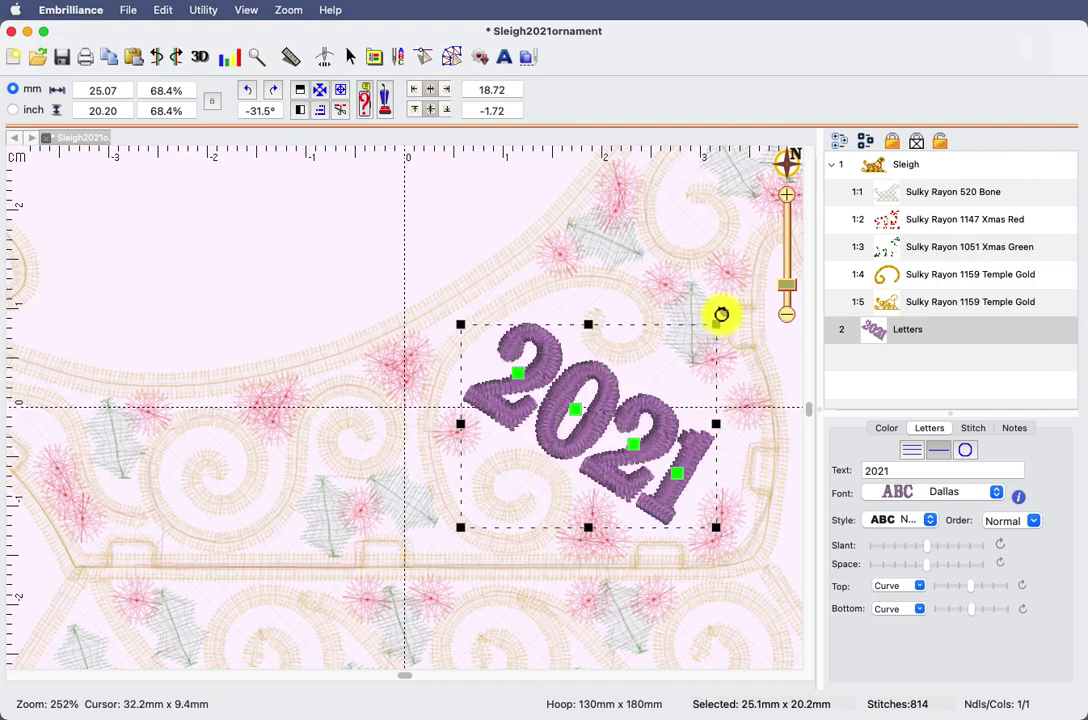
drag(720, 323, 721, 316)
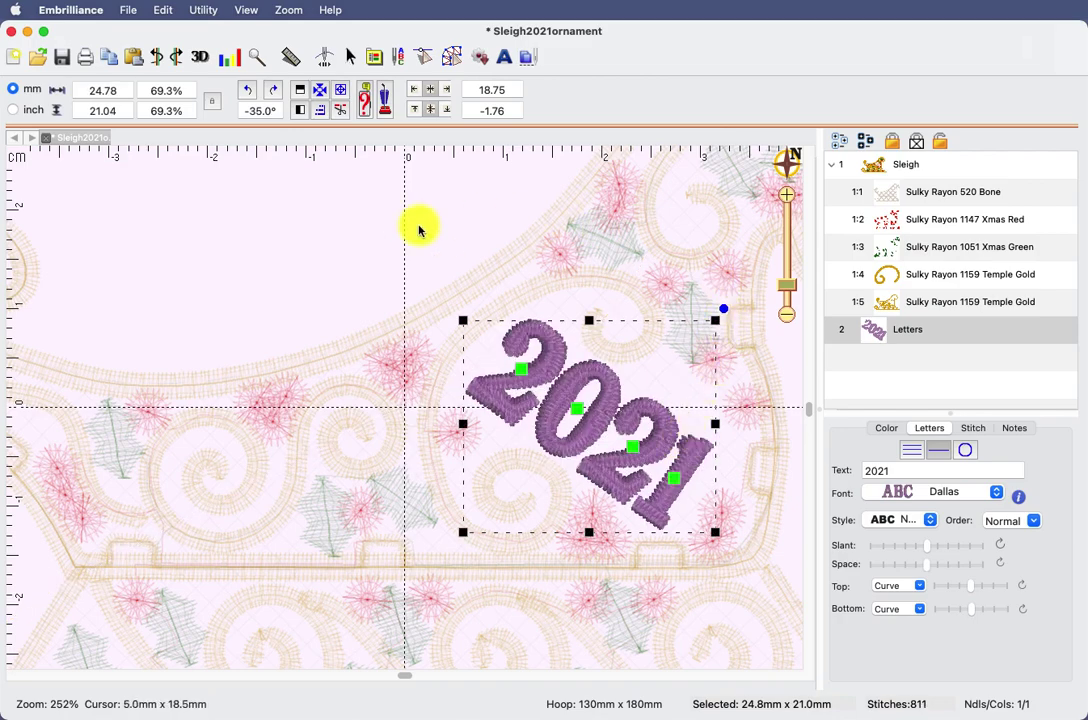
click(427, 263)
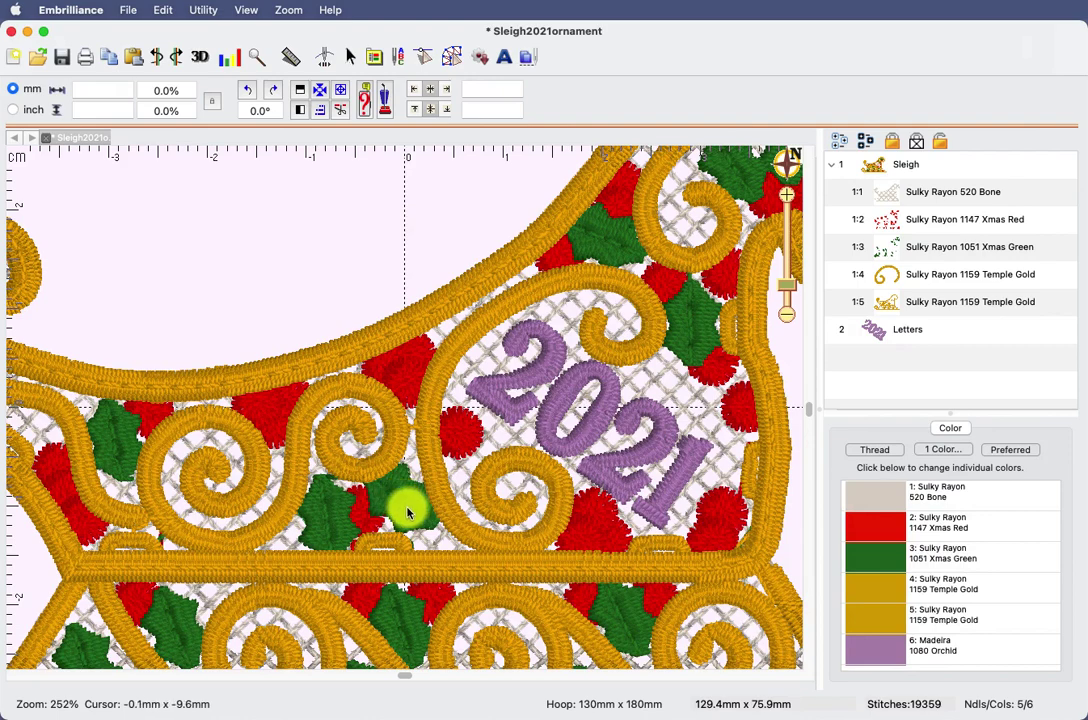
- Recolour the 2021 lettering from Orchid to Sulky Rayon 1051 Xmas Green from the used-threads palette
click(869, 334)
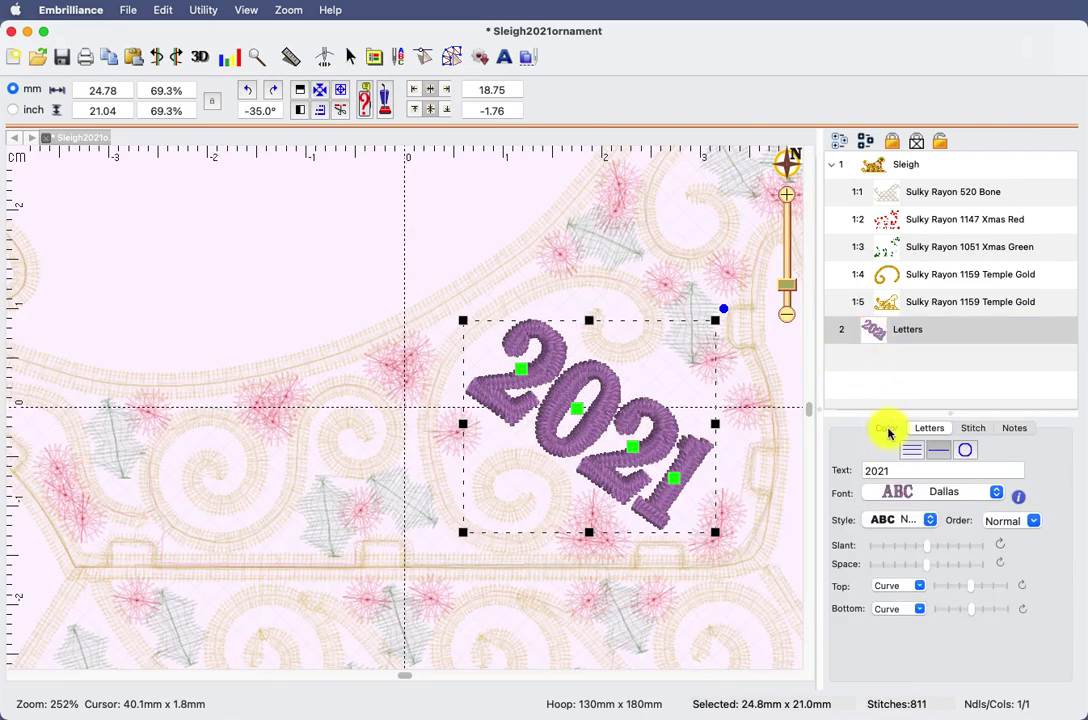
click(886, 429)
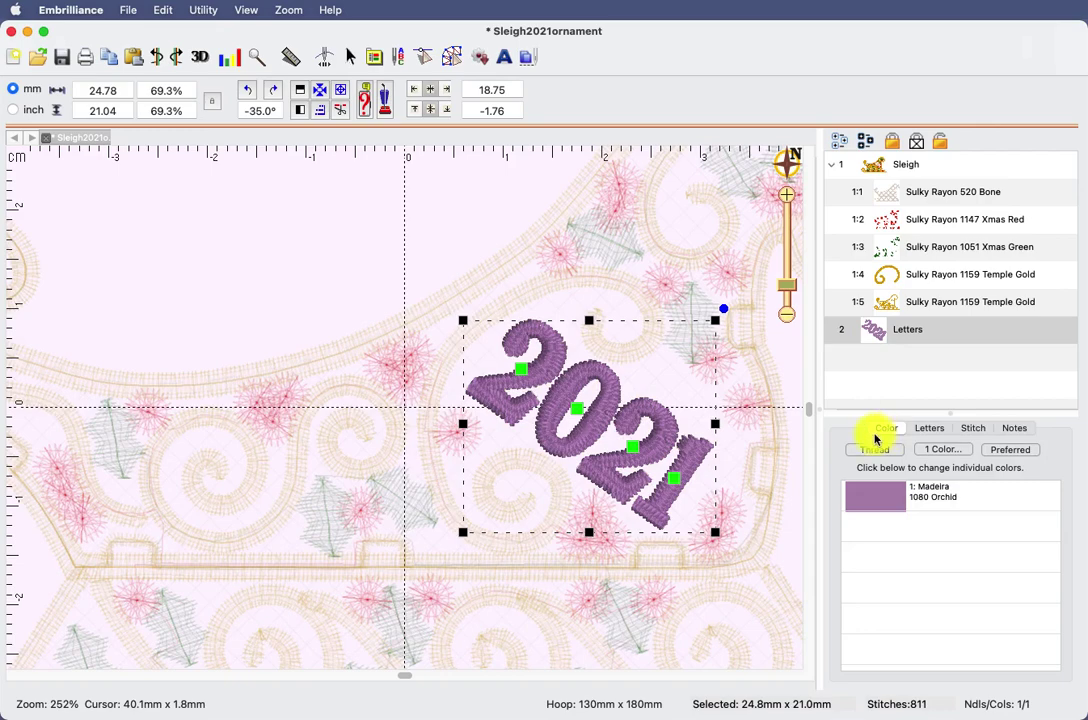
double_click(895, 500)
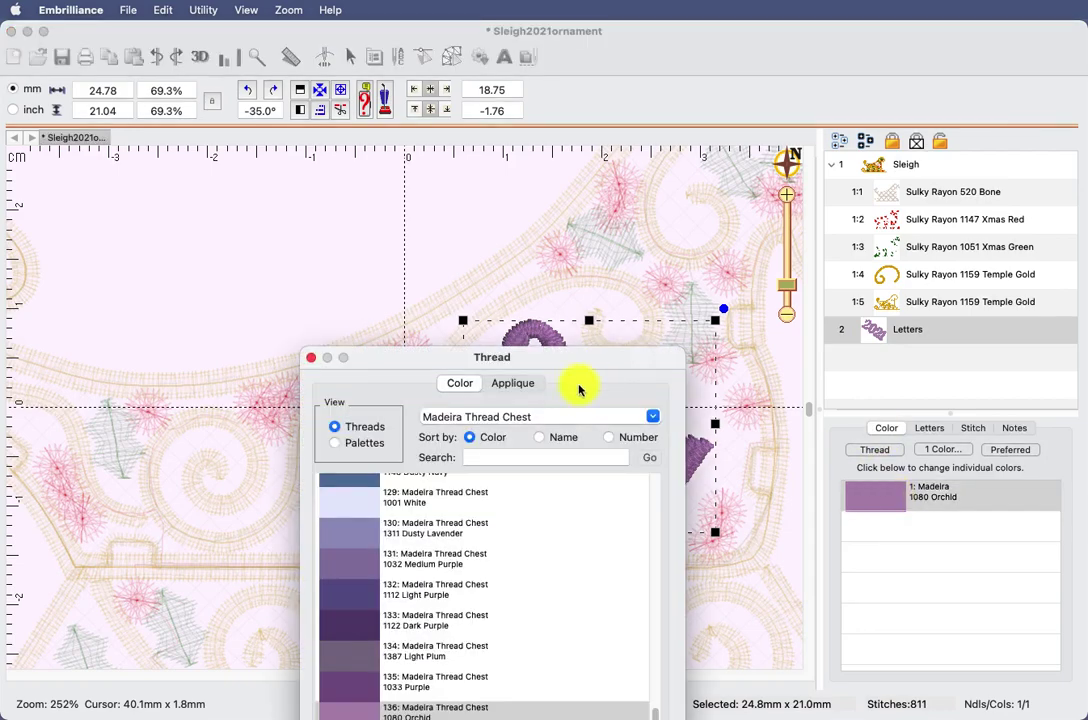
drag(563, 357, 575, 175)
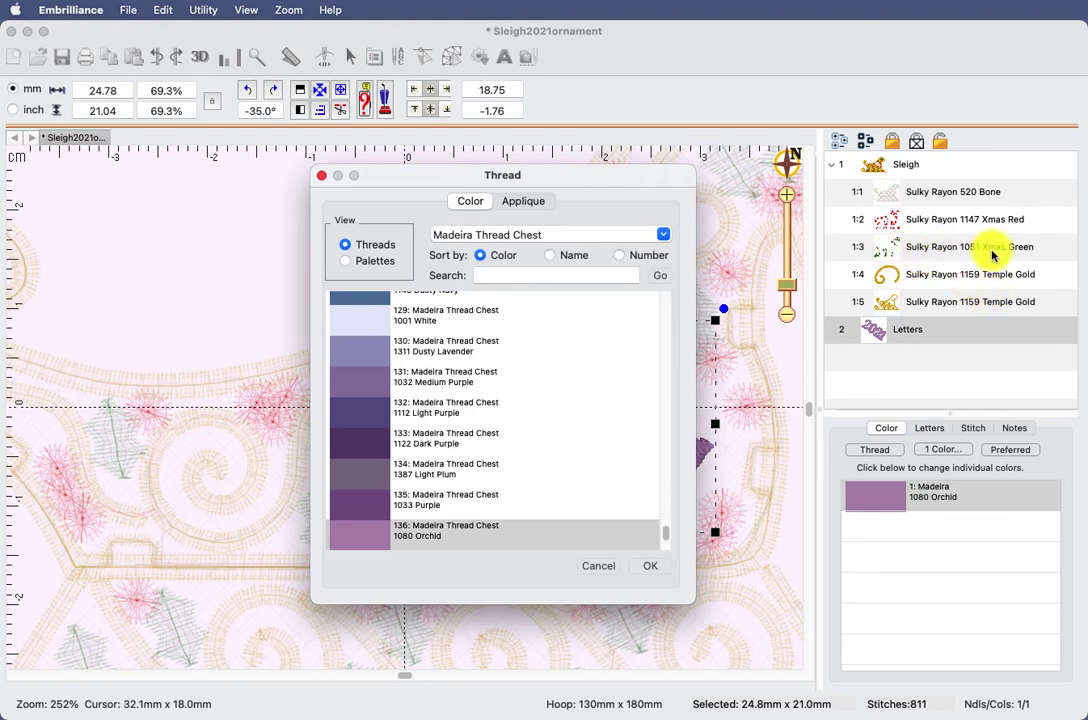
click(345, 261)
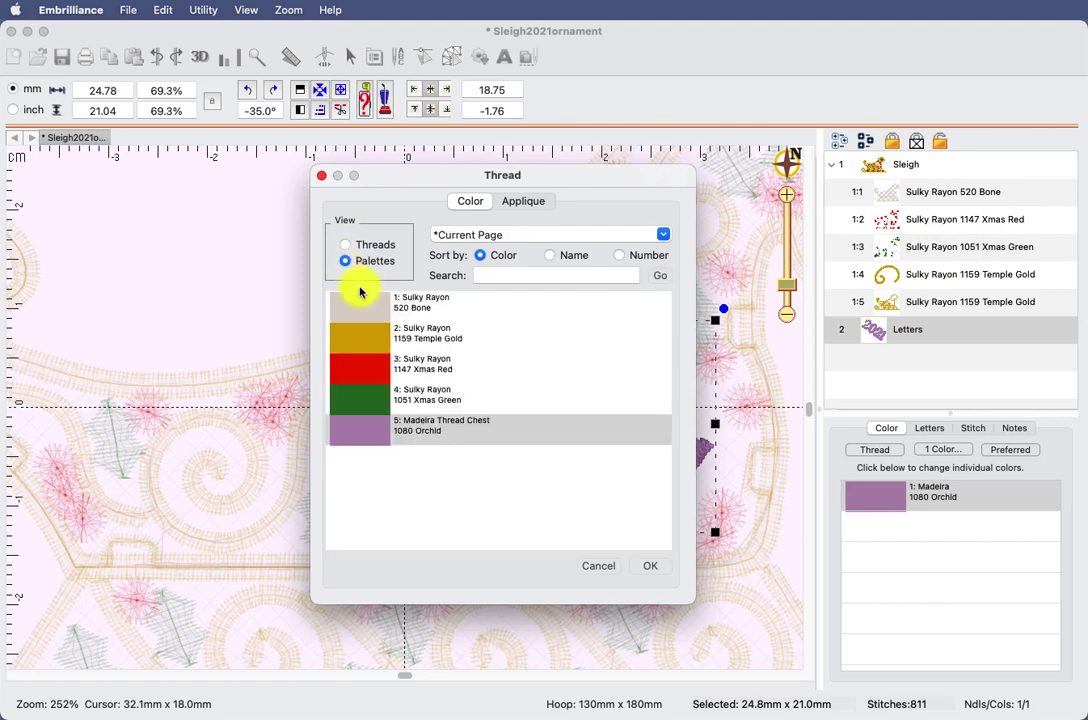
click(372, 408)
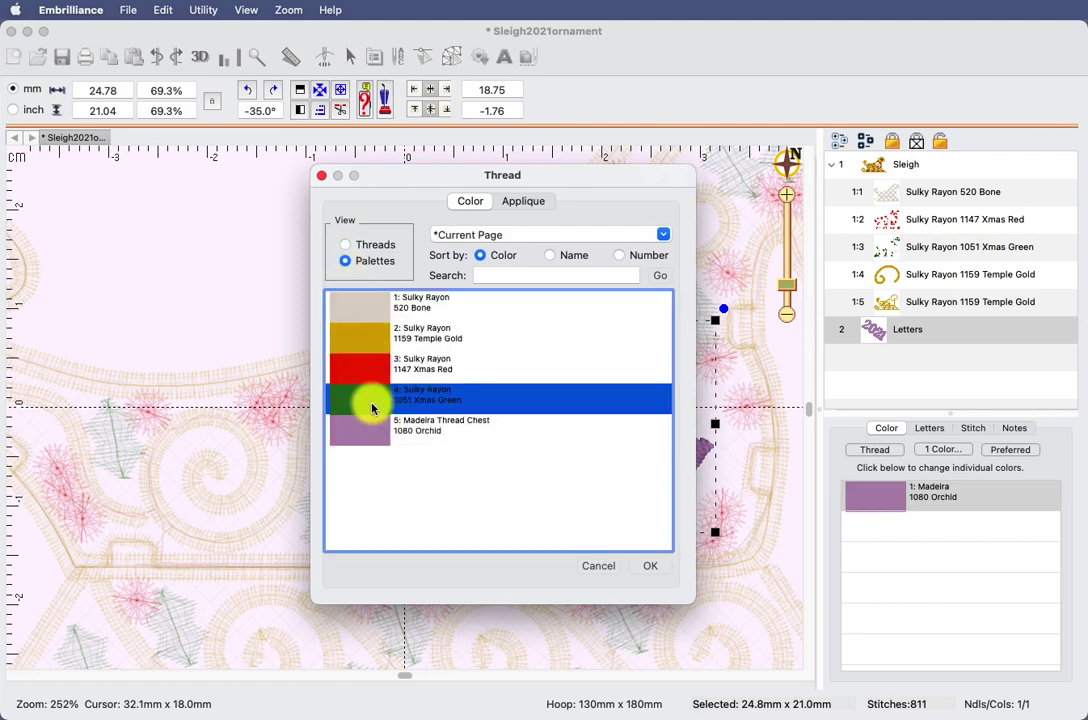
click(655, 567)
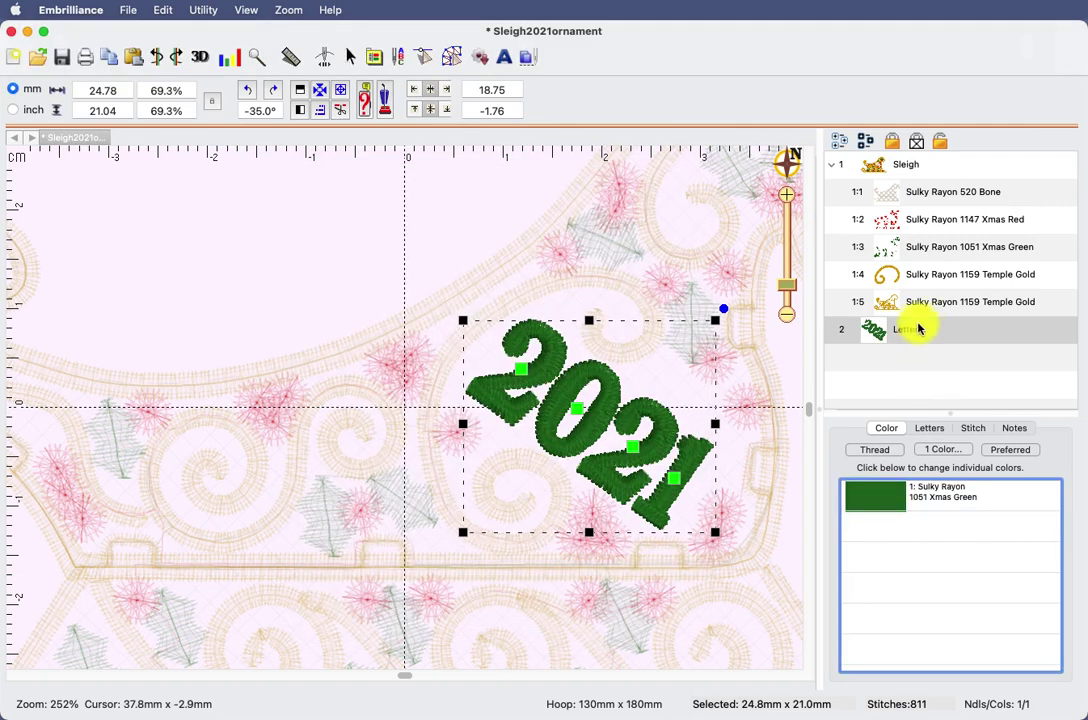
click(357, 206)
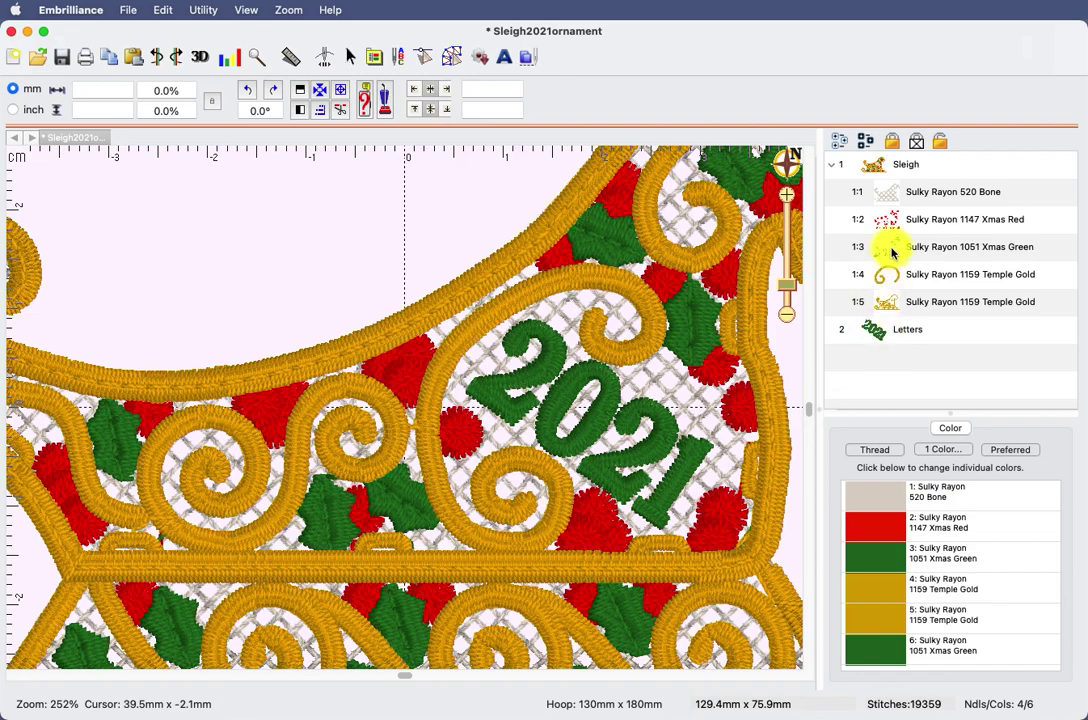
- Move the Letters layer between items 1:3 and 1:4 so 2021 stitches before the gold
click(876, 336)
drag(876, 342, 880, 272)
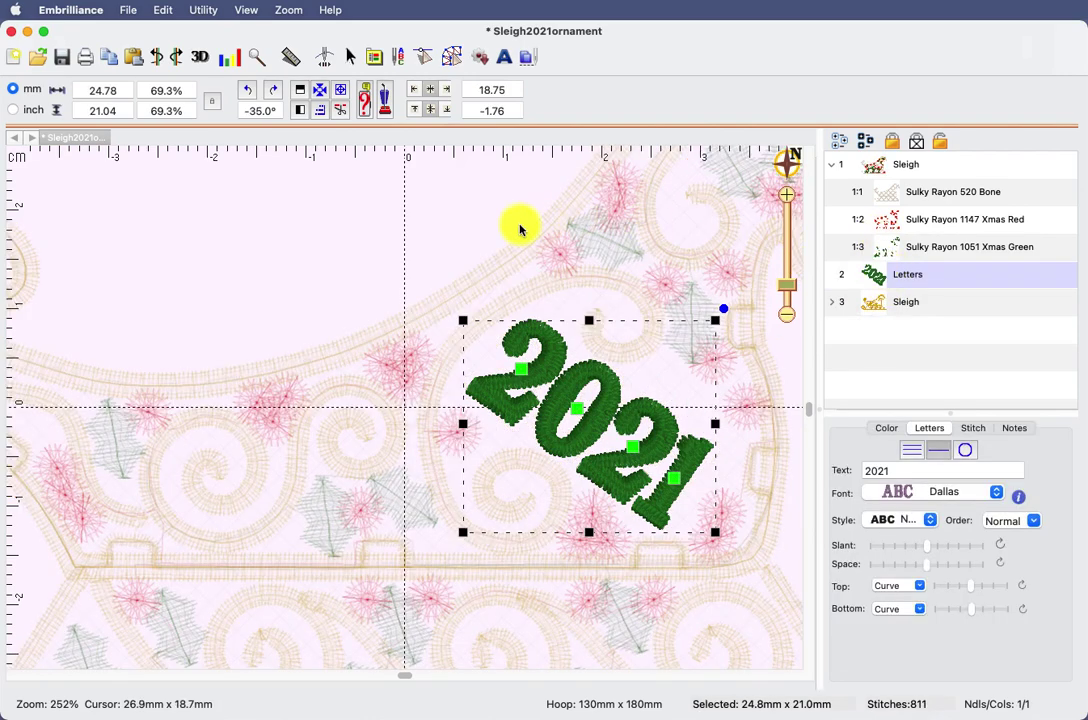
click(465, 228)
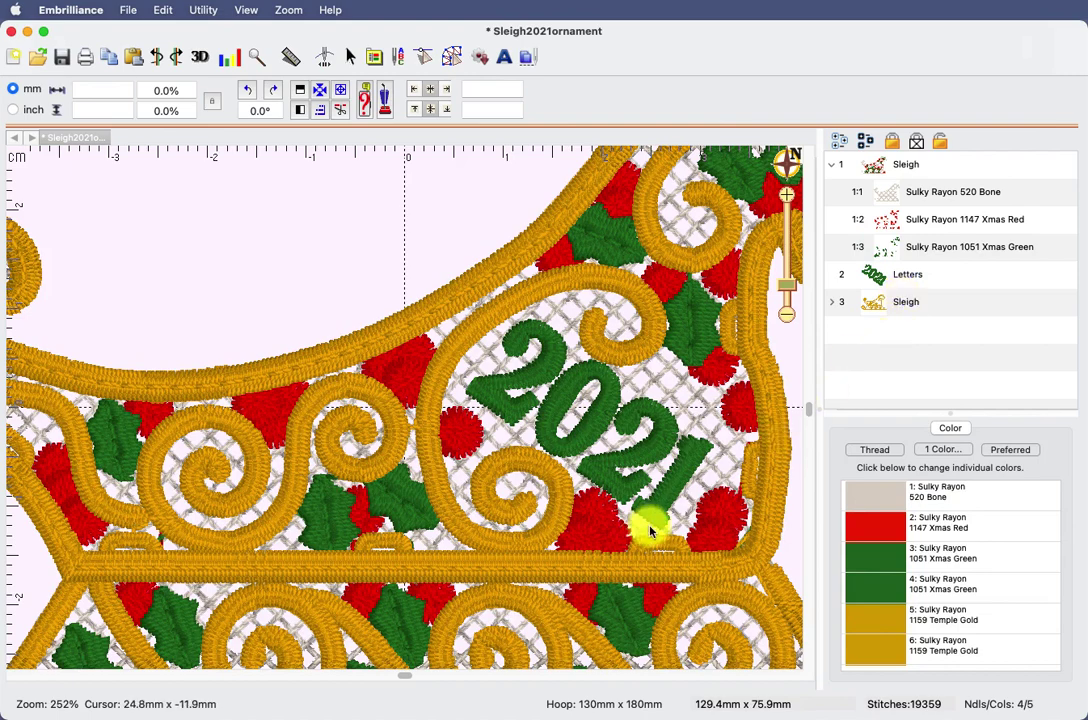
- Ease the 2021 lettering's tilt back to about -31.8°
click(667, 493)
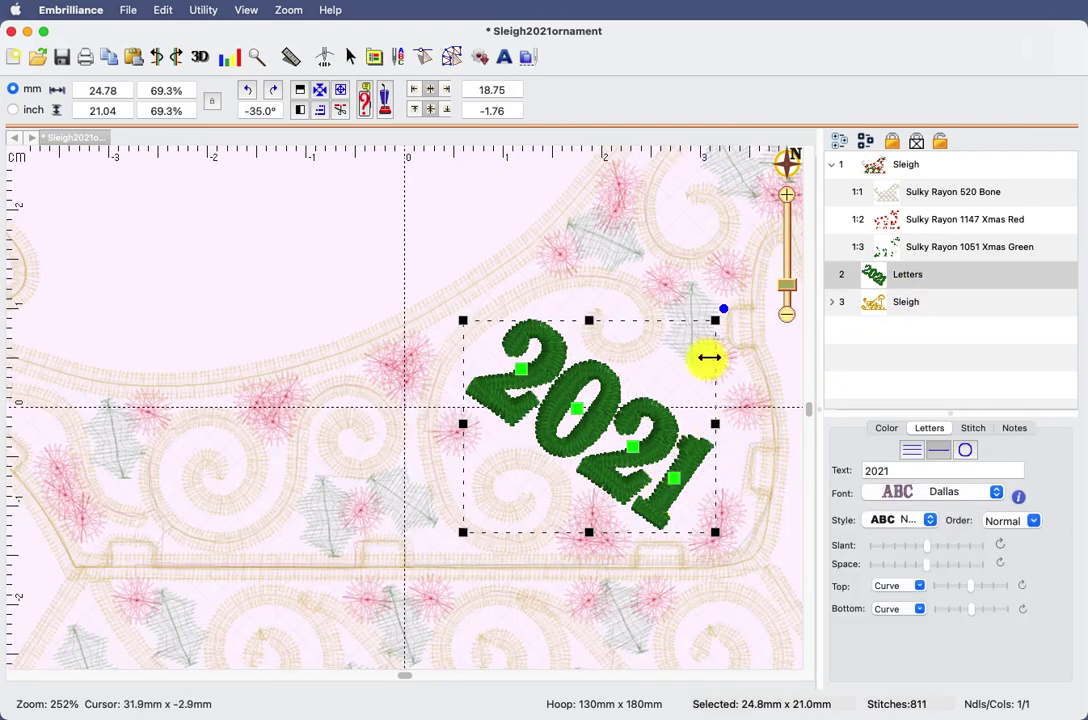
drag(724, 306, 720, 300)
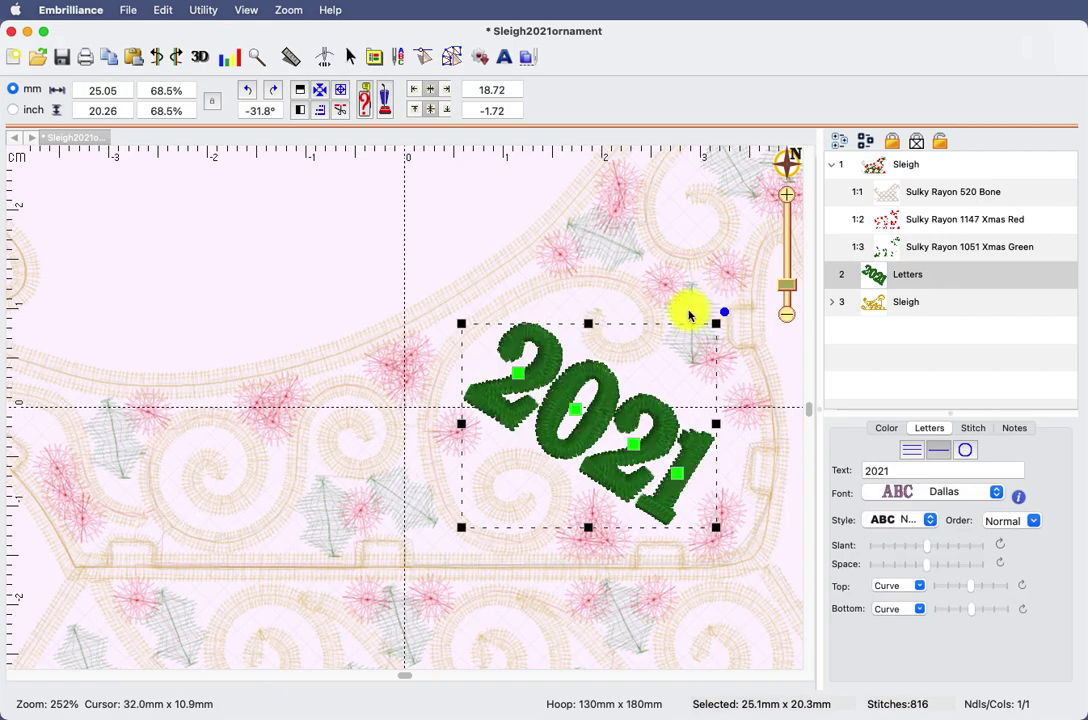
click(284, 255)
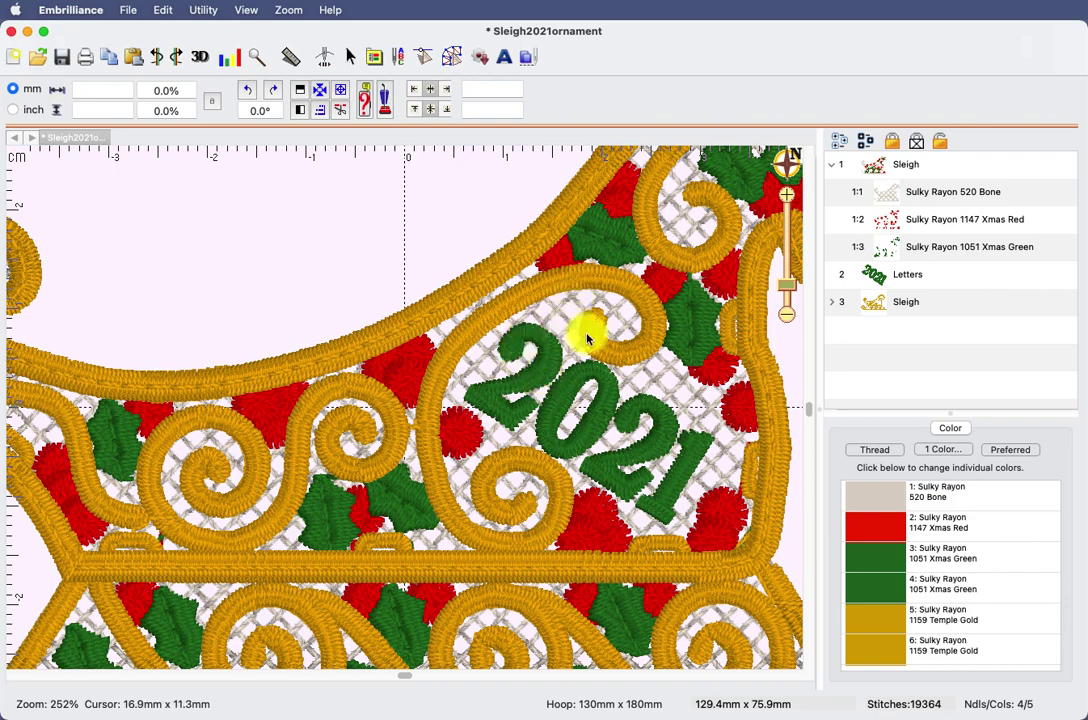
- Check both Edge Run and Satin underlay for the 2021 Letters object
click(661, 417)
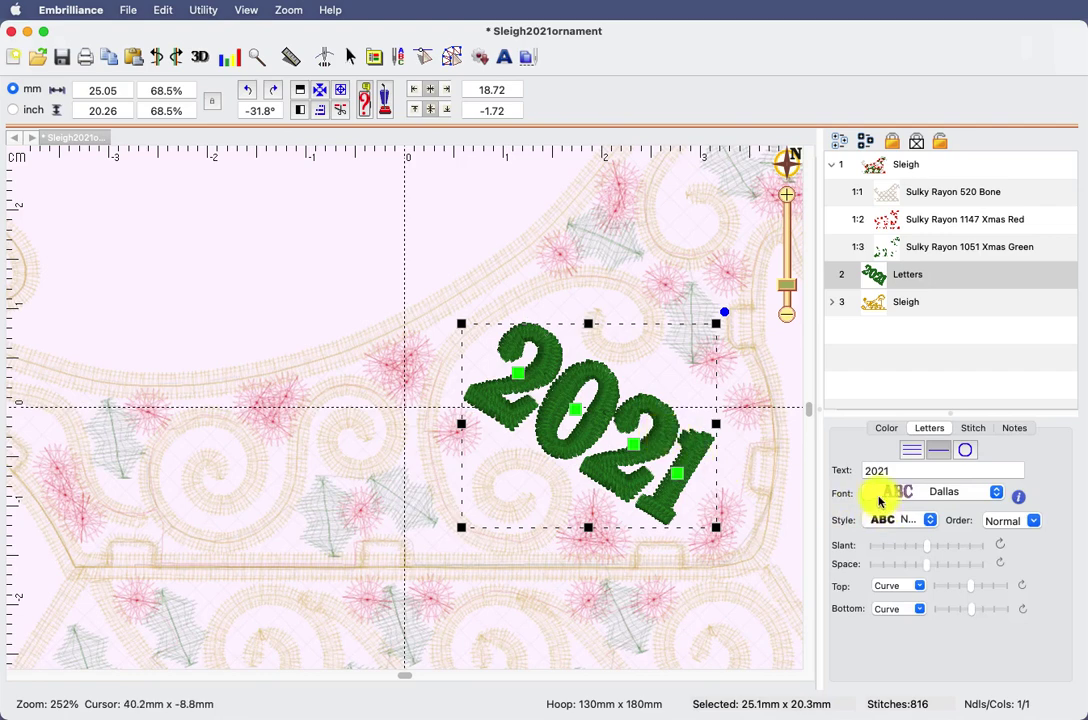
click(973, 428)
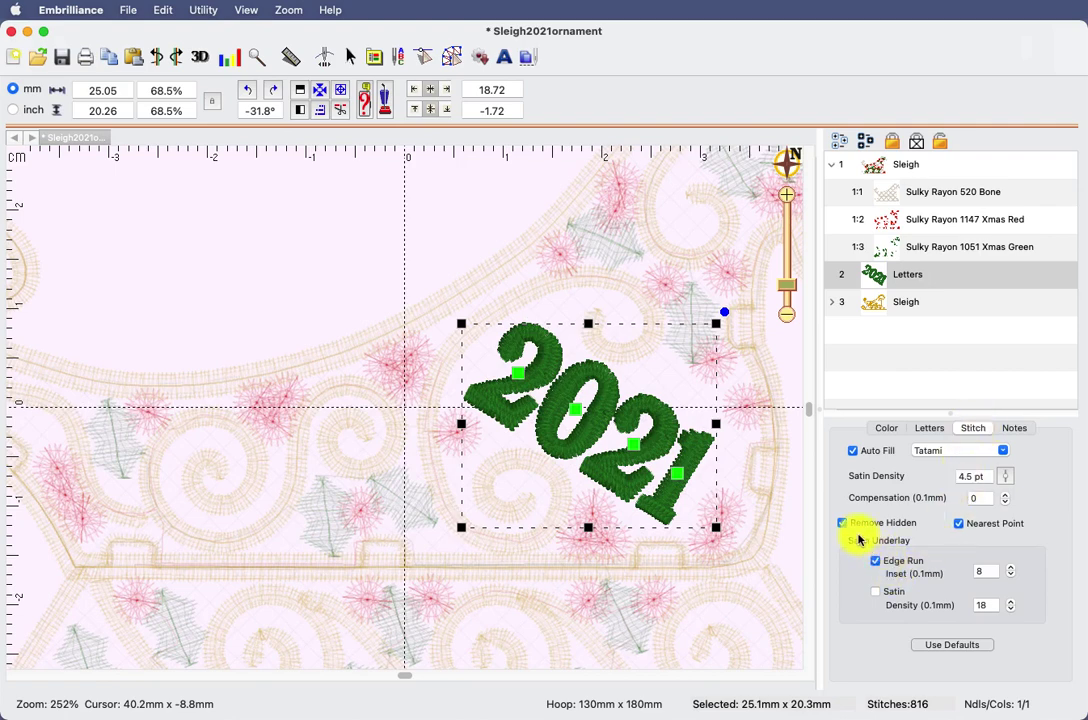
click(877, 561)
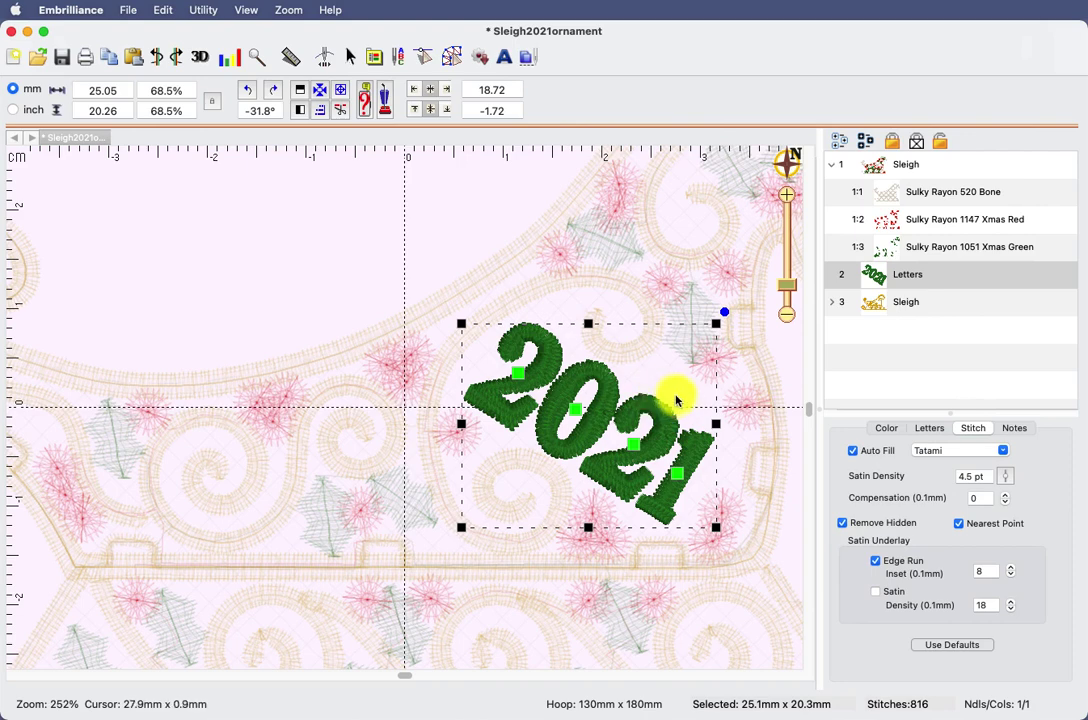
click(876, 566)
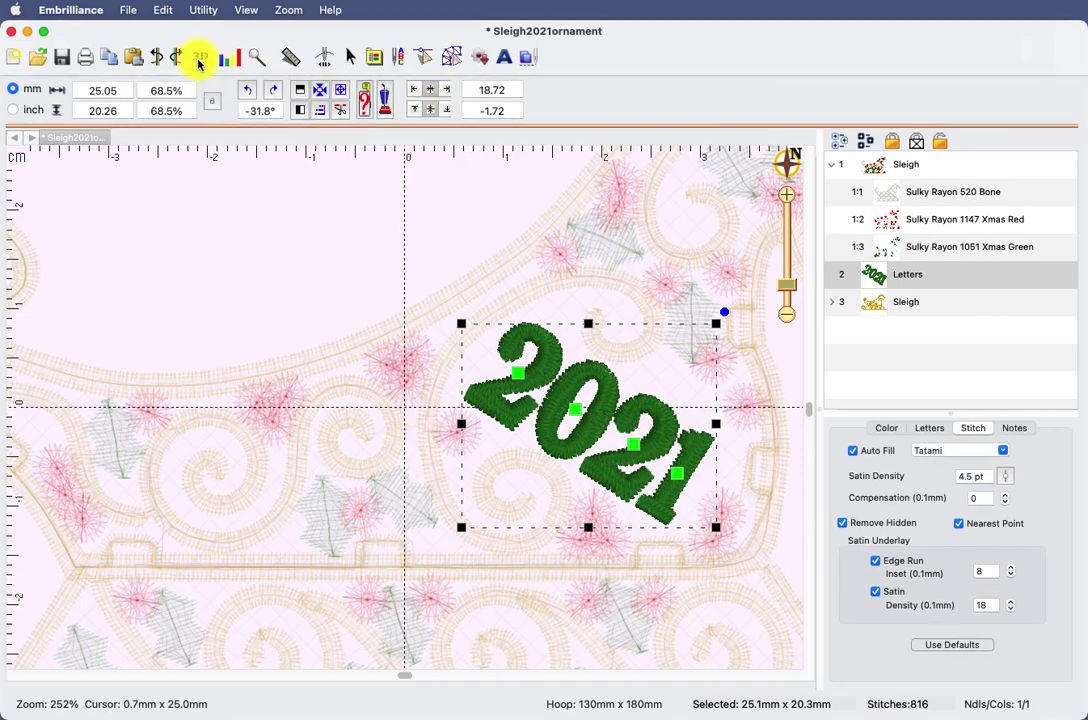
- Switch to flat stitch view, zoom in on 2021, and toggle satin underlay off and on
click(199, 60)
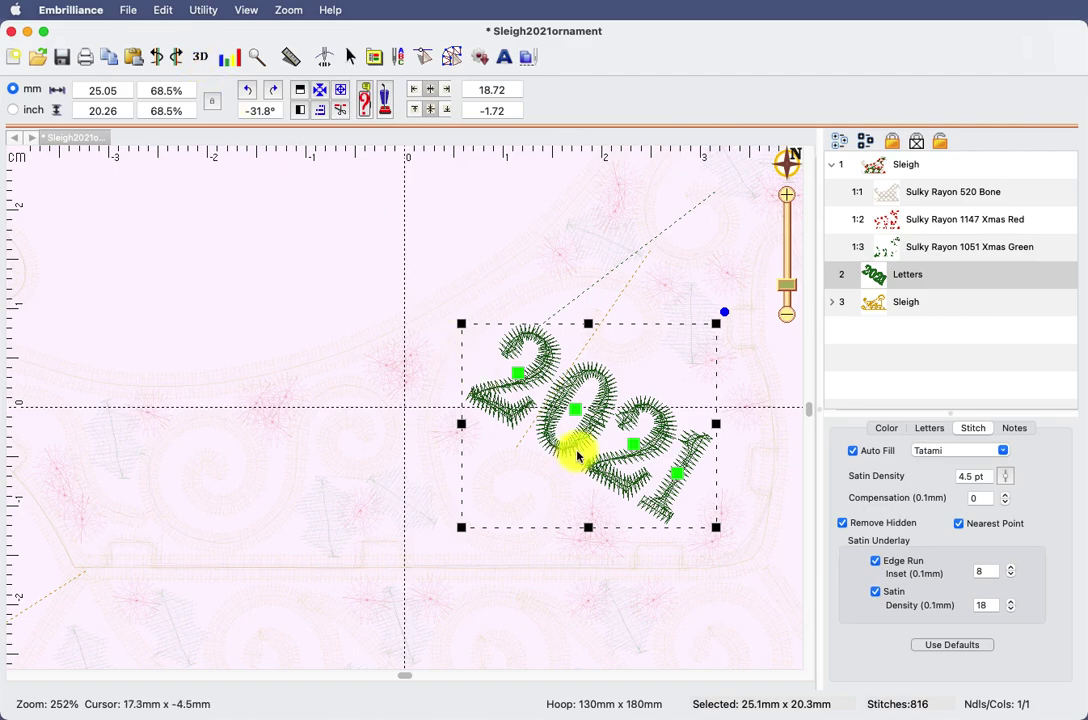
drag(784, 290, 786, 257)
drag(745, 384, 430, 334)
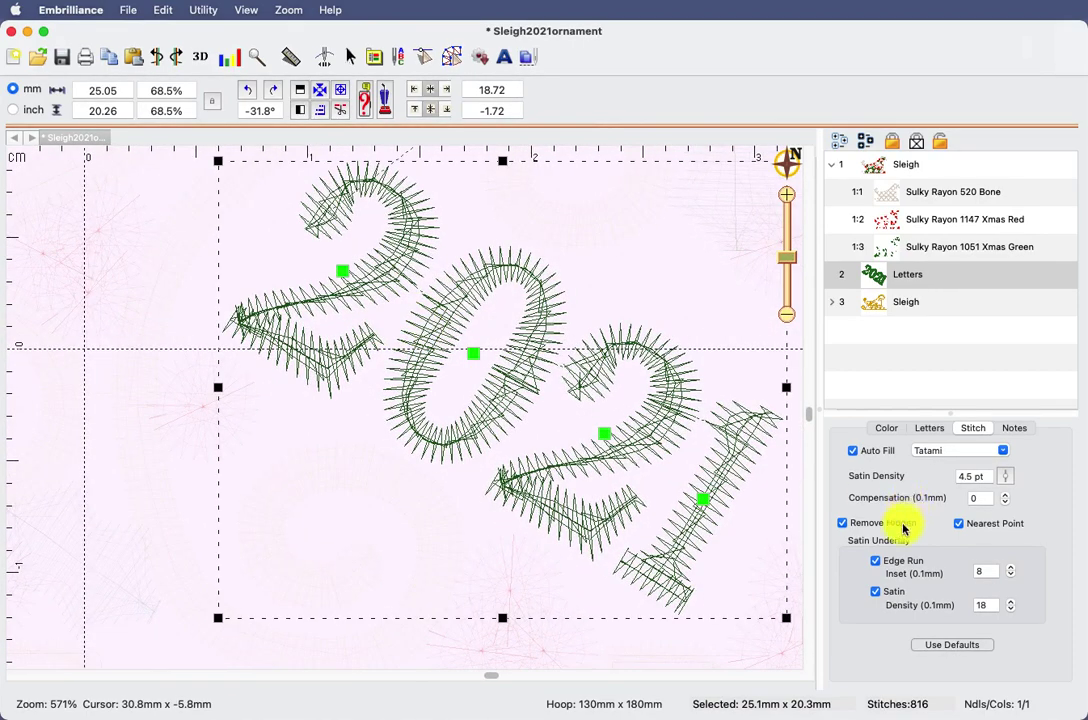
click(876, 592)
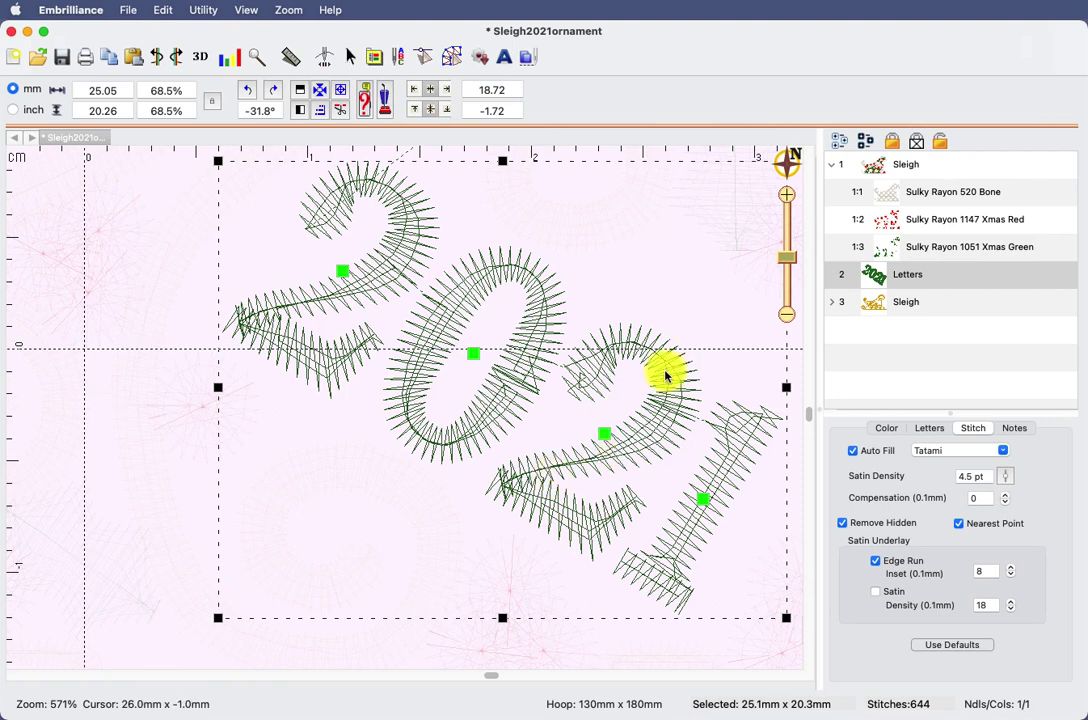
click(876, 592)
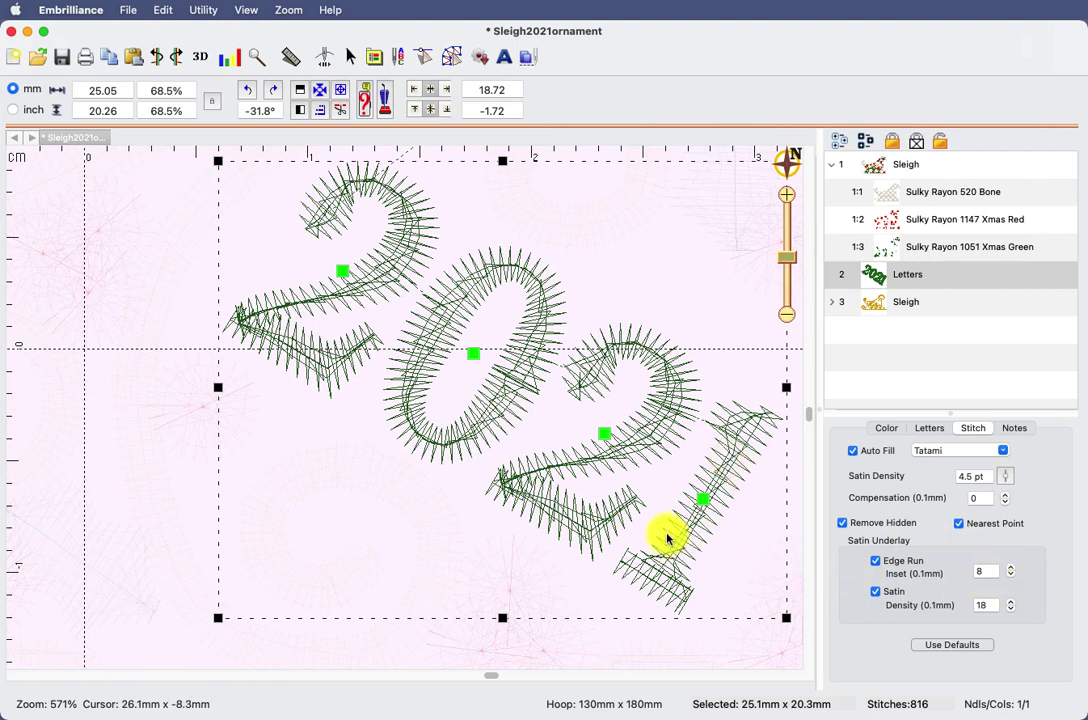
- Lower the lettering's edge-run underlay inset from 8 to 5
click(1011, 580)
click(1011, 580)
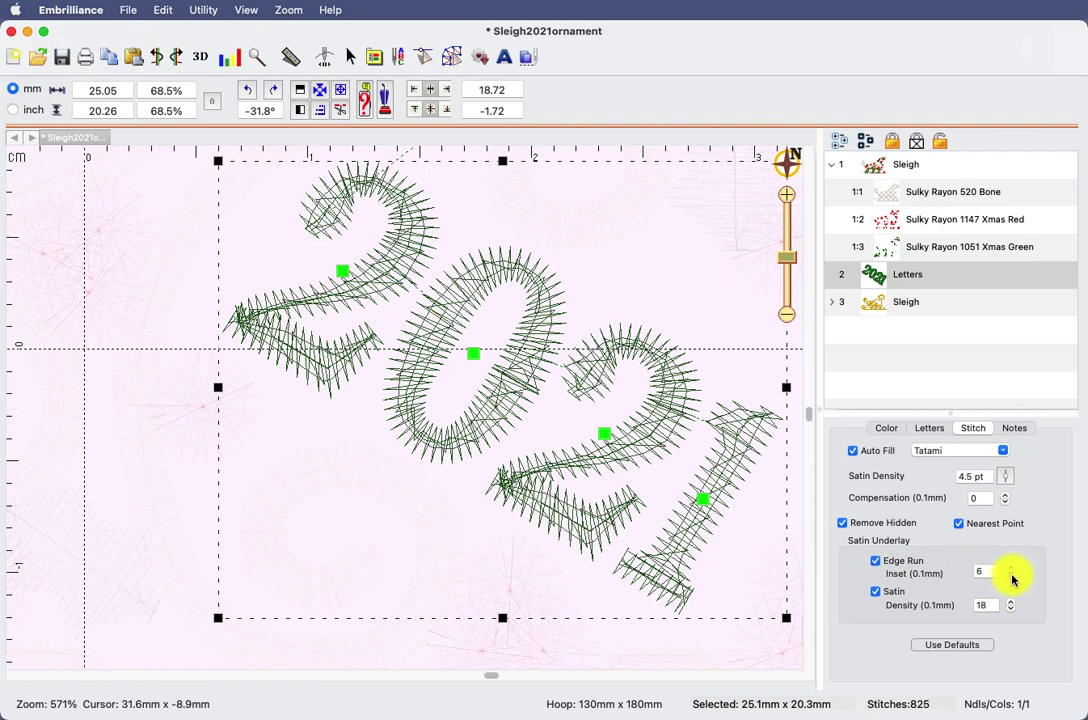
click(1011, 580)
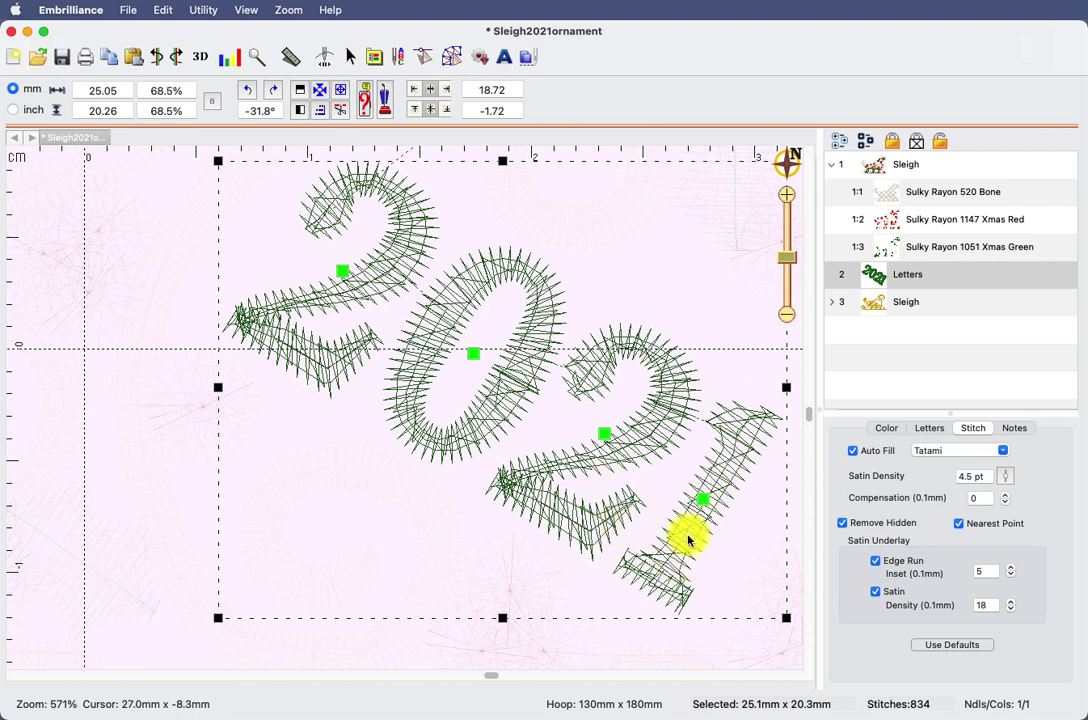
click(671, 471)
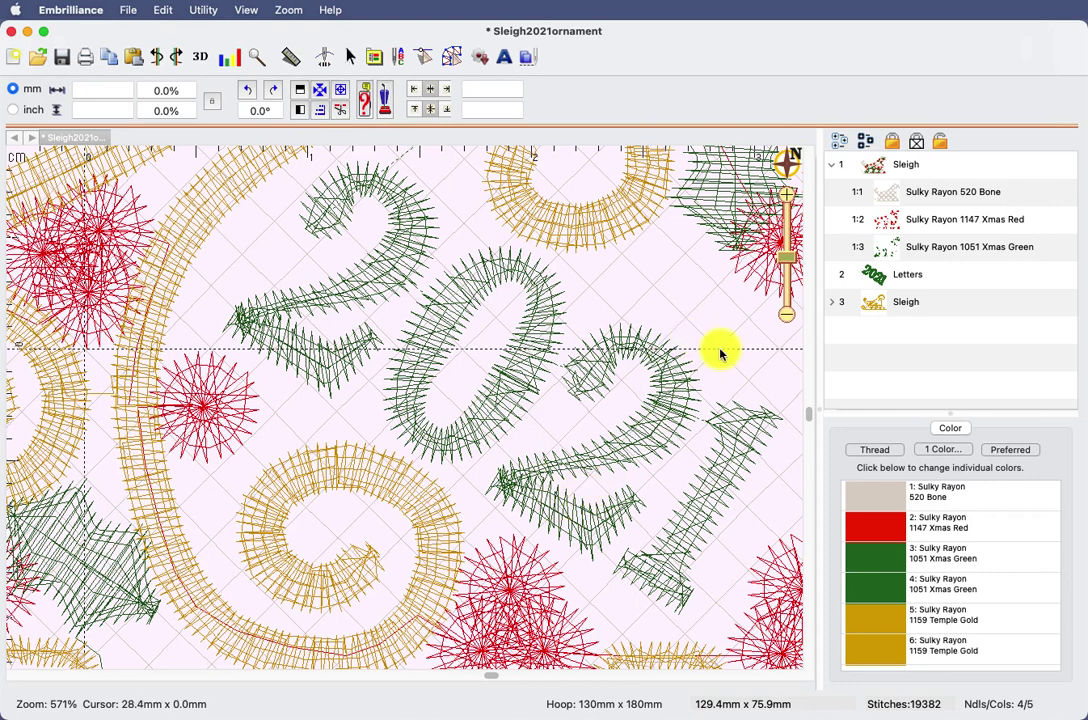
- Switch to 3D stitch view and compare Nearest Point on the 2021 letters, leaving it on
click(199, 60)
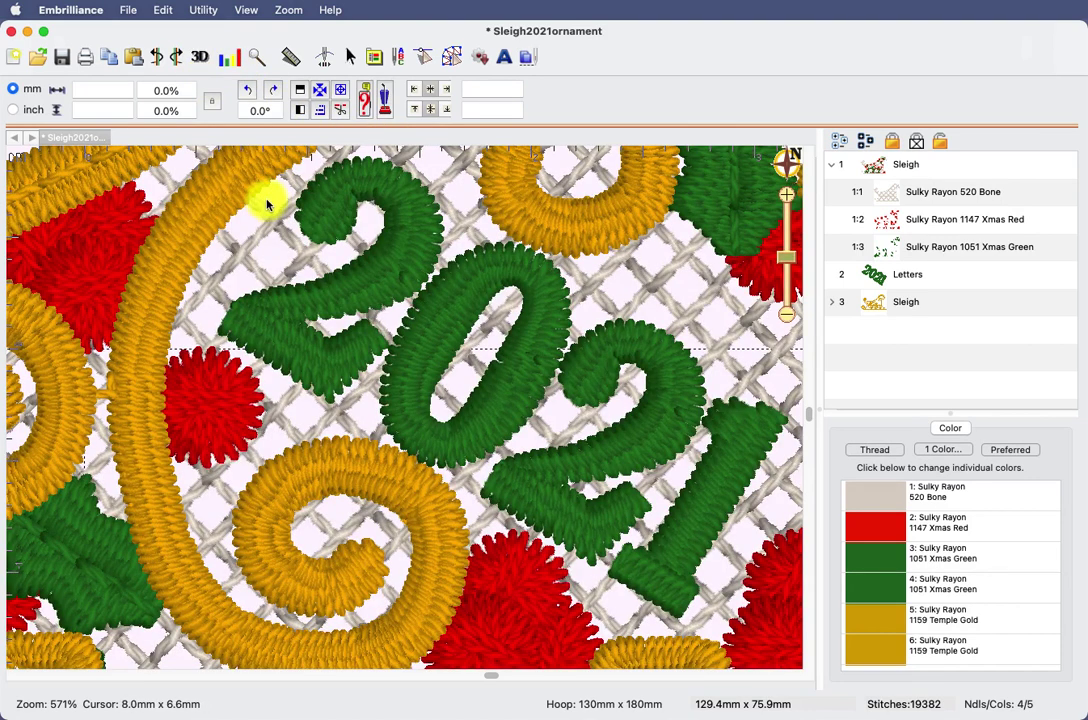
click(390, 292)
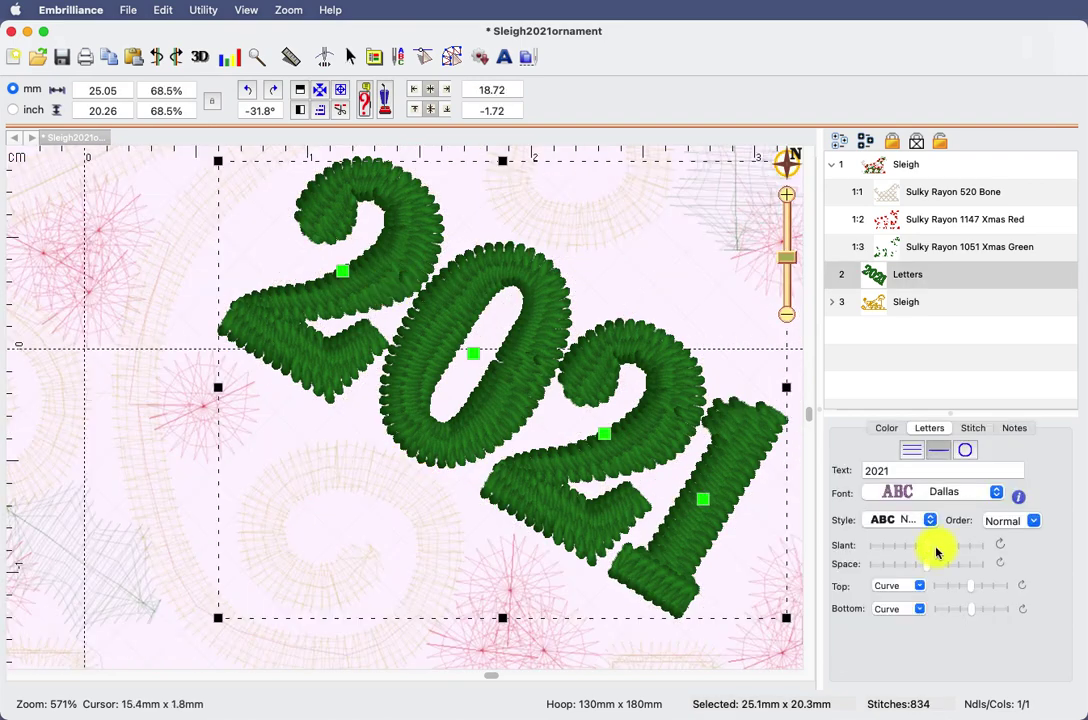
click(972, 429)
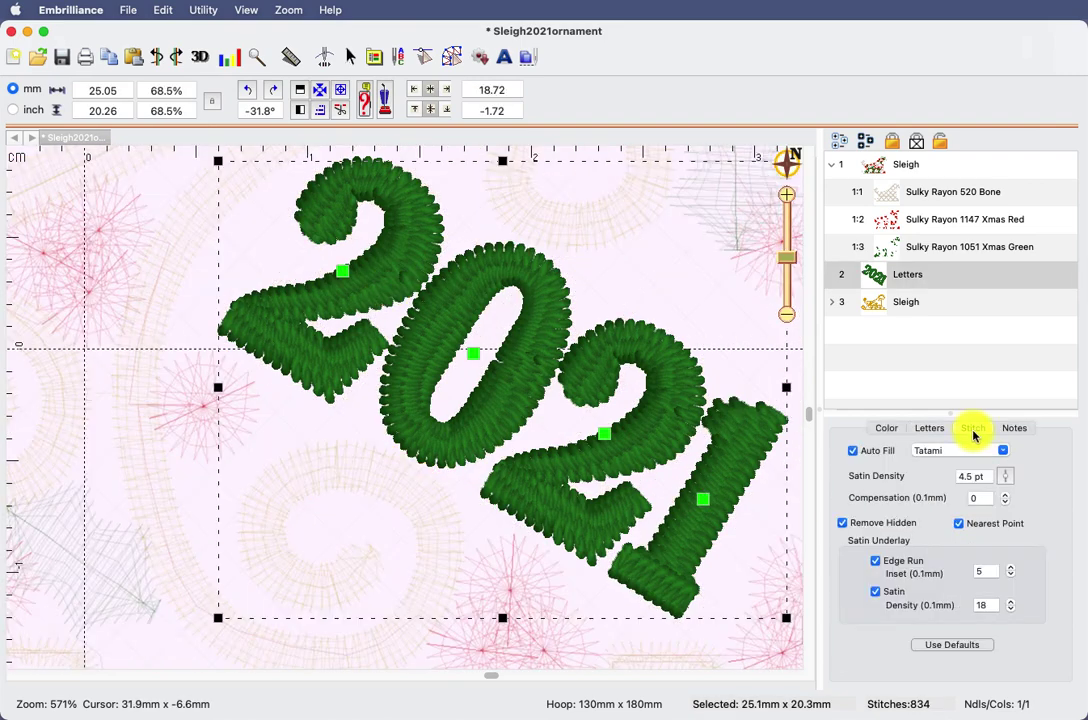
click(959, 525)
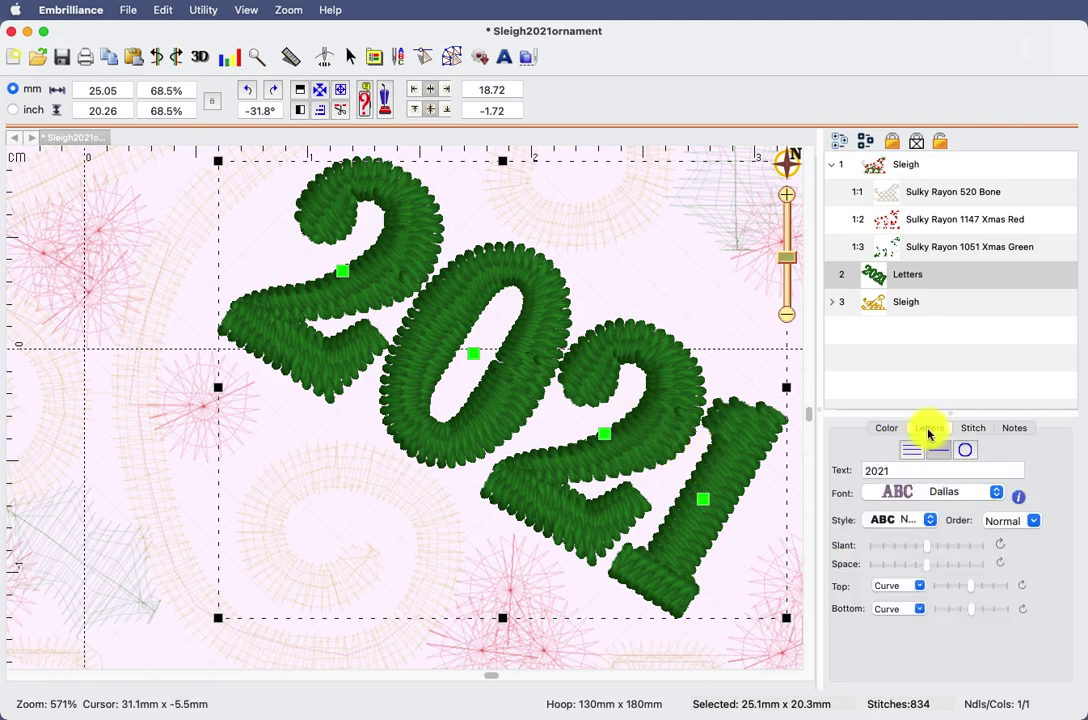
click(895, 495)
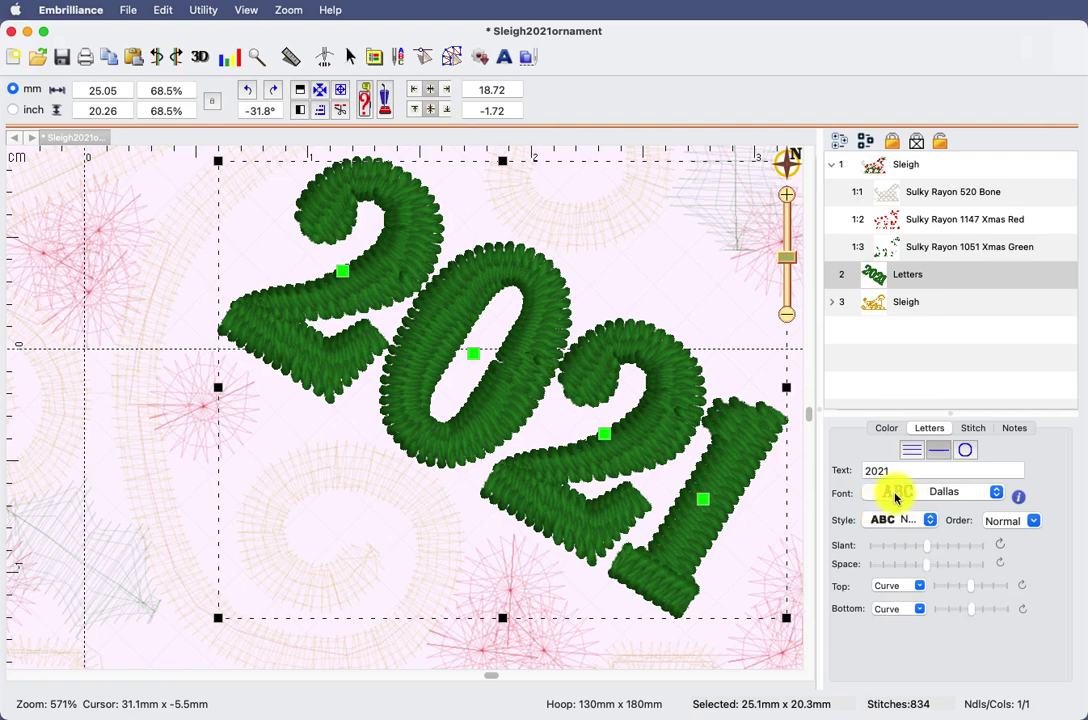
click(969, 429)
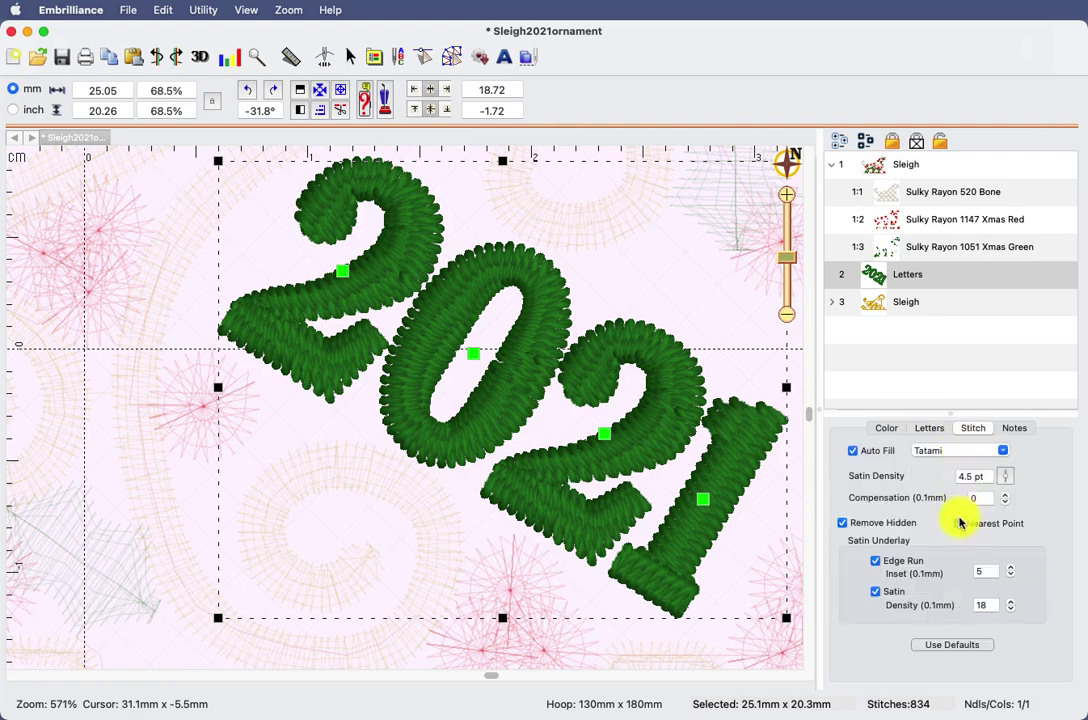
click(959, 523)
- Zoom out and insert the Christmas Traditions Snowflake from the Library, showing its Interactive options
click(707, 275)
drag(789, 263, 799, 300)
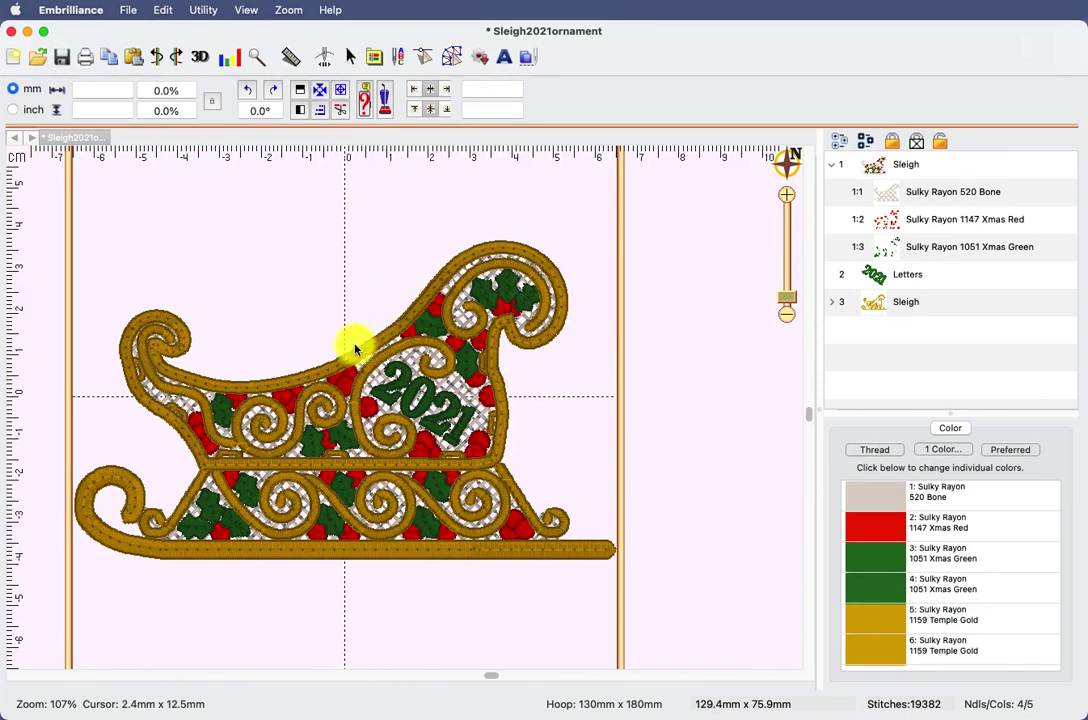
click(480, 62)
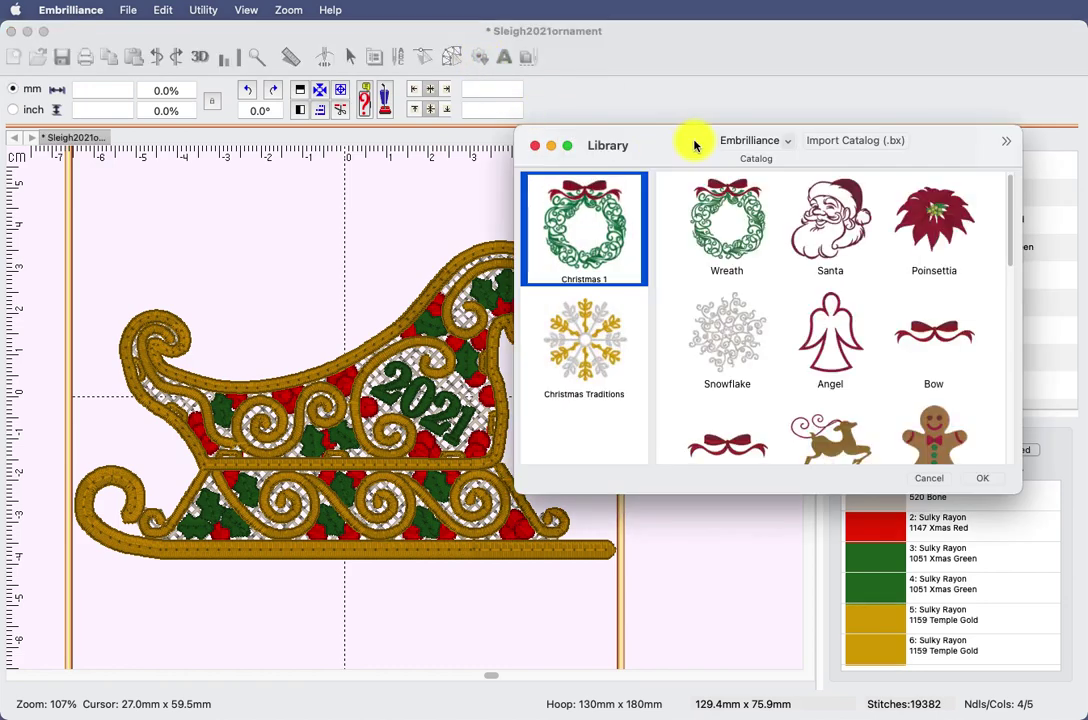
click(604, 318)
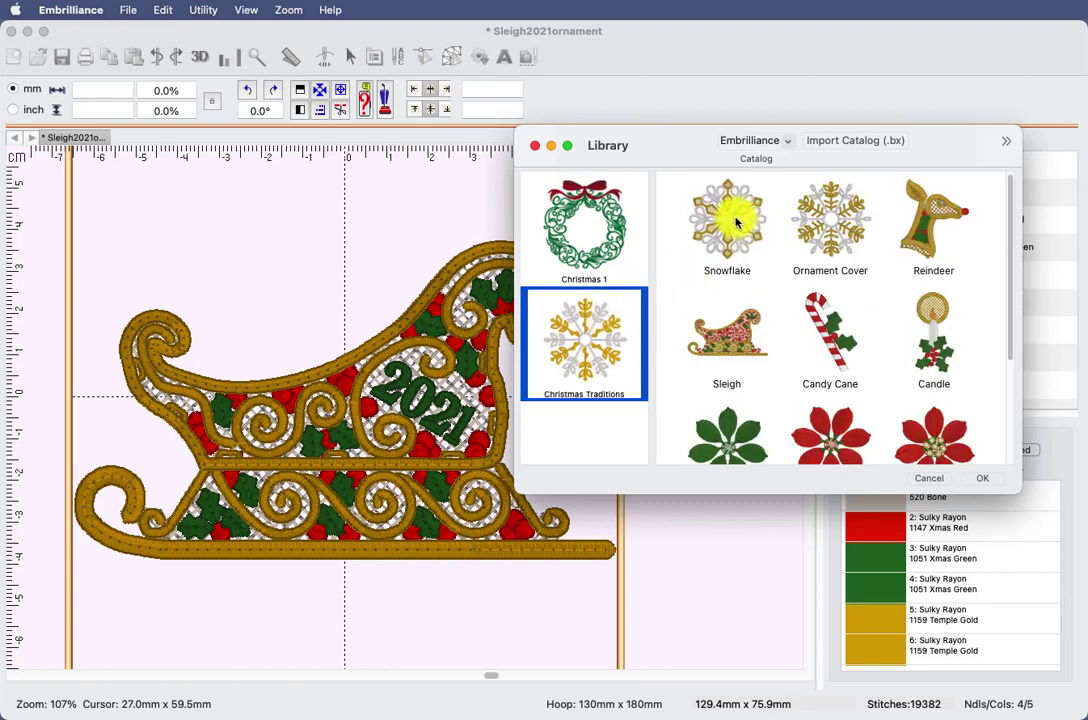
click(736, 222)
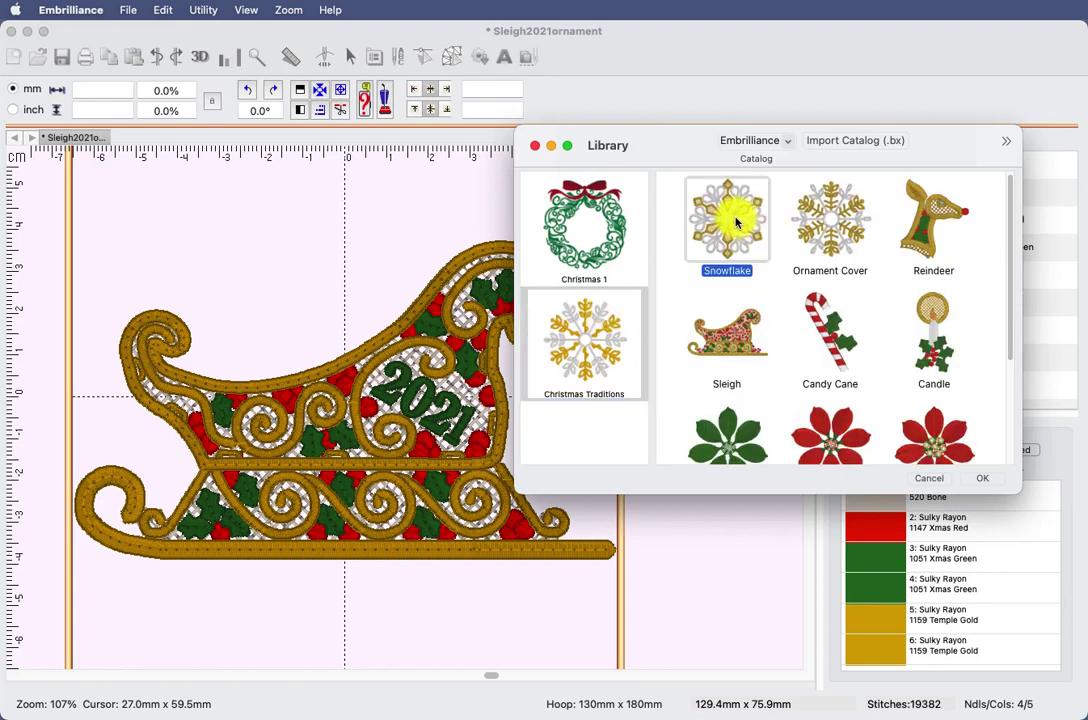
click(984, 479)
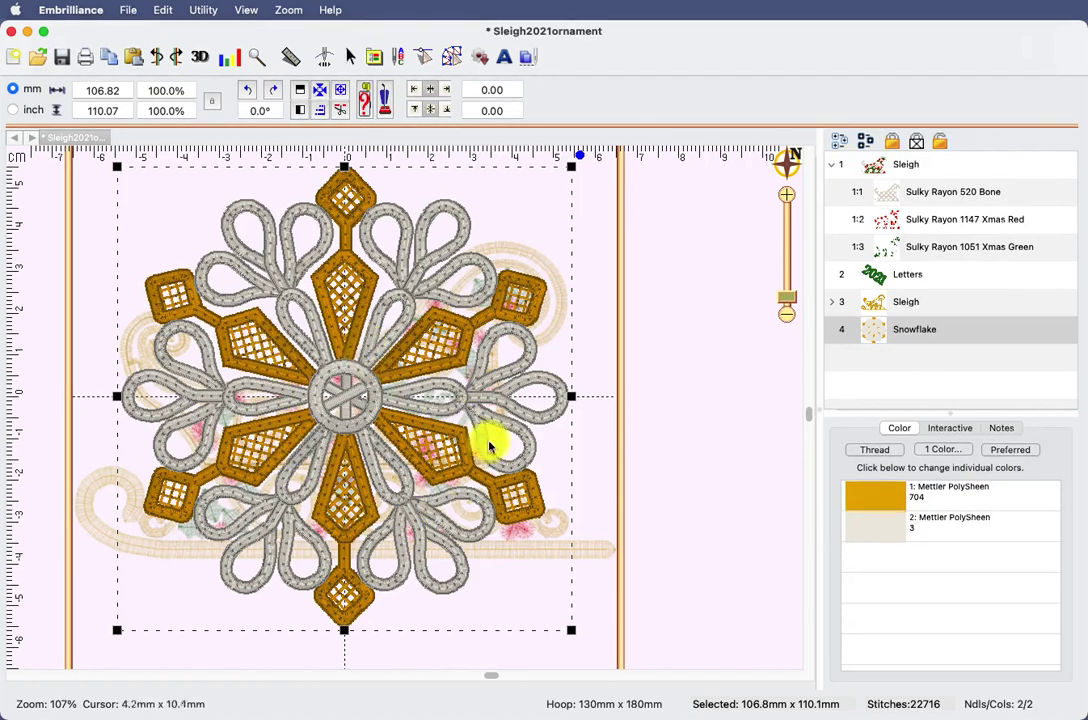
click(947, 429)
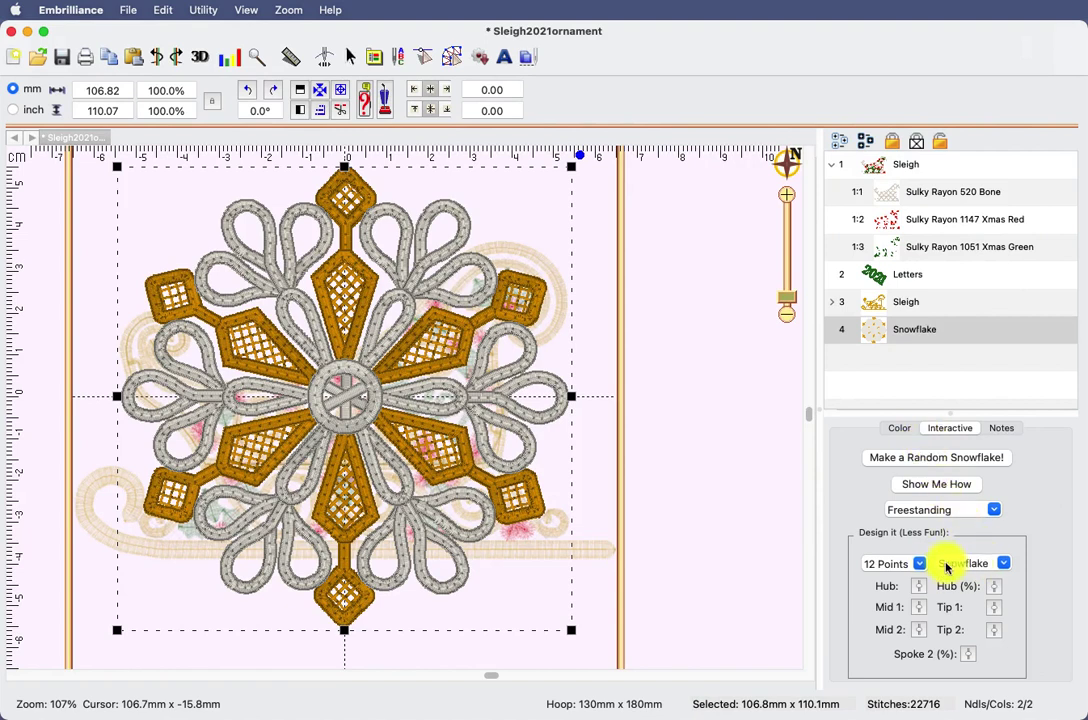
- Isolate Spoke 1 of the snowflake and move it above the sleigh's top edge
click(1002, 566)
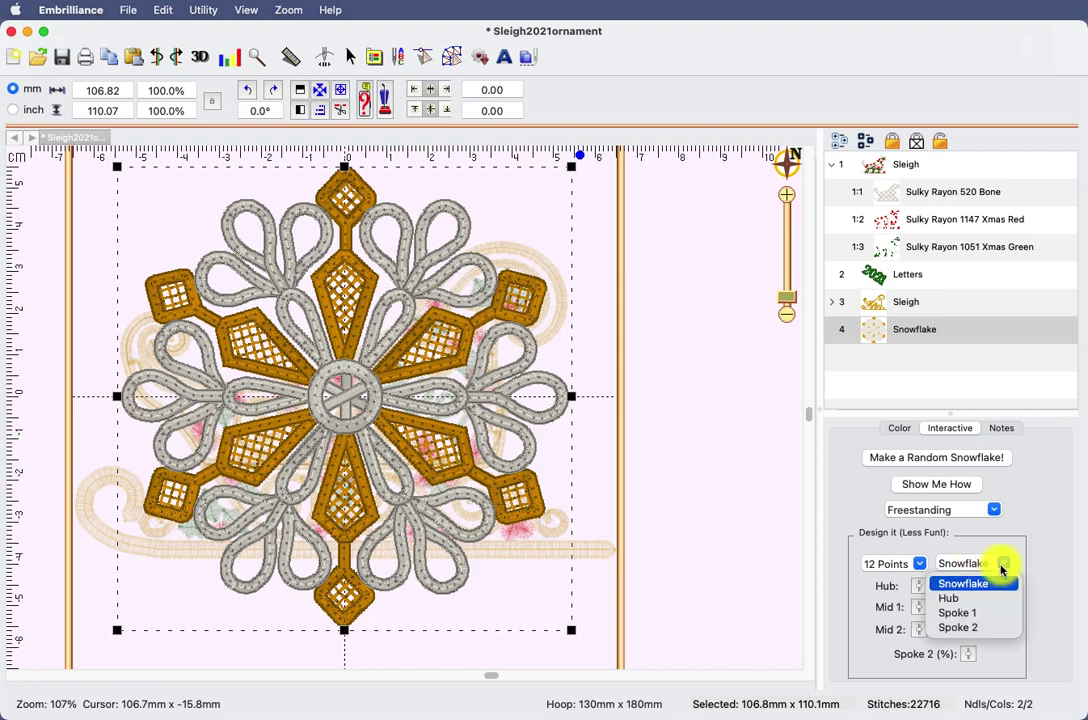
click(957, 613)
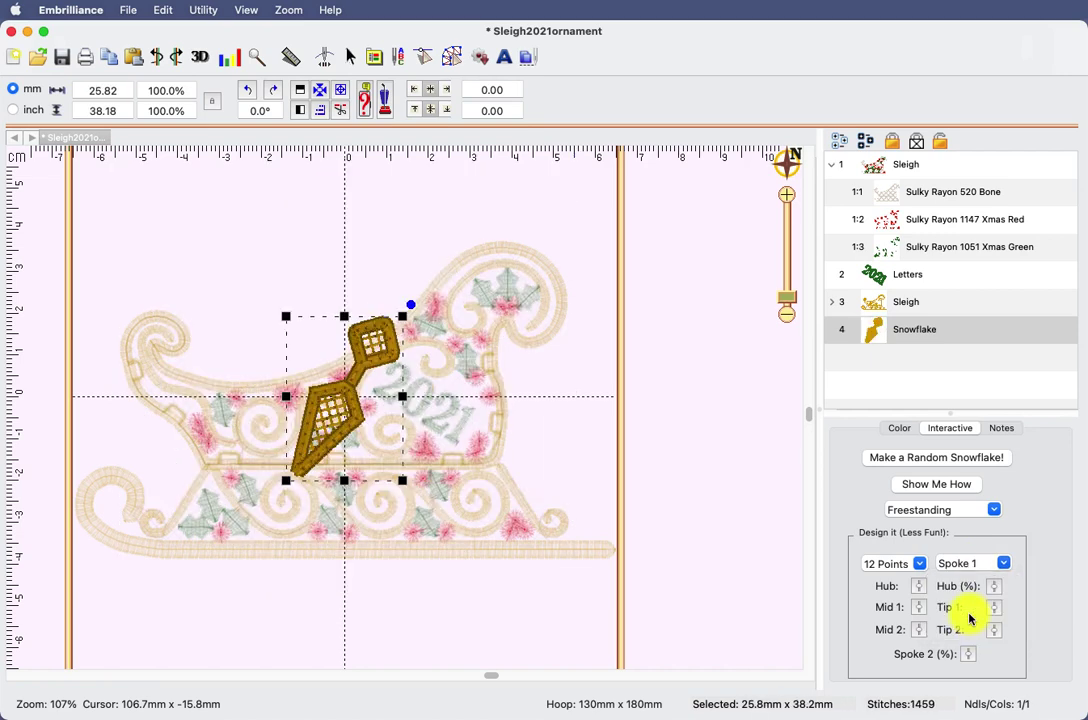
drag(376, 309, 405, 248)
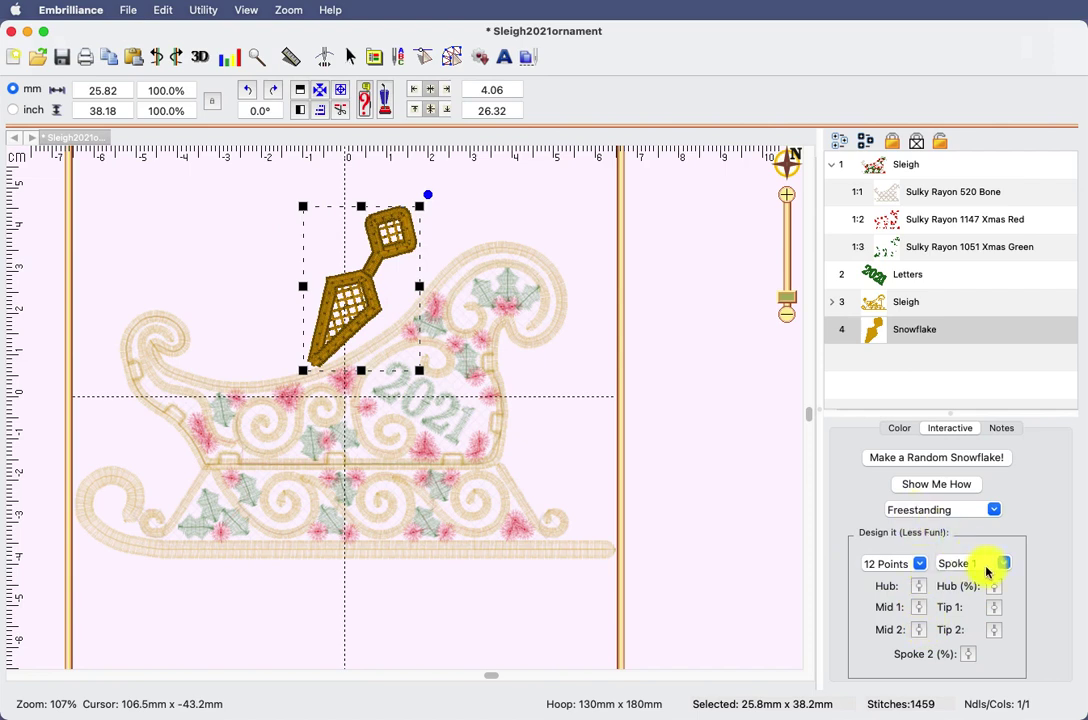
- Adjust Mid 1 and Tip 1 at 12 points to give the spoke diamond-shaped tips
click(919, 607)
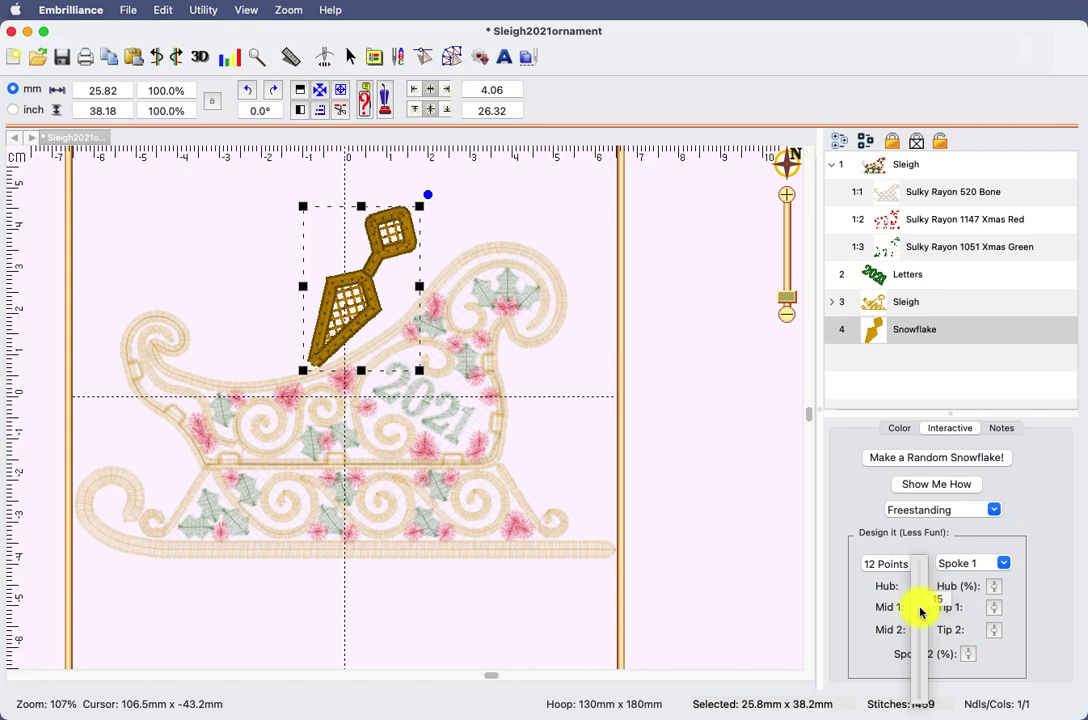
drag(921, 612, 920, 700)
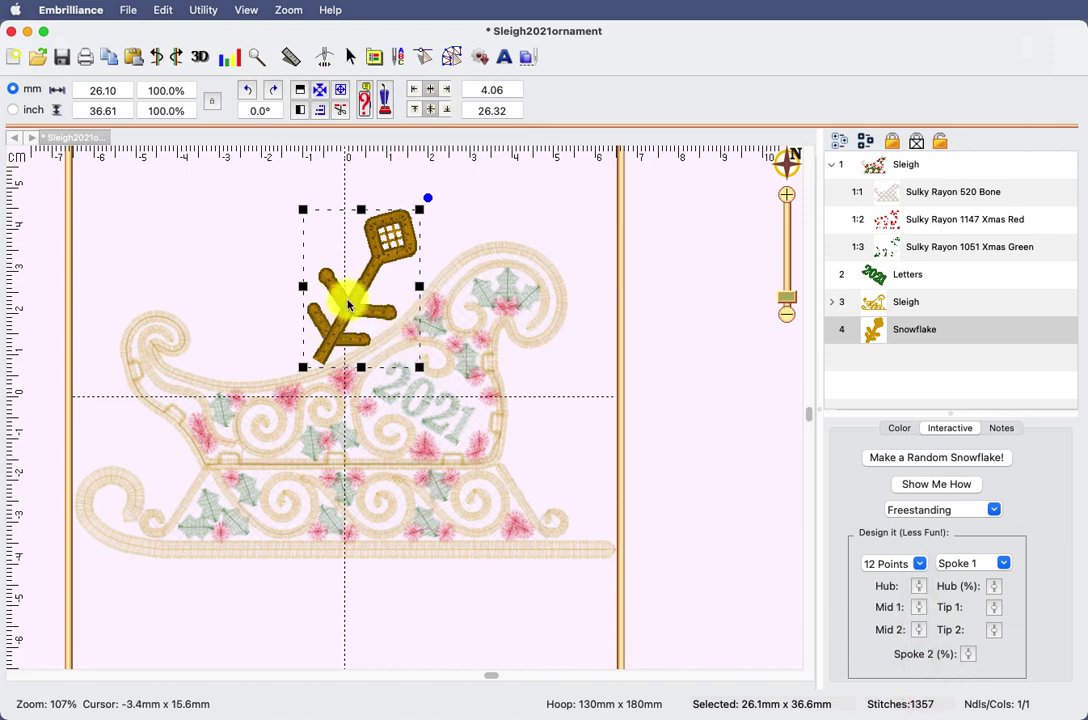
click(920, 564)
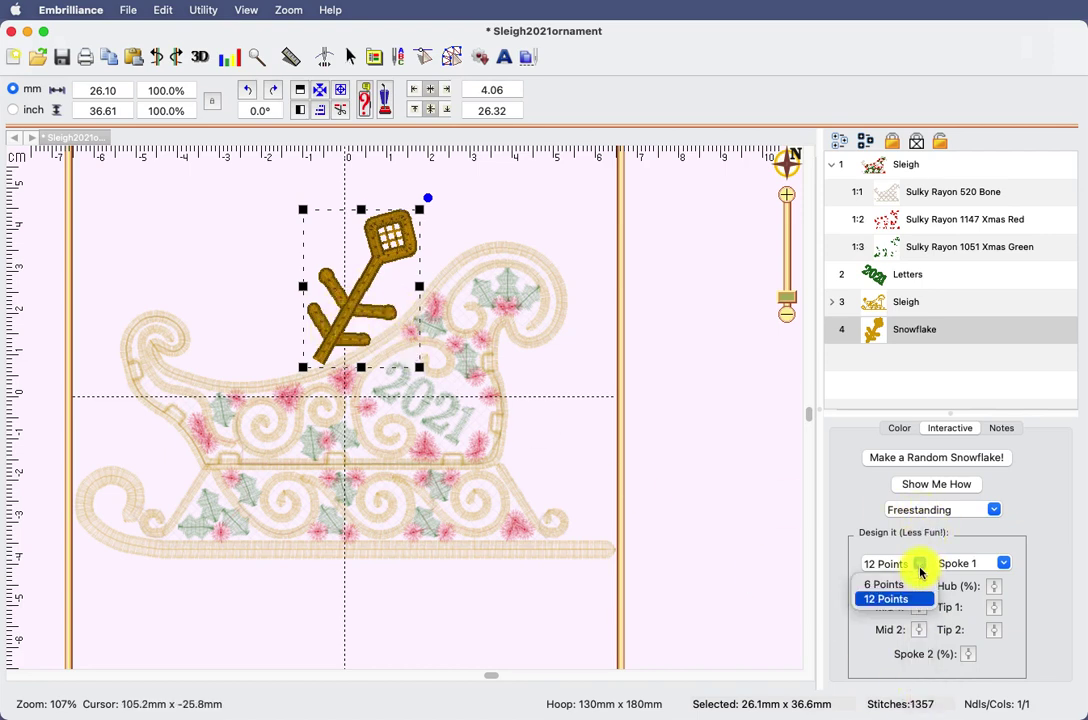
click(922, 566)
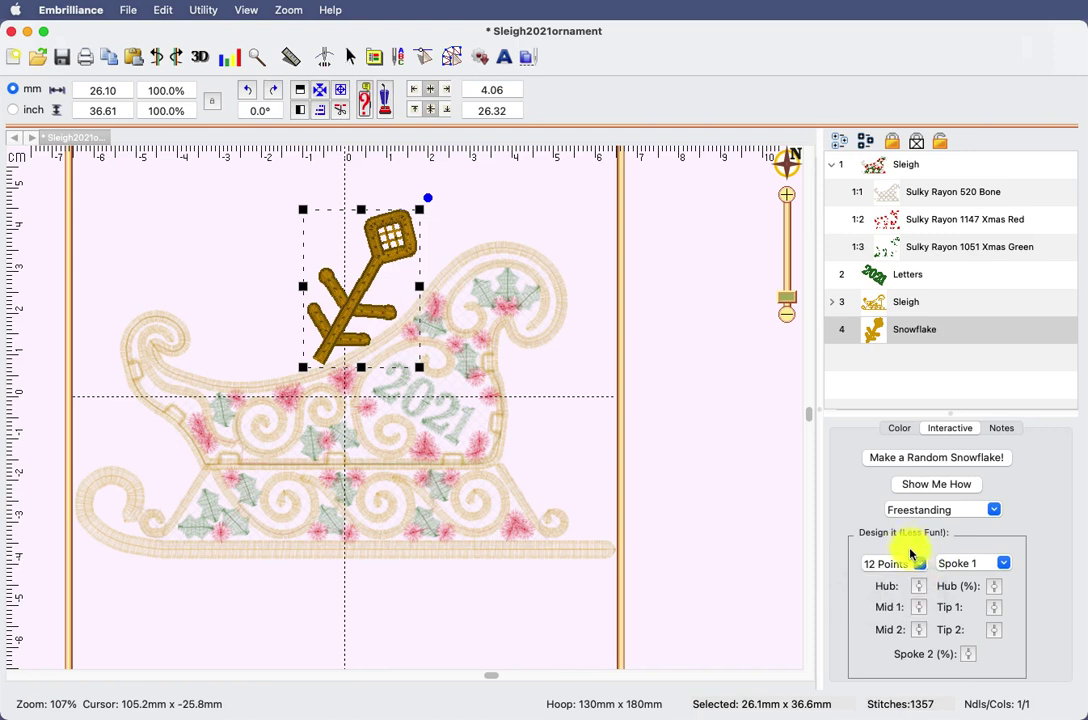
drag(921, 608, 909, 565)
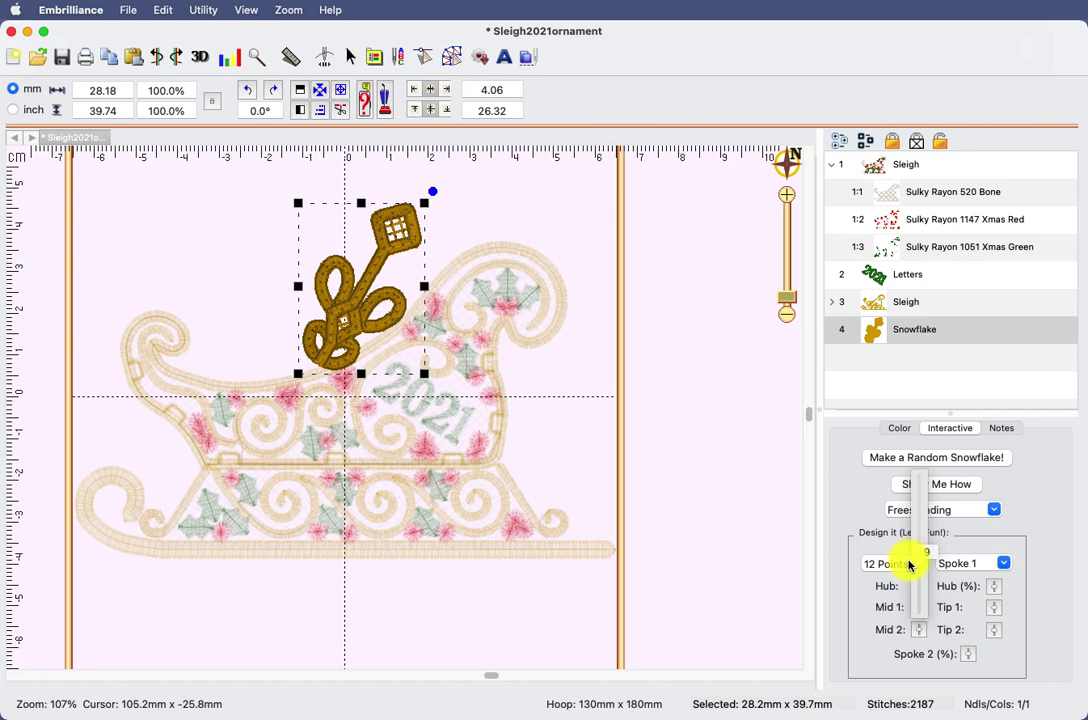
drag(909, 565, 914, 559)
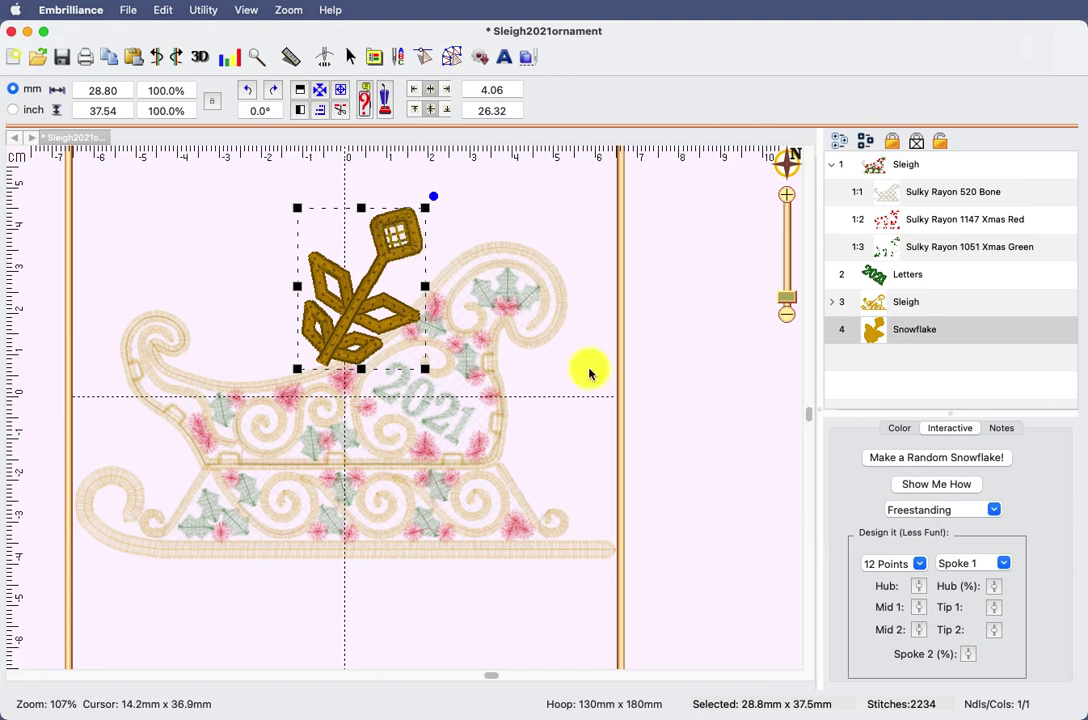
mouse_move(993, 613)
mouse_down()
mouse_move(993, 643)
mouse_move(991, 613)
mouse_up()
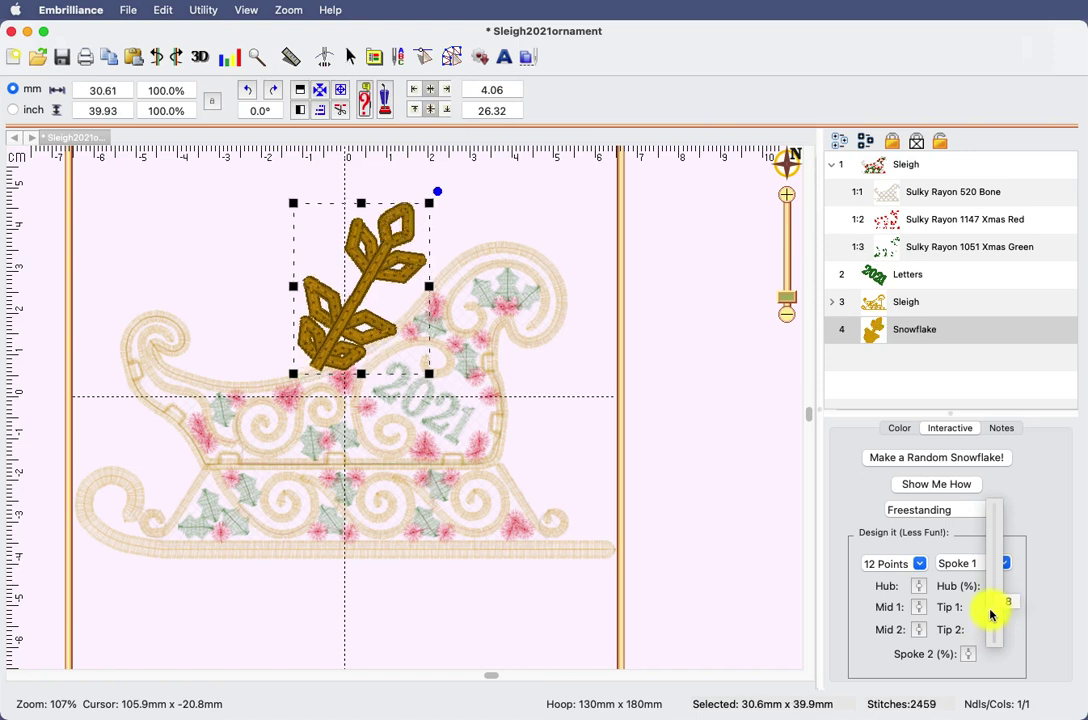
drag(991, 614, 991, 615)
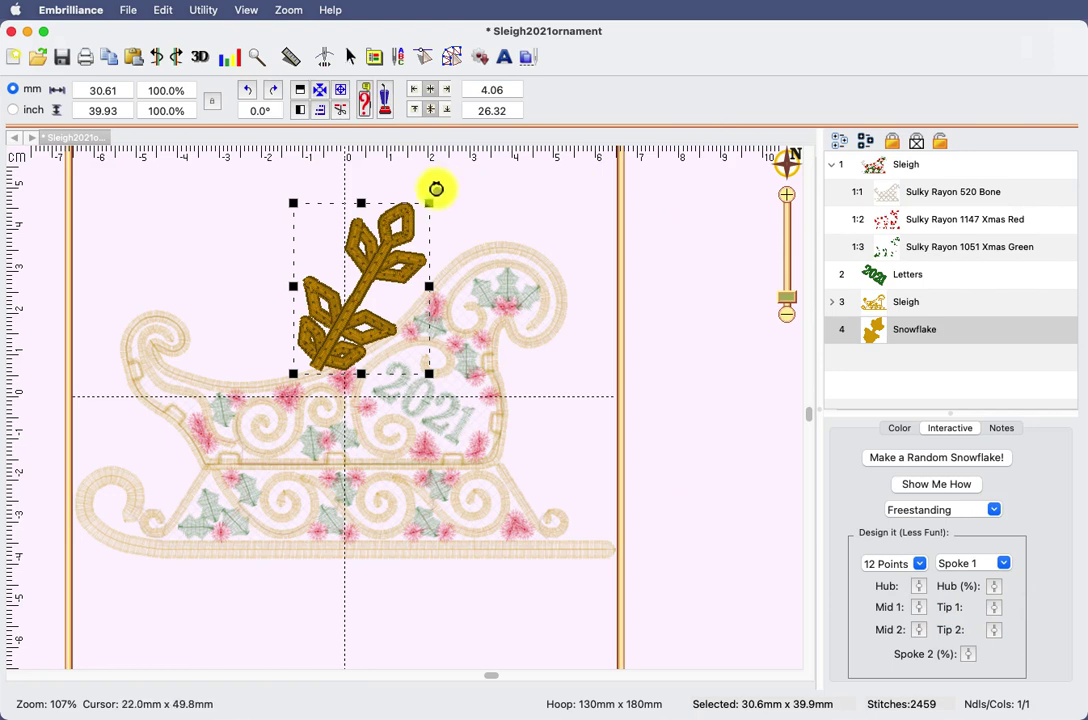
- Rotate the snowflake spoke to 30.0° and place it upright above the sleigh's centre
drag(436, 189, 376, 170)
drag(381, 214, 337, 268)
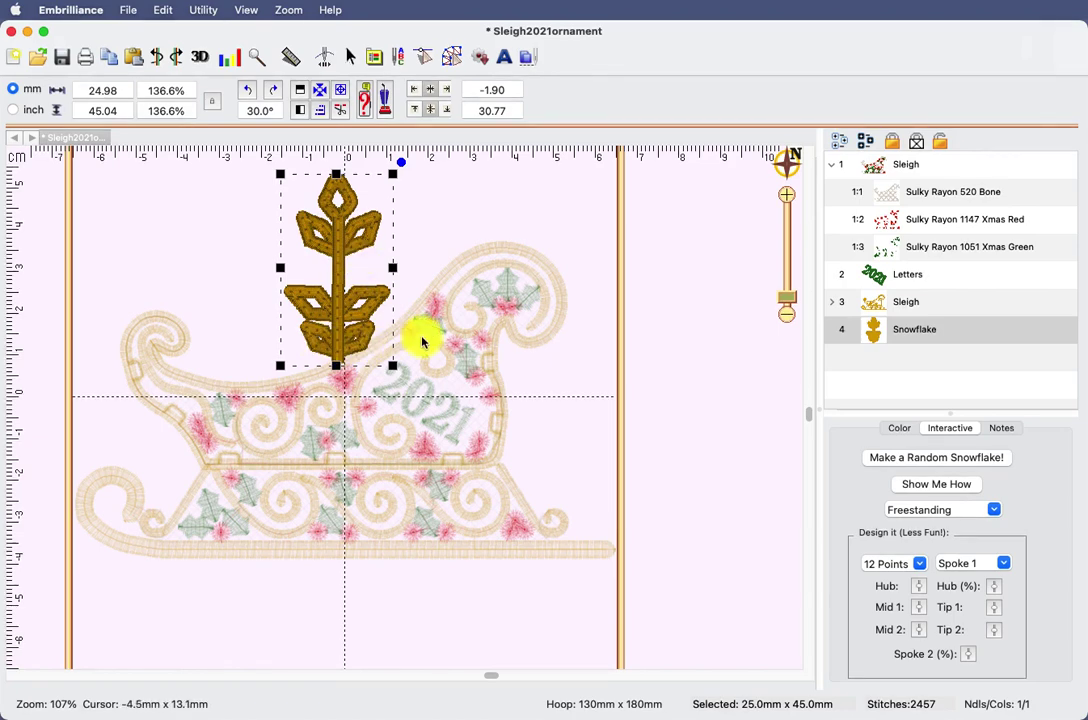
click(665, 318)
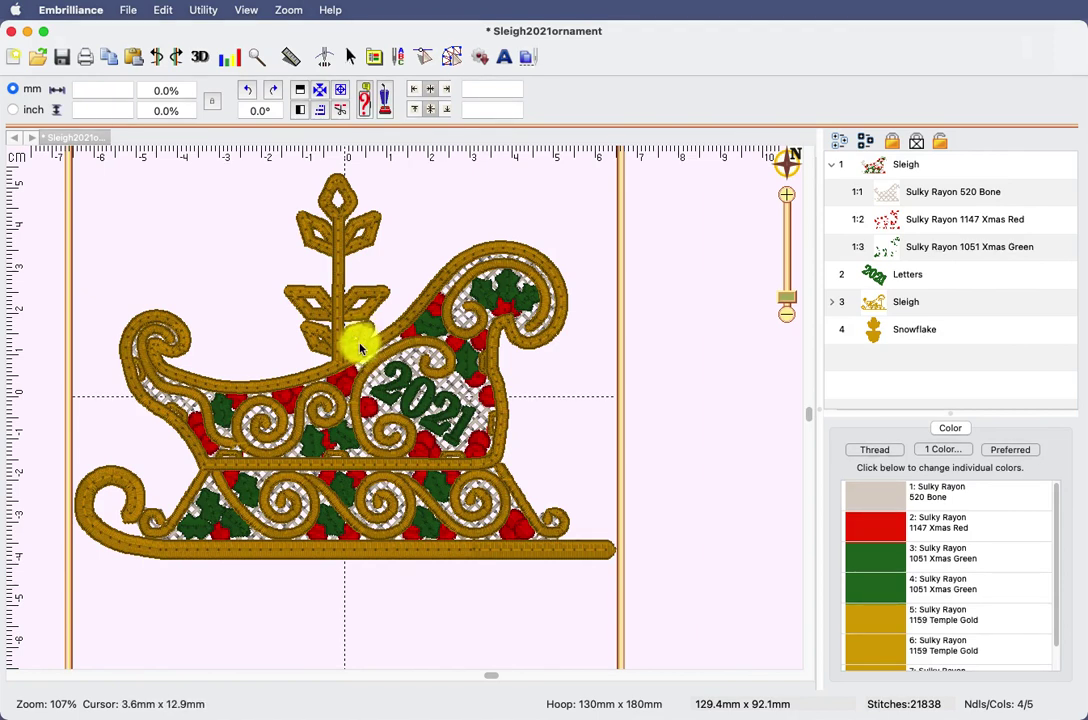
click(289, 314)
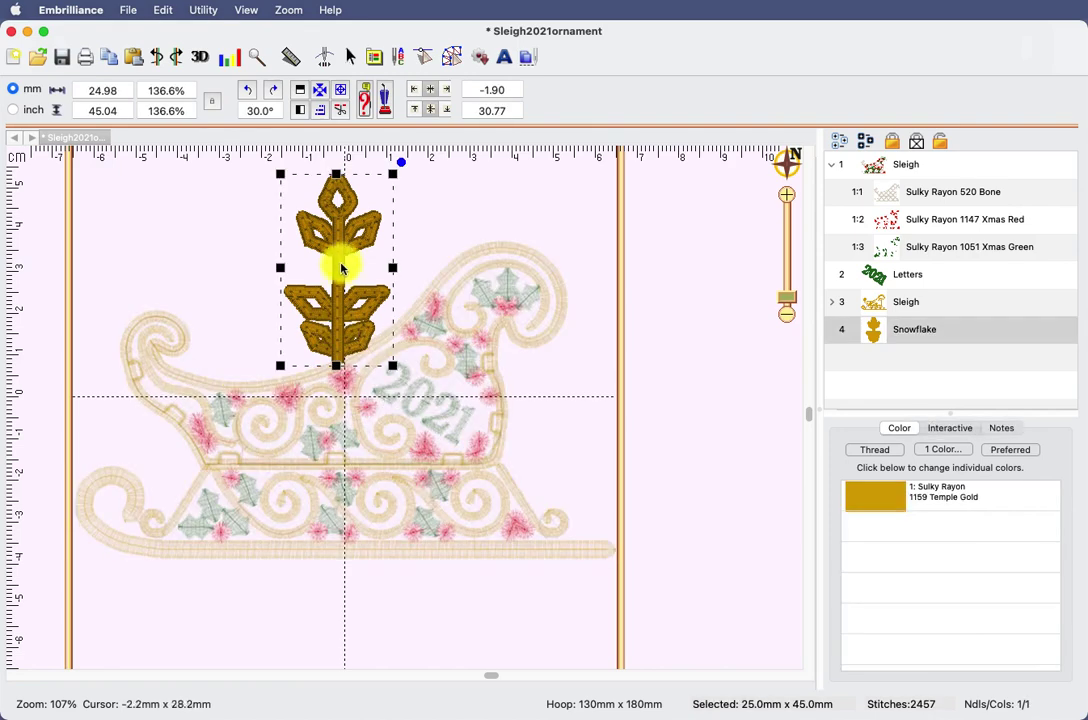
drag(340, 265, 341, 267)
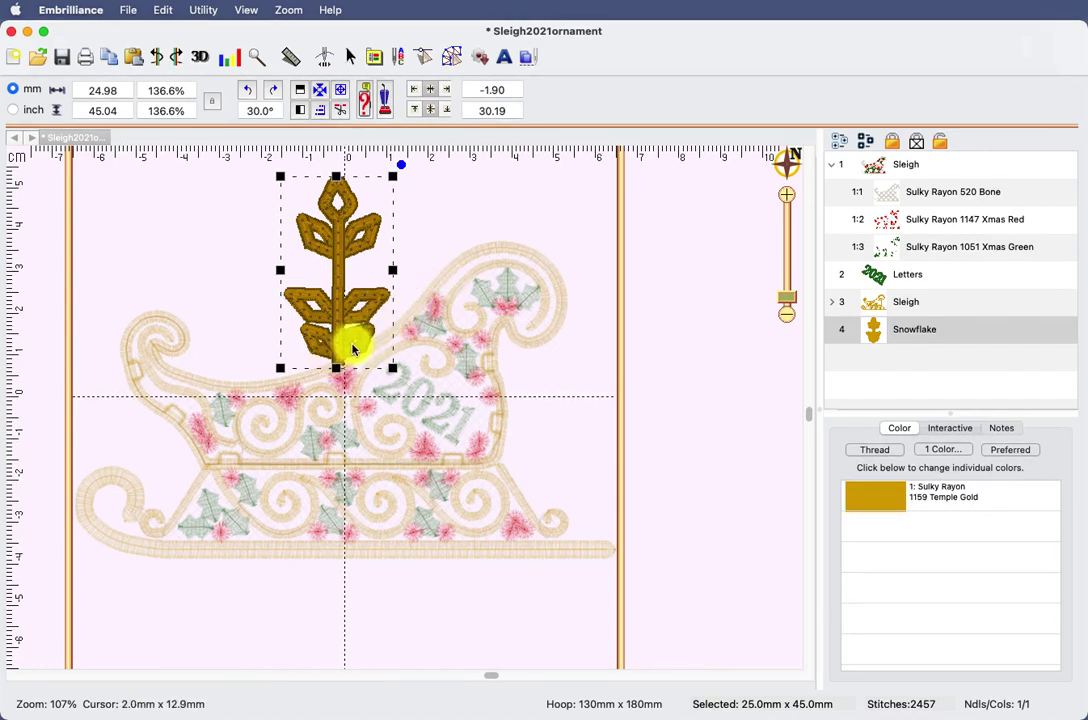
- Raise the snowflake's Mid 1 value from 10 to 11 for a loop-based spoke
click(950, 429)
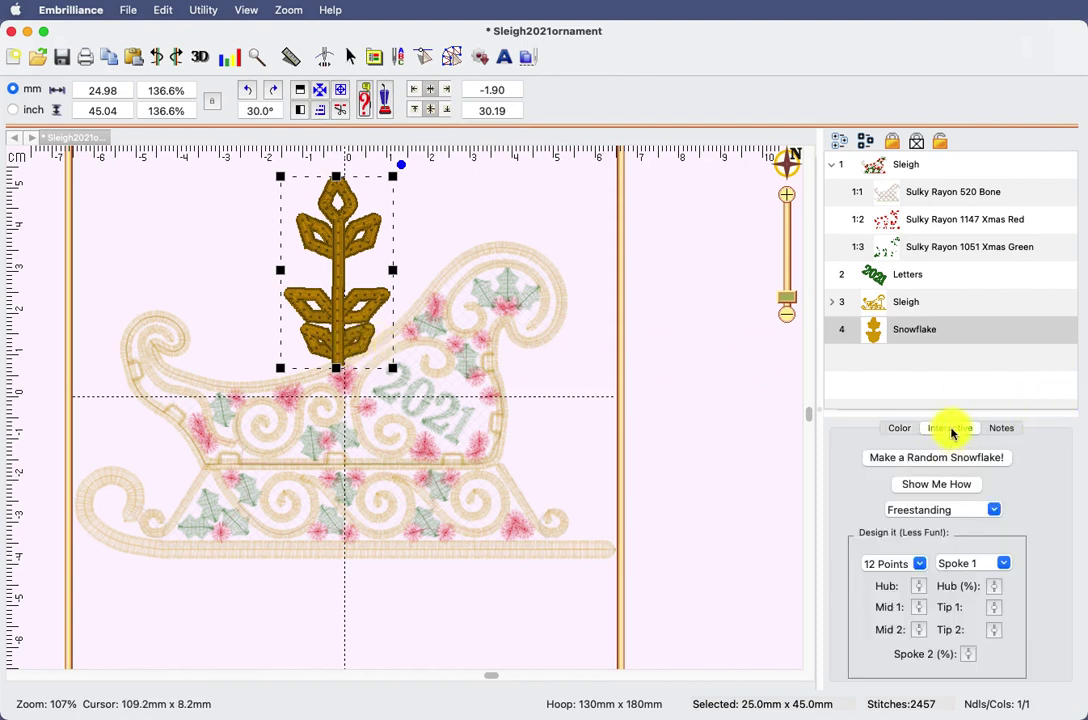
click(915, 606)
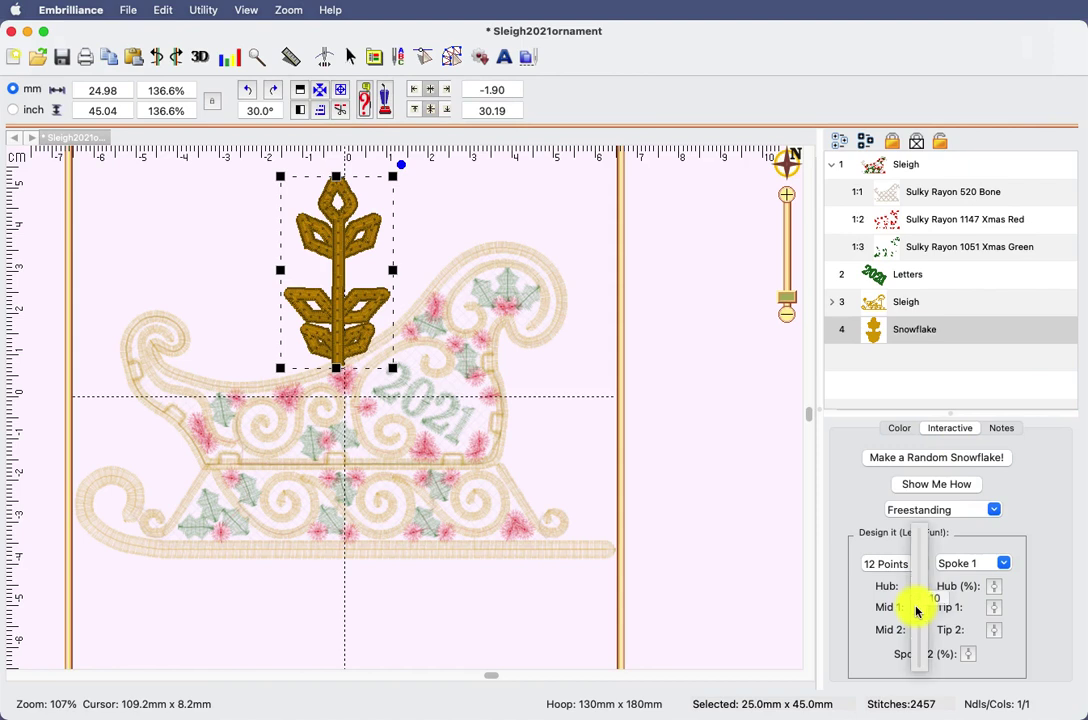
drag(916, 611, 911, 597)
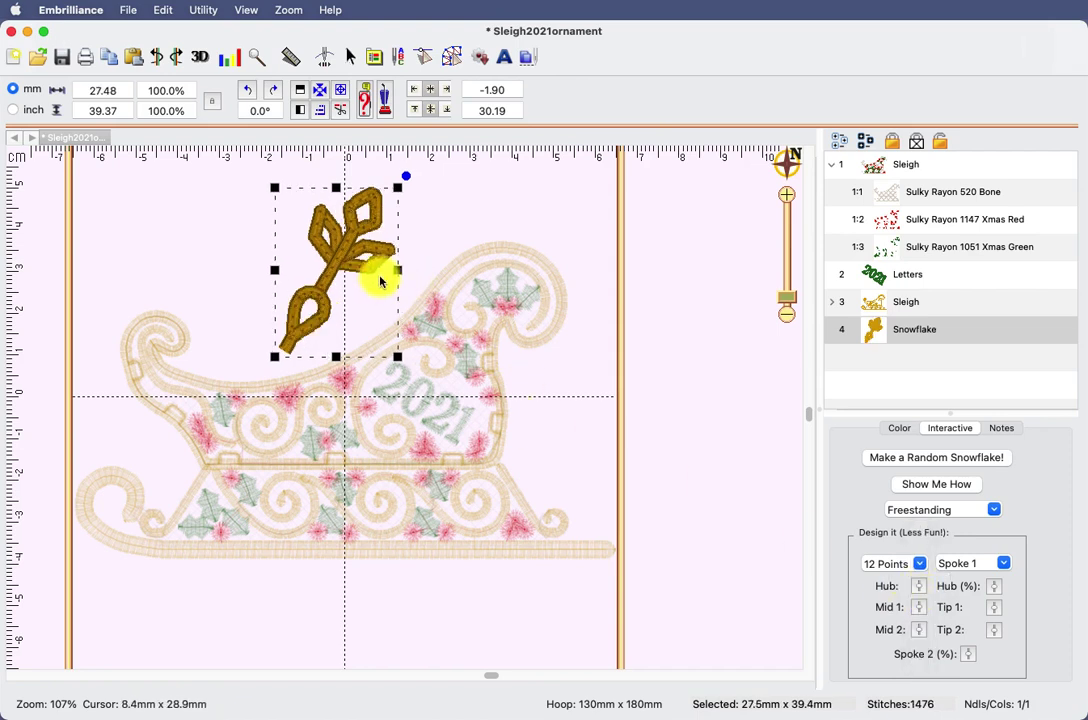
- Rotate the spoke to 30.6° and centre it on top of the sleigh
drag(407, 177, 347, 172)
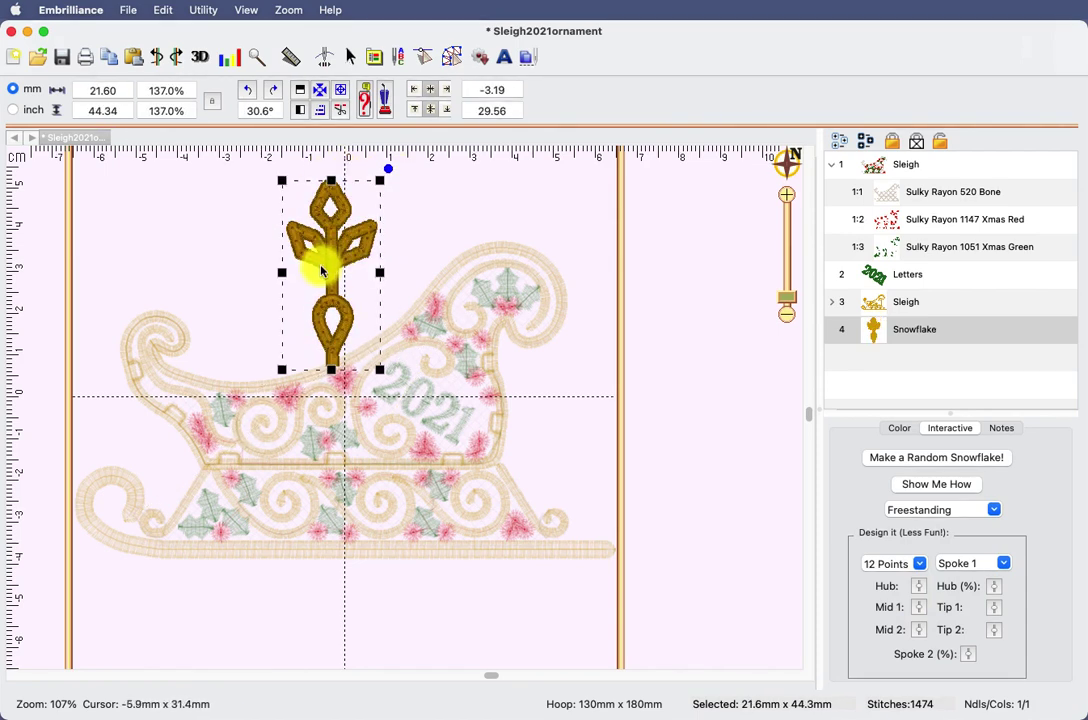
drag(316, 267, 347, 275)
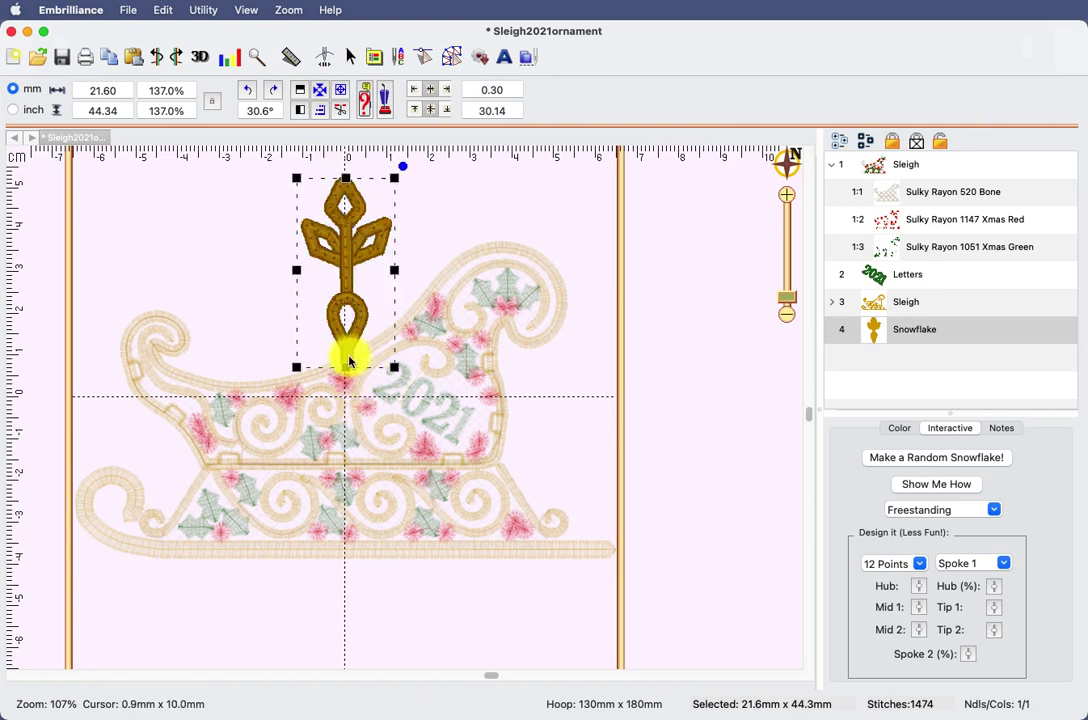
drag(352, 274, 350, 262)
click(425, 250)
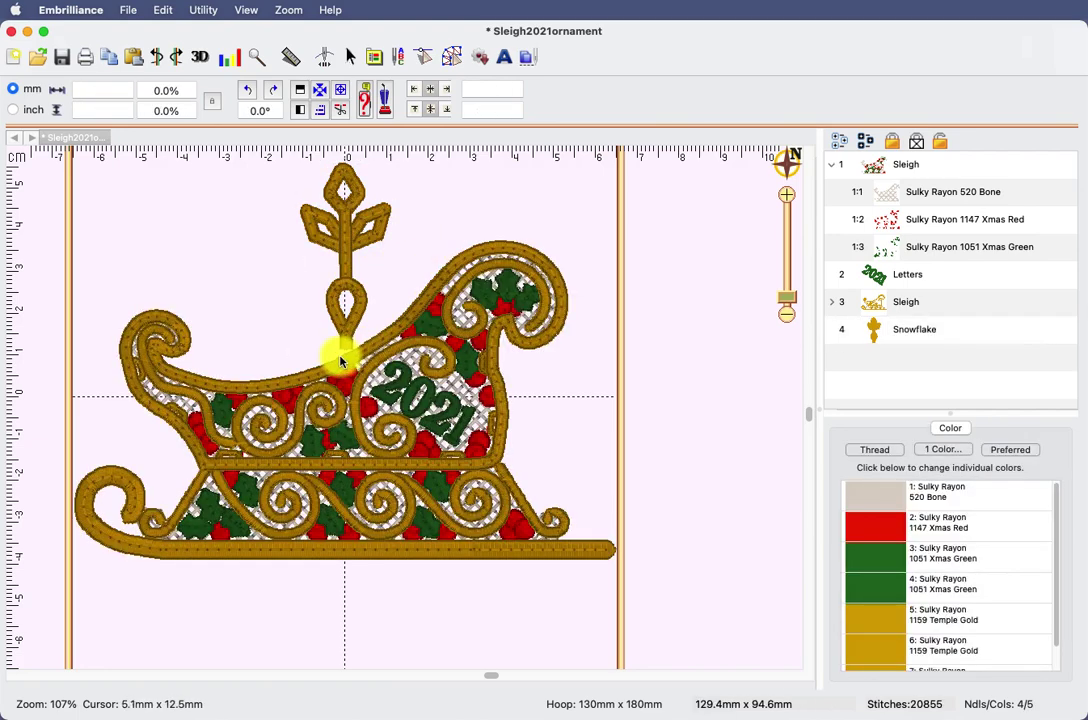
drag(342, 258, 347, 280)
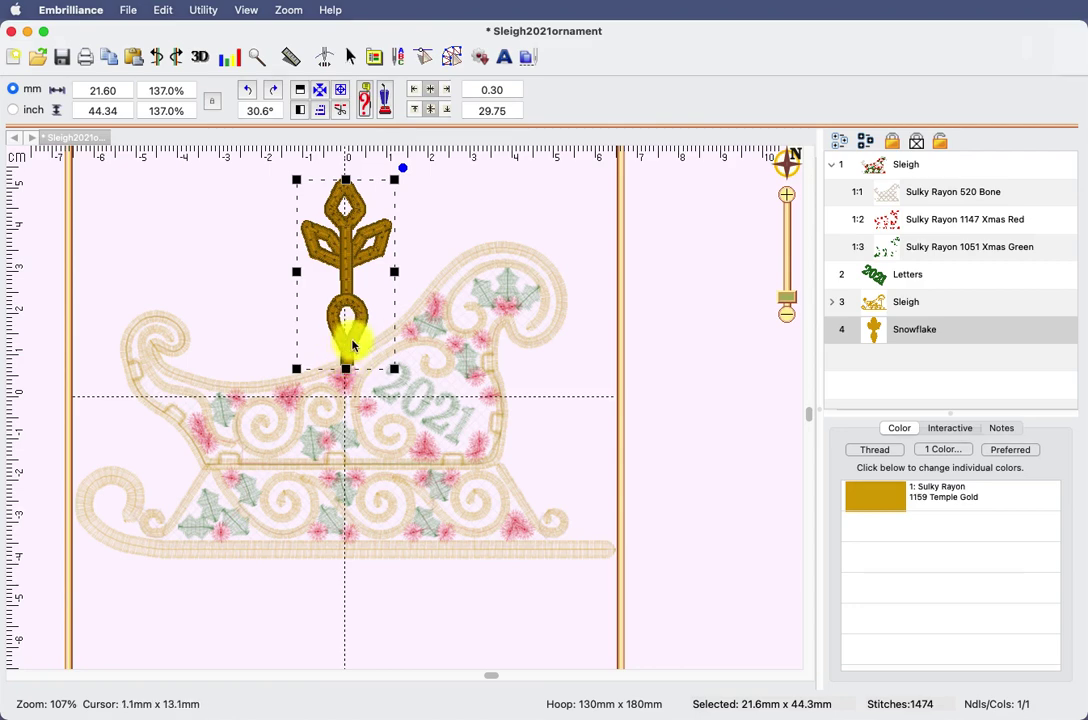
click(427, 236)
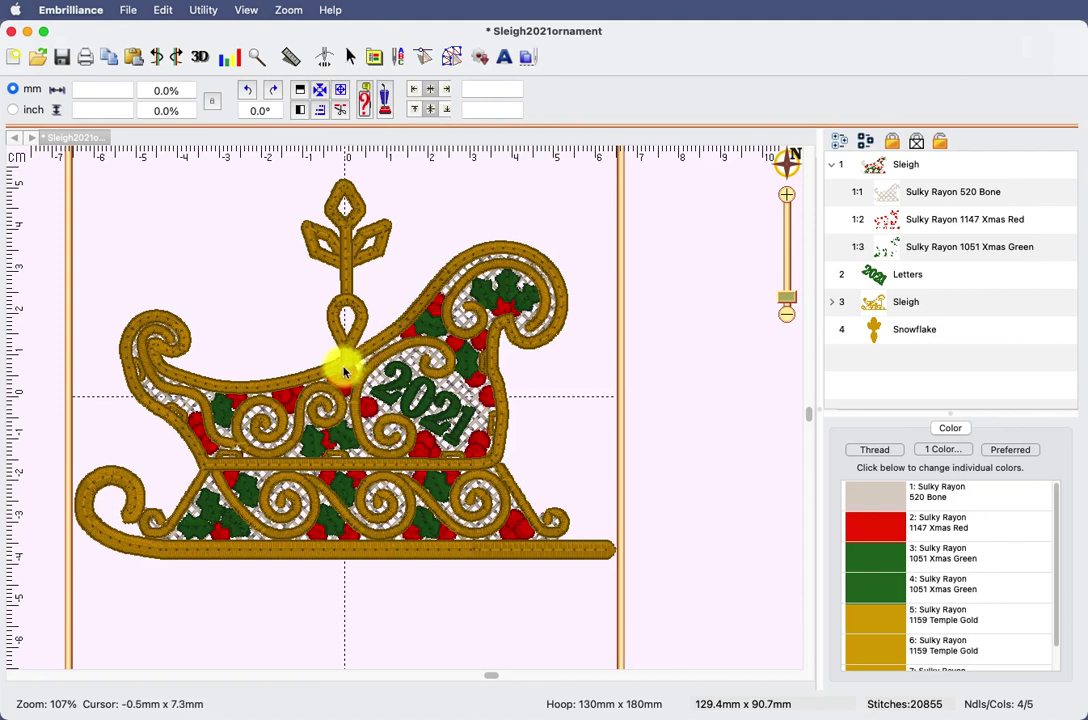
- Move the Snowflake object first in the stitch order, then expand the Sleigh row
click(875, 337)
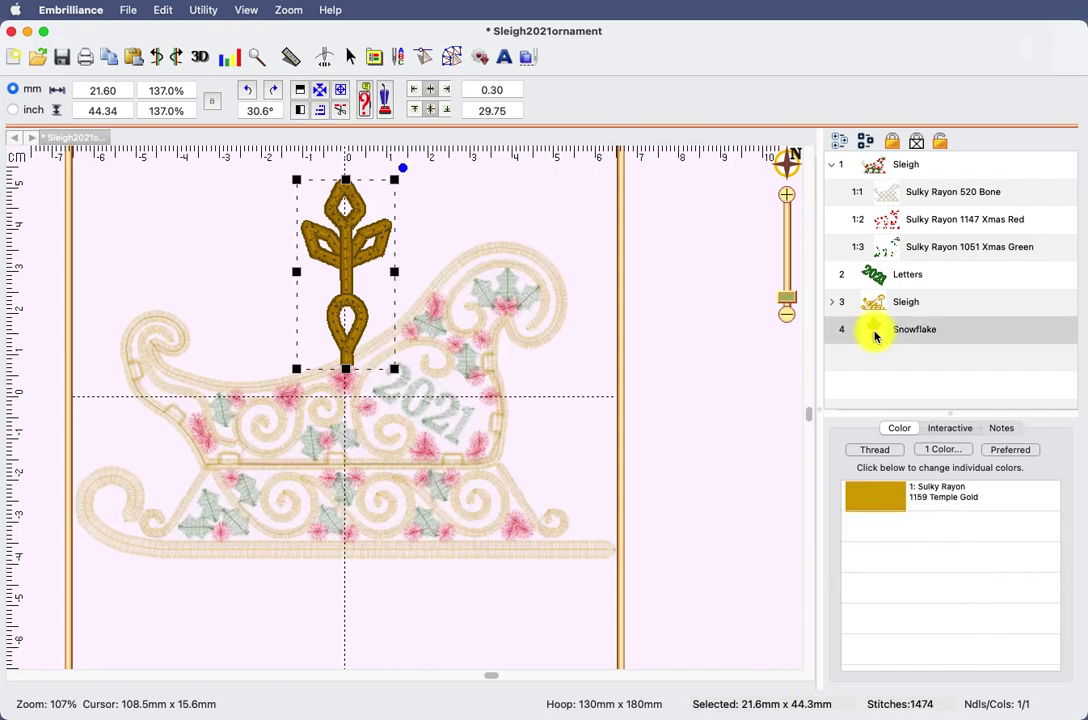
right_click(875, 337)
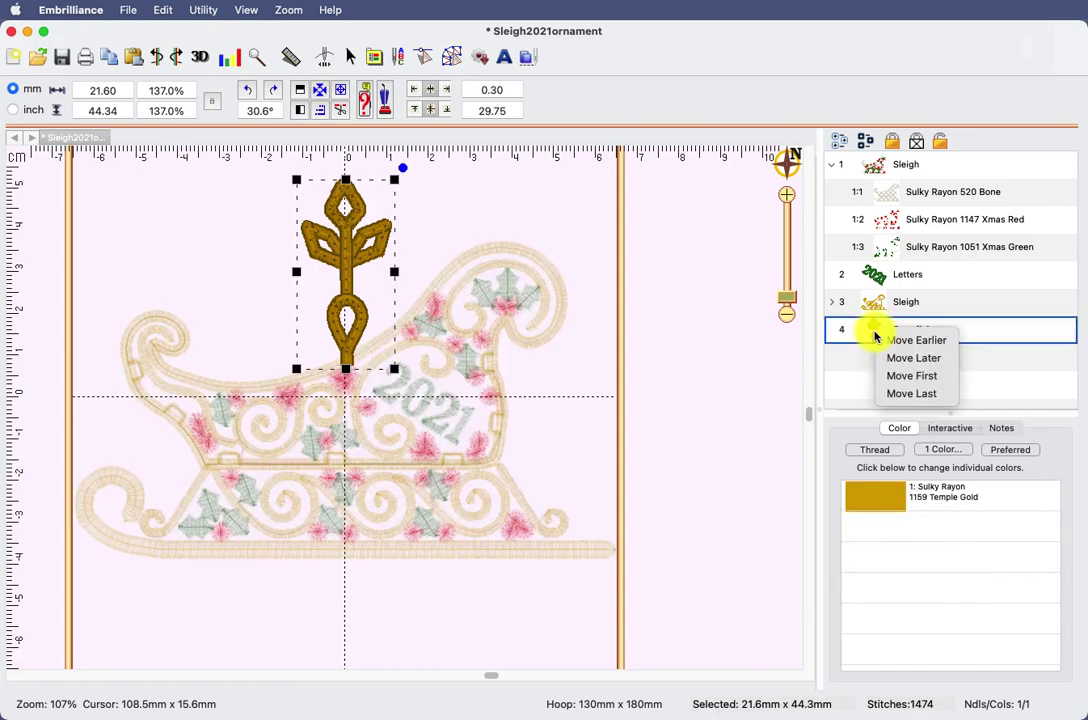
click(906, 378)
click(651, 333)
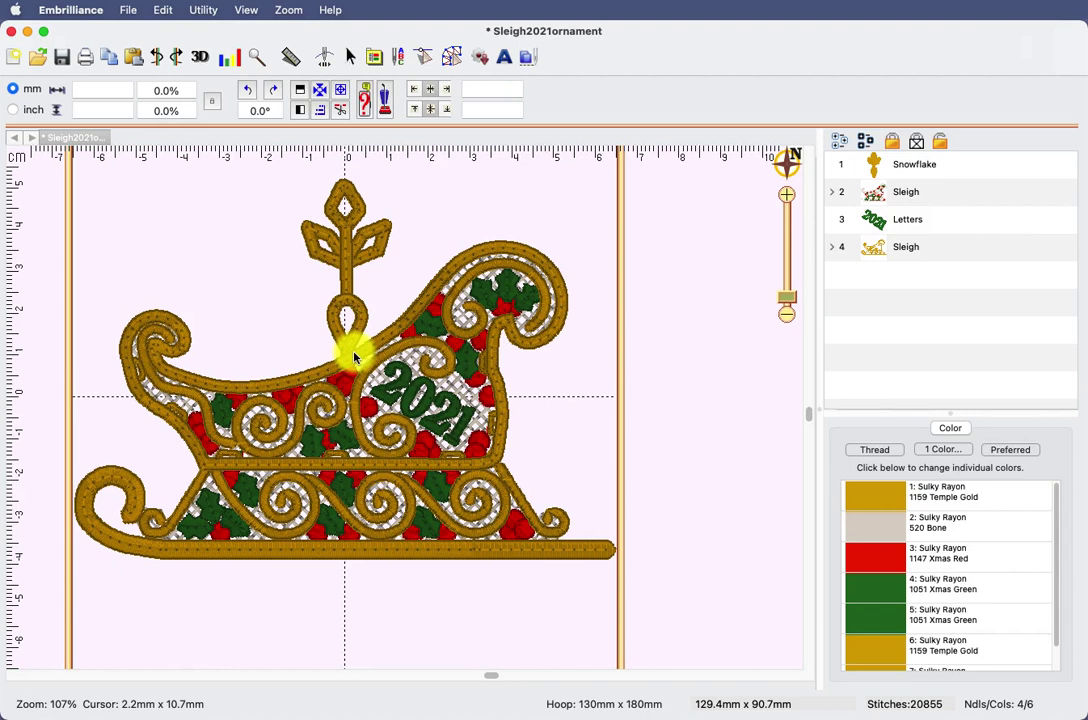
click(830, 193)
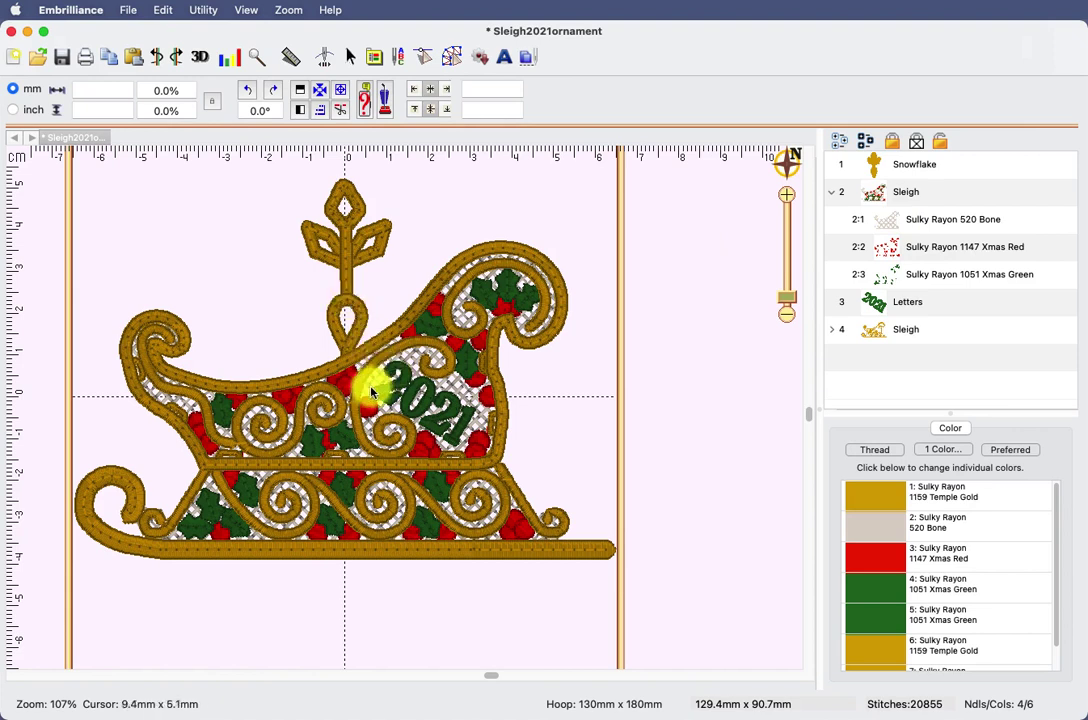
- Replace the hanger's Temple Gold thread with Sulky Rayon 520 Bone after trying 1147 Xmas Red
click(881, 496)
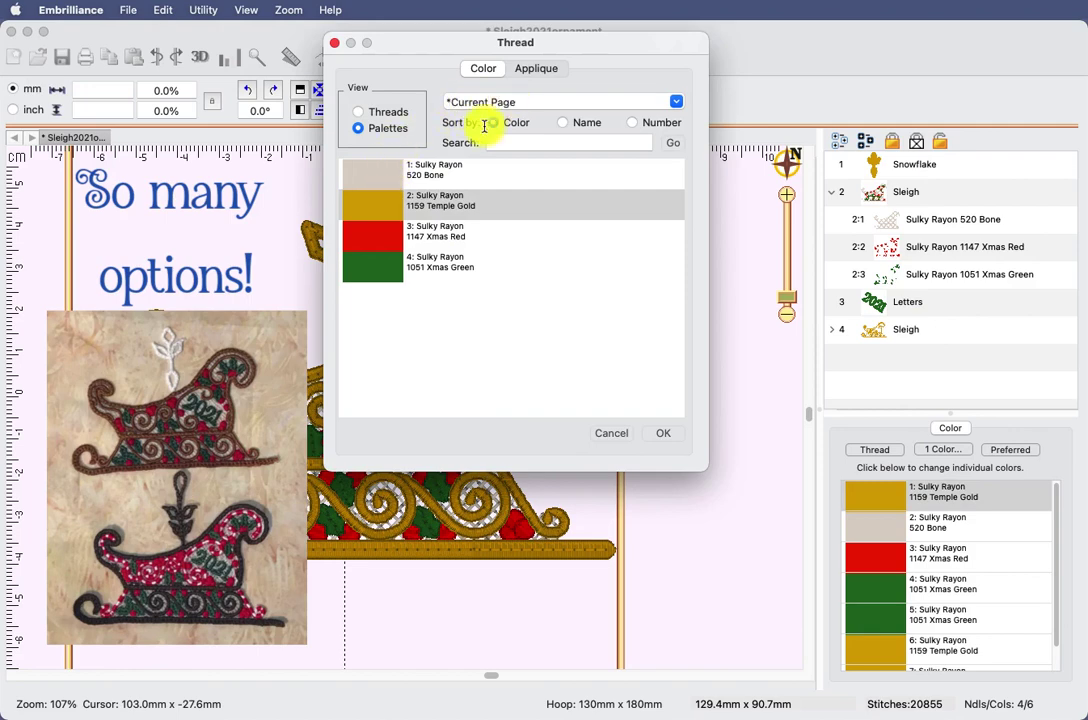
click(376, 174)
drag(631, 38, 924, 27)
click(669, 232)
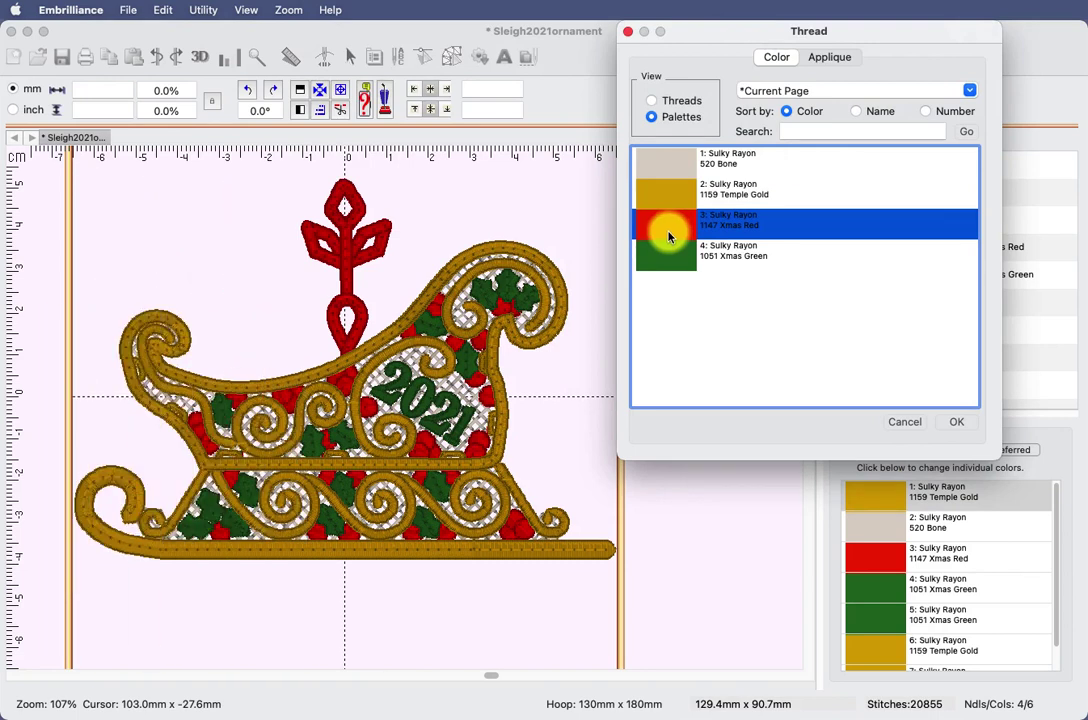
click(671, 166)
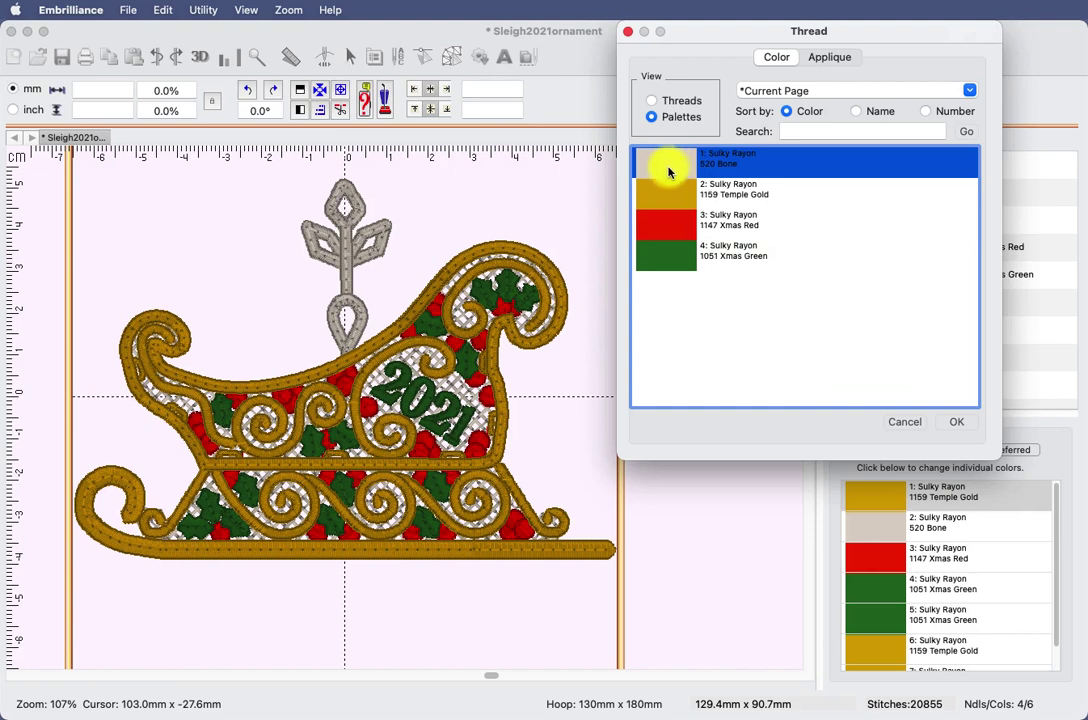
click(956, 422)
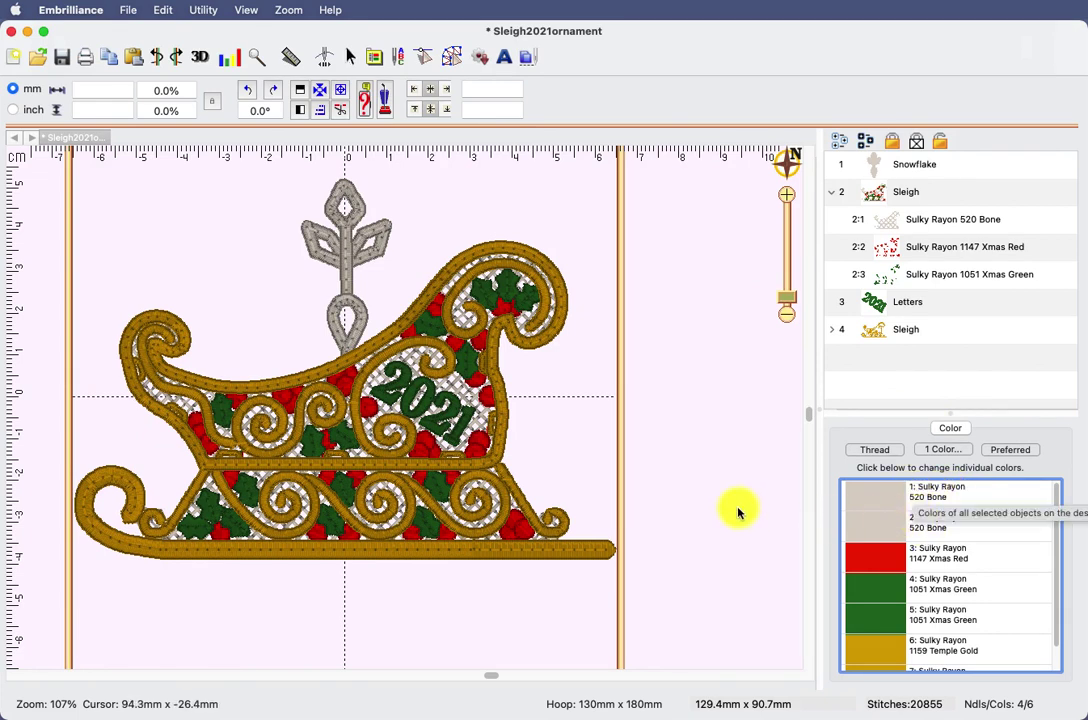
- Save the ornament as Sleigh2021ornament.be, then close the File menu unused
key(super+s)
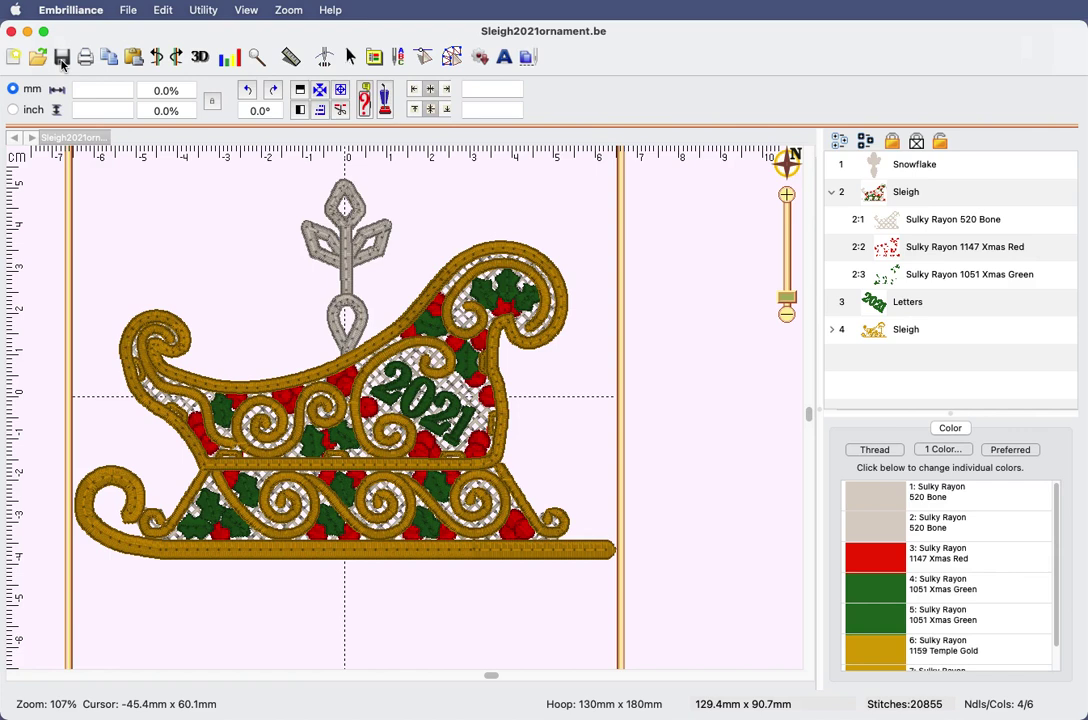
click(122, 12)
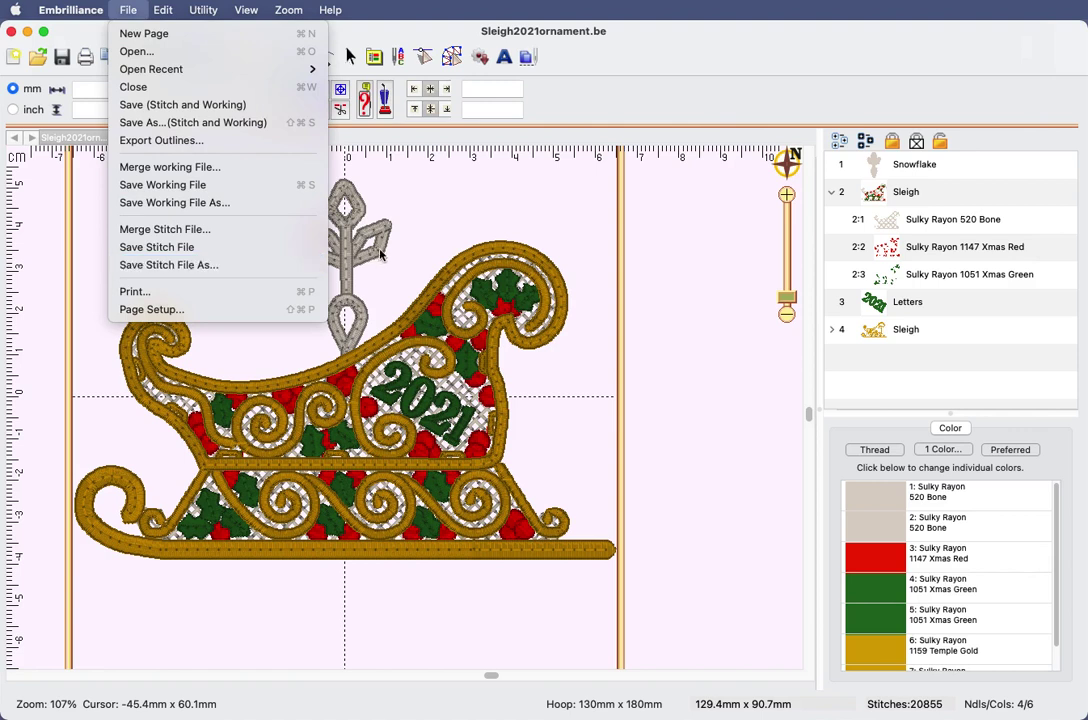
click(432, 250)
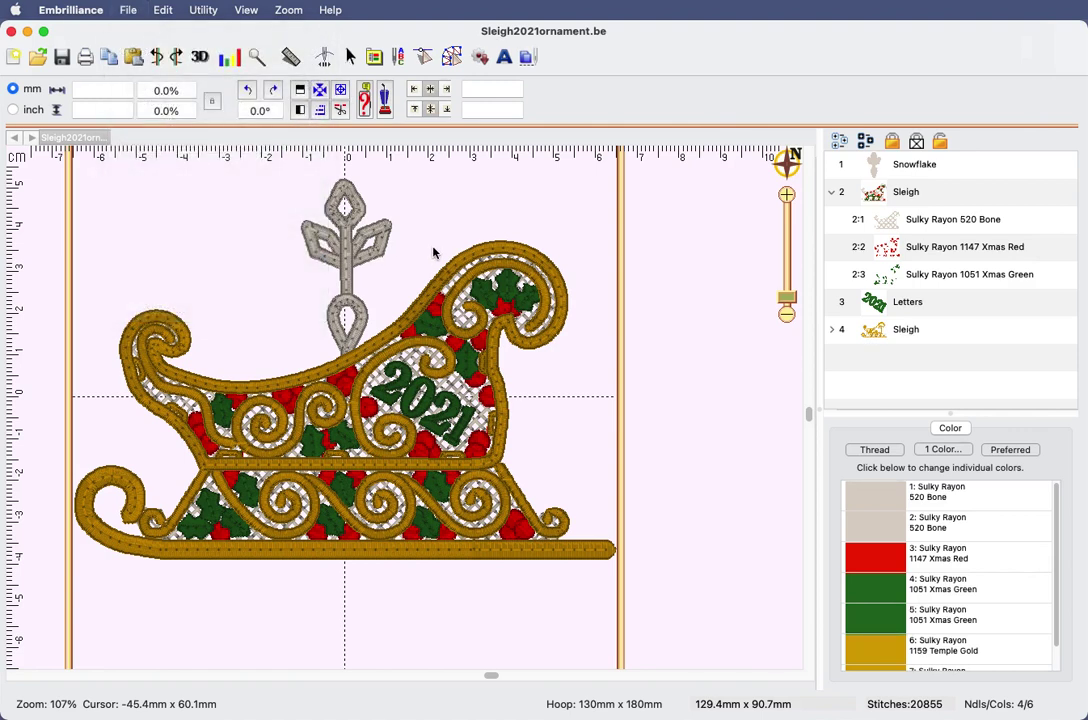